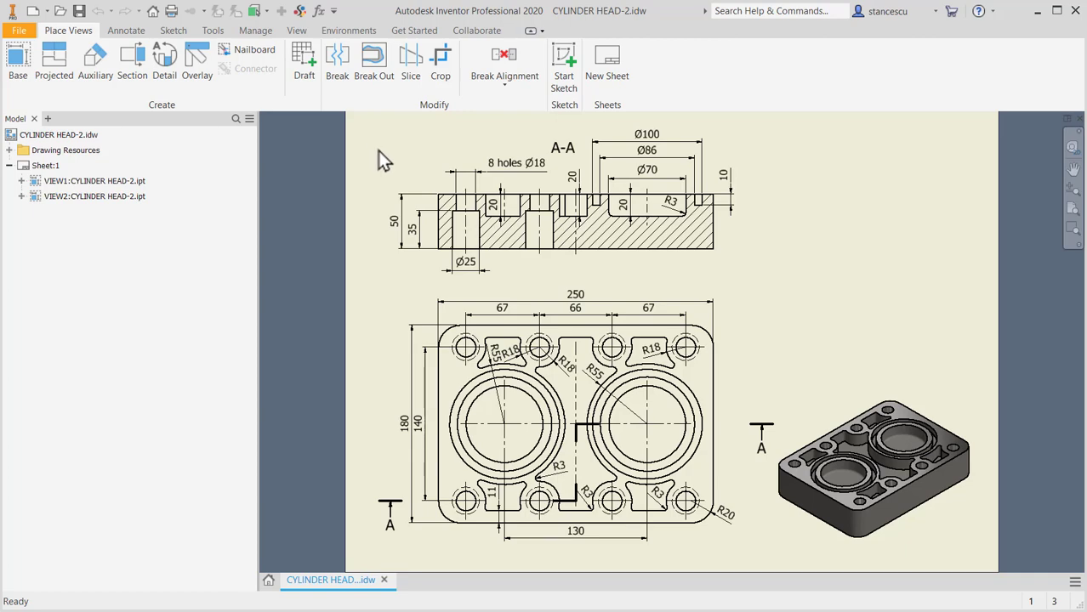
Create a new part from Standard (mm).ipt and start a 2D sketch on the XZ plane.
{"action": "left_click", "coordinate": [32, 10]}
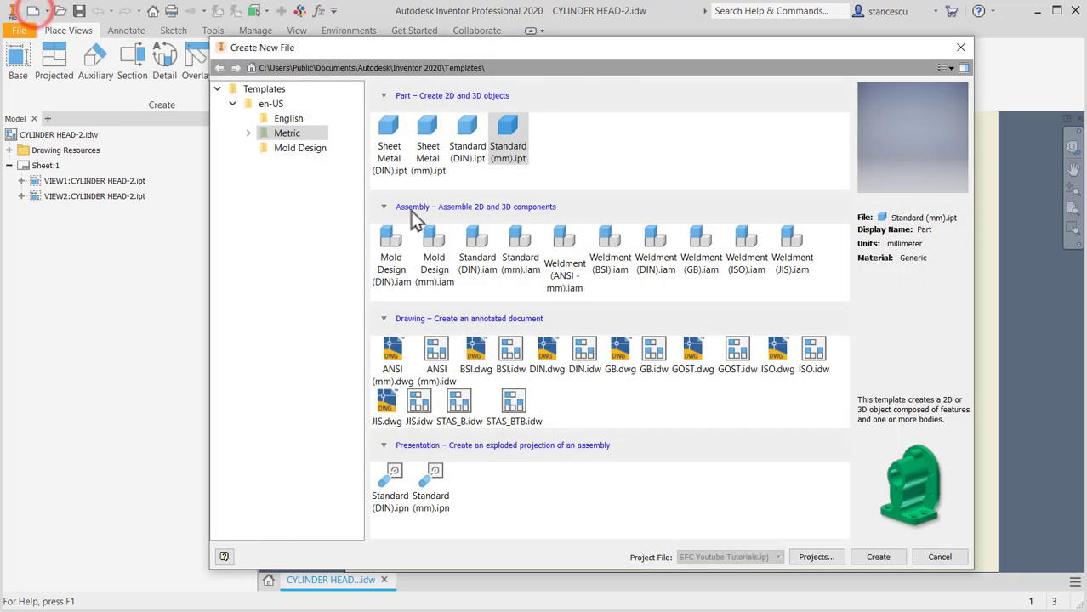
{"action": "double_click", "coordinate": [500, 141]}
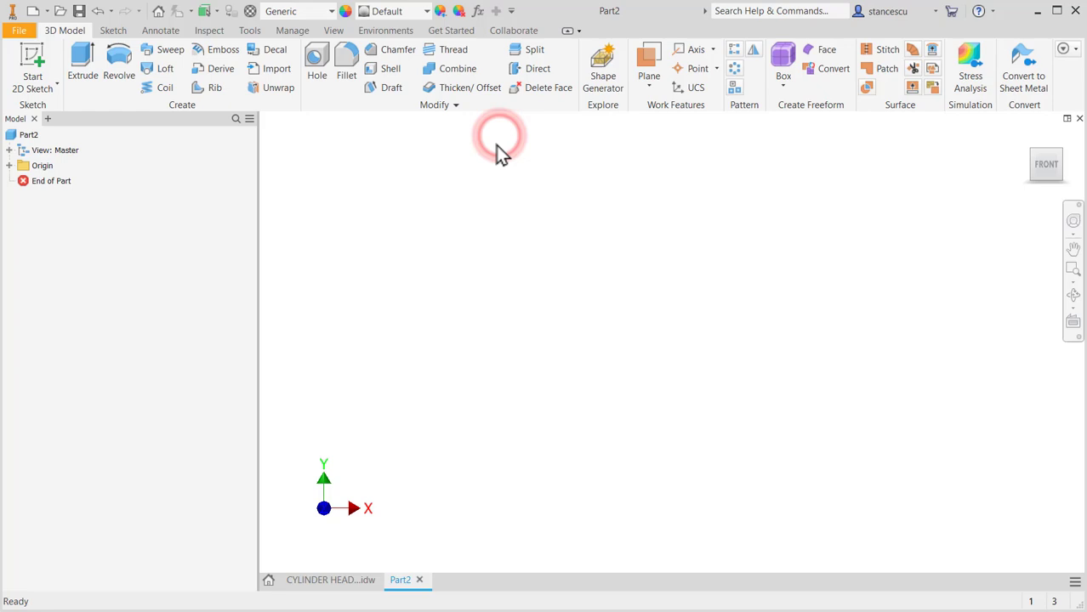
{"action": "left_click", "coordinate": [33, 58]}
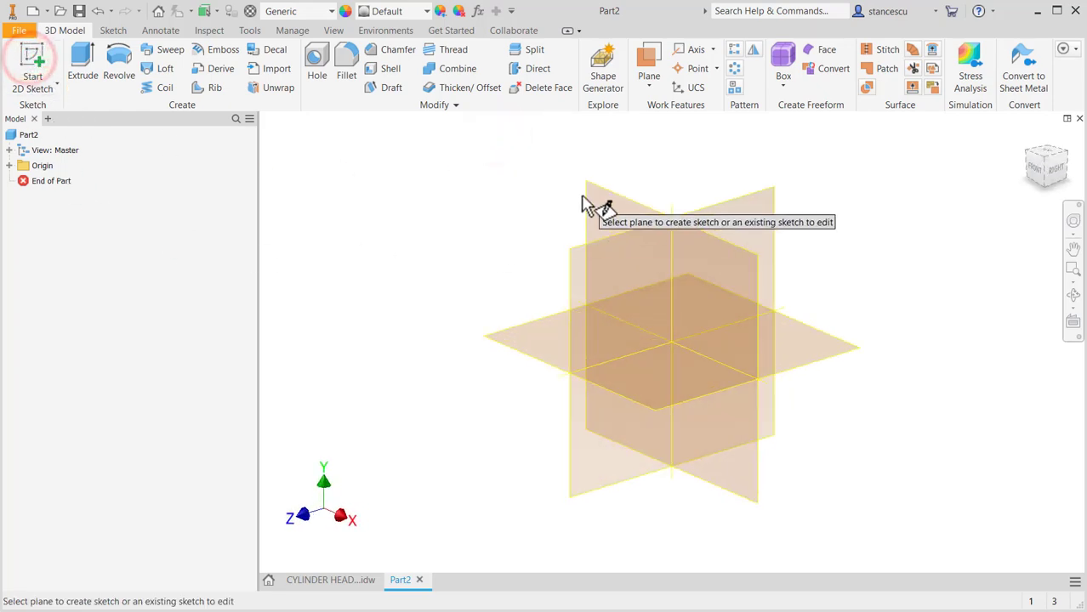
{"action": "left_click", "coordinate": [555, 333]}
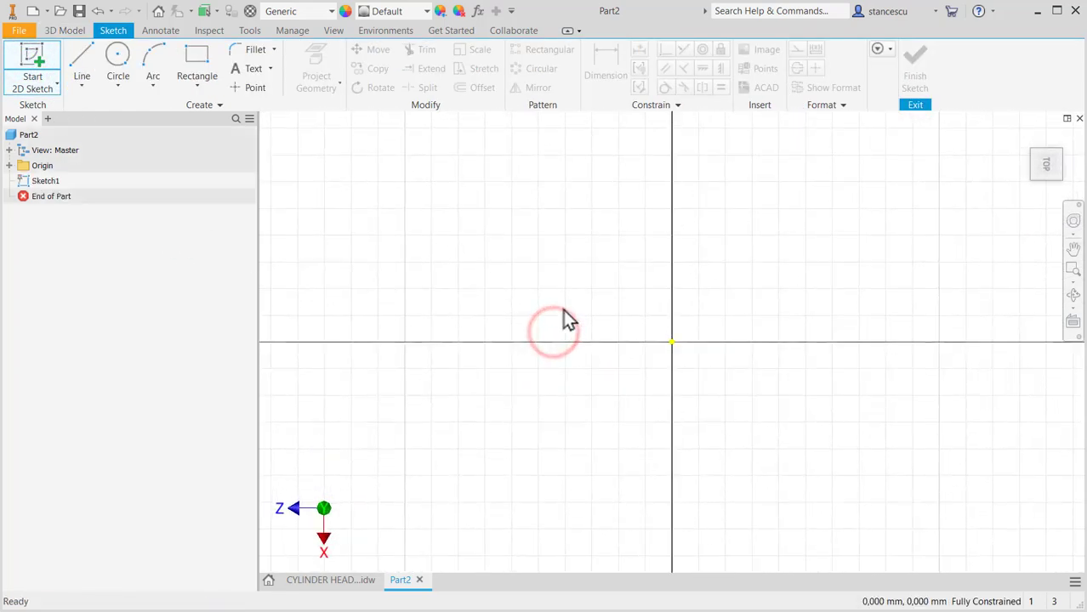
{"action": "left_click", "coordinate": [1059, 128]}
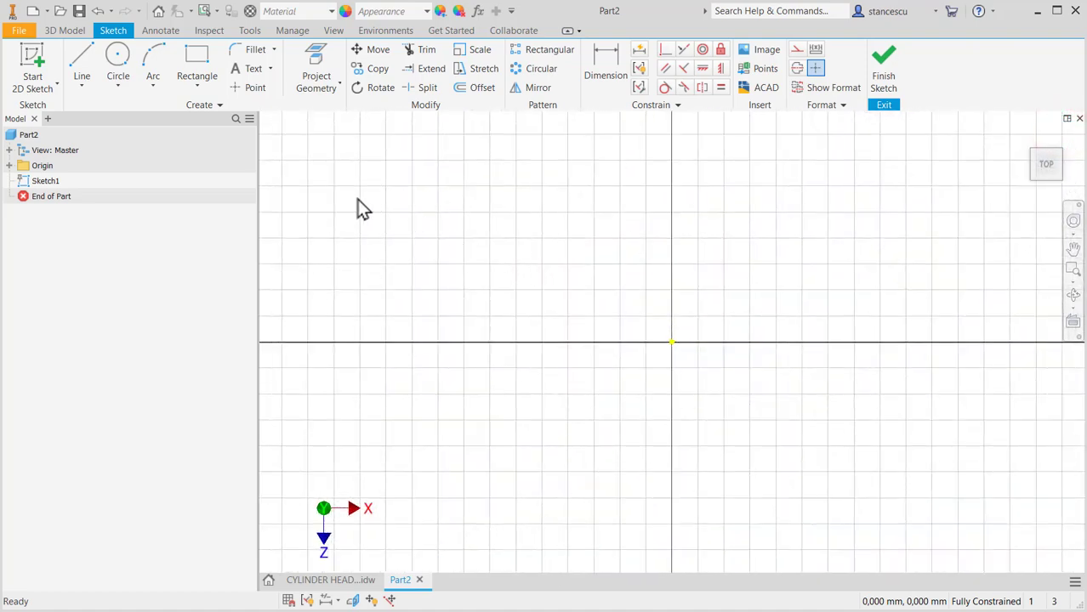
Draw a two-point center rectangle from the origin, then return to the cylinder head drawing.
{"action": "left_click", "coordinate": [200, 88]}
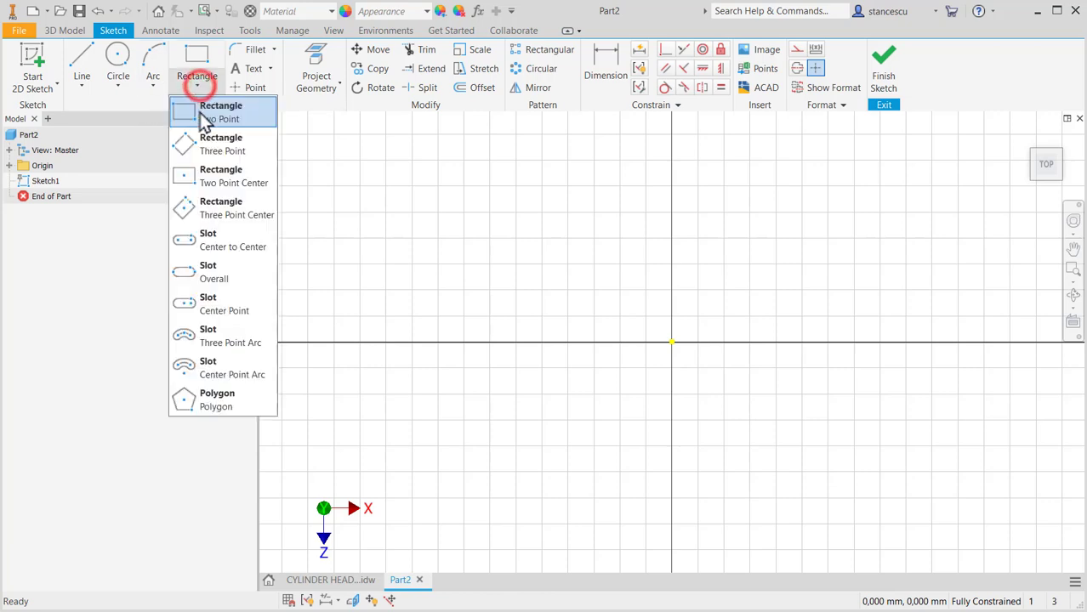
{"action": "left_click", "coordinate": [219, 179]}
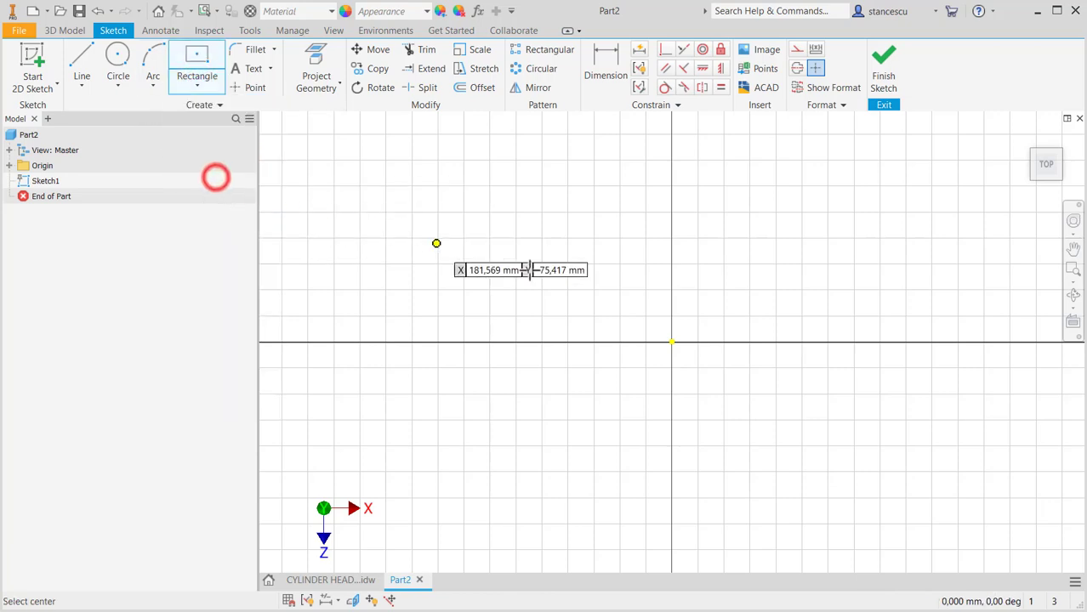
{"action": "left_click", "coordinate": [671, 341]}
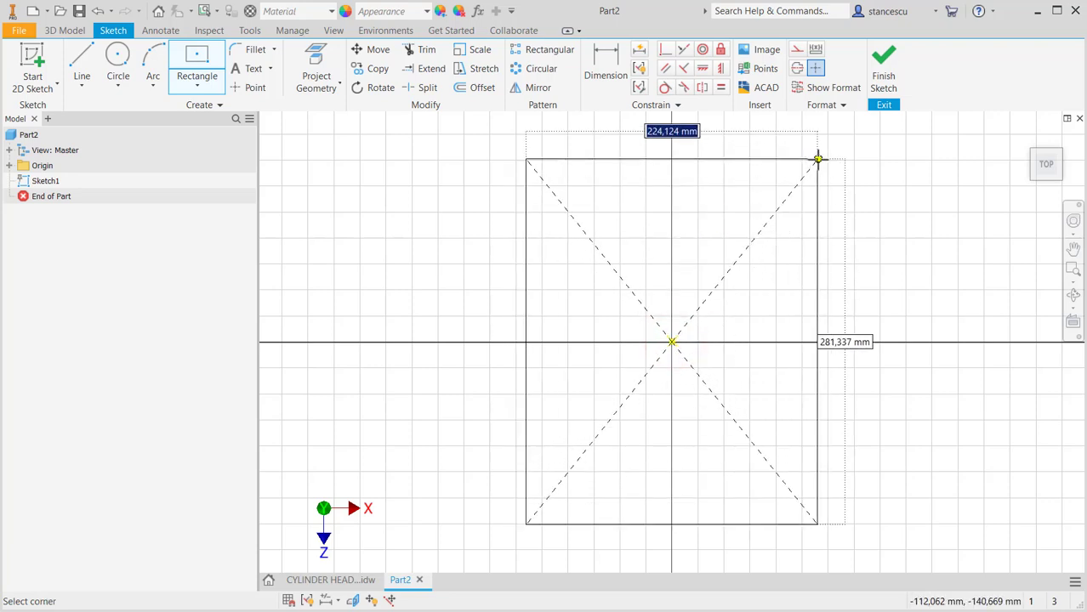
{"action": "left_click", "coordinate": [818, 159]}
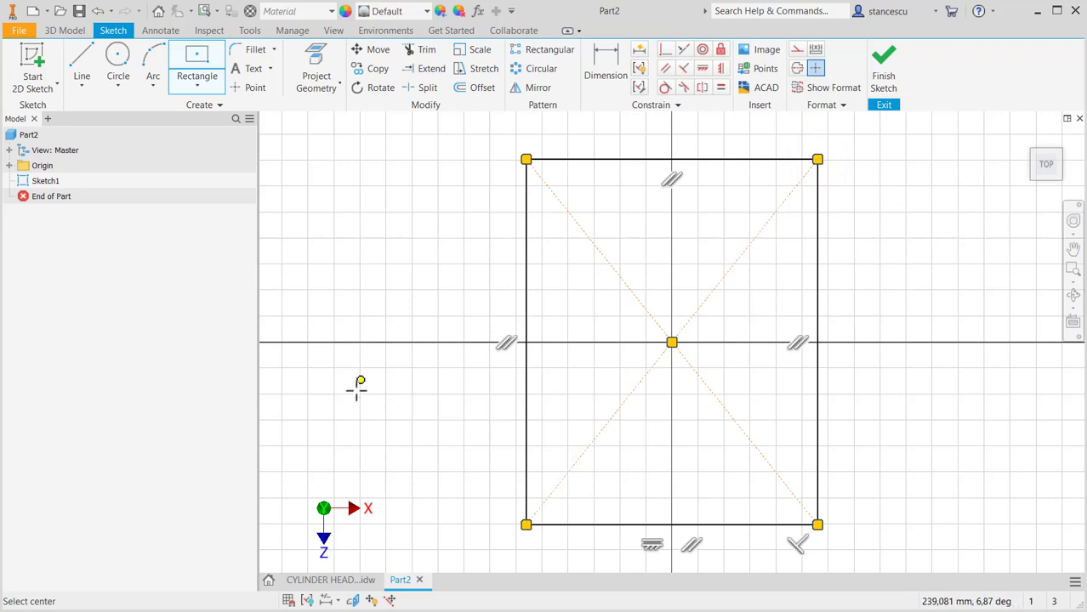
{"action": "left_click", "coordinate": [333, 580]}
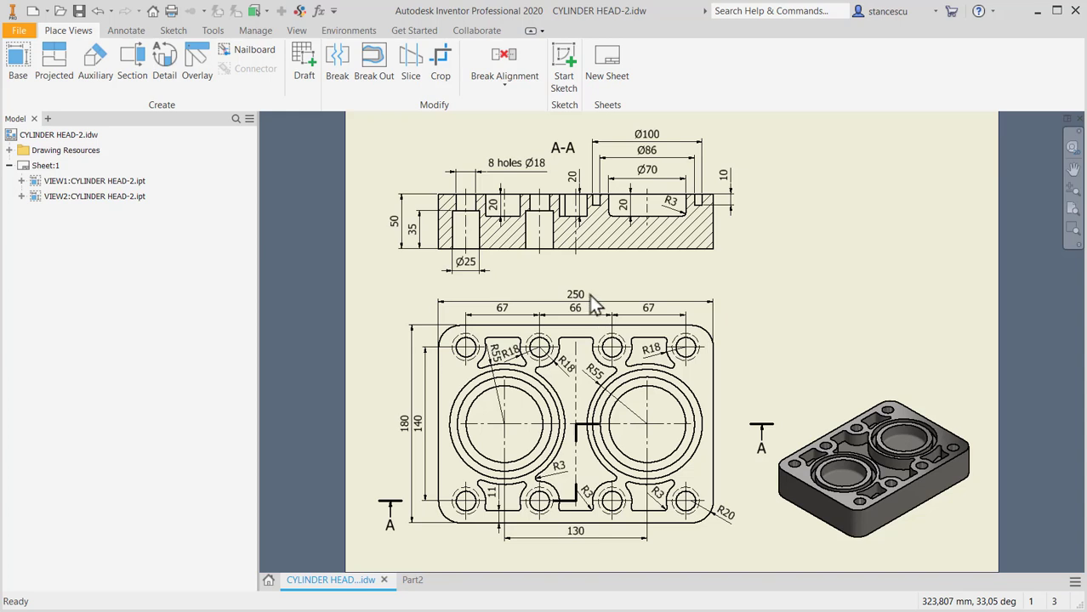
After checking the drawing's 180 height, dimension the rectangle's top edge 250 mm and left edge 180 mm.
{"action": "left_click", "coordinate": [407, 427]}
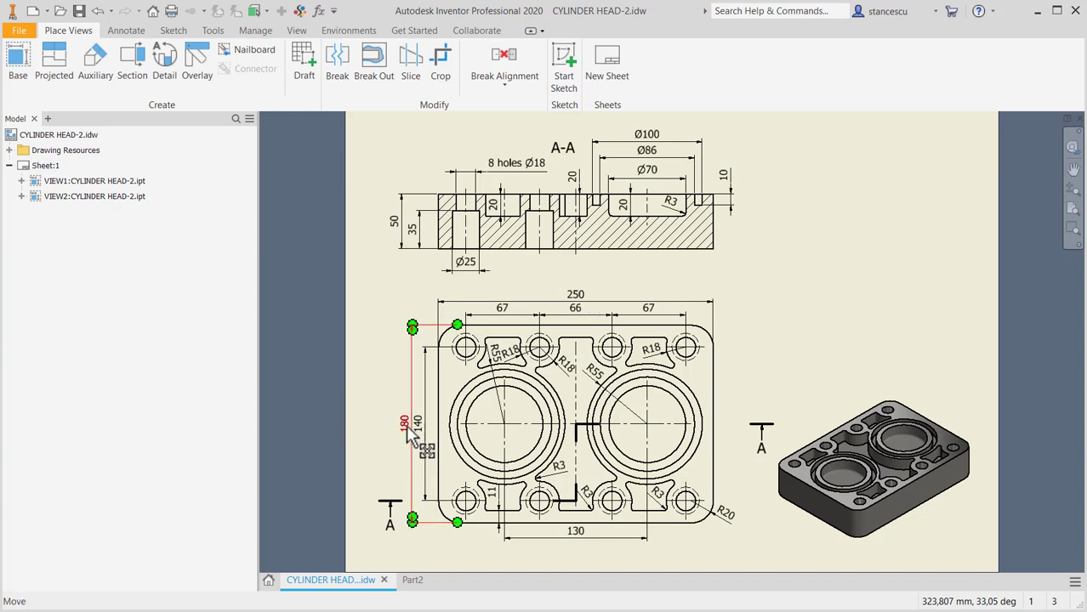
{"action": "left_click", "coordinate": [373, 523]}
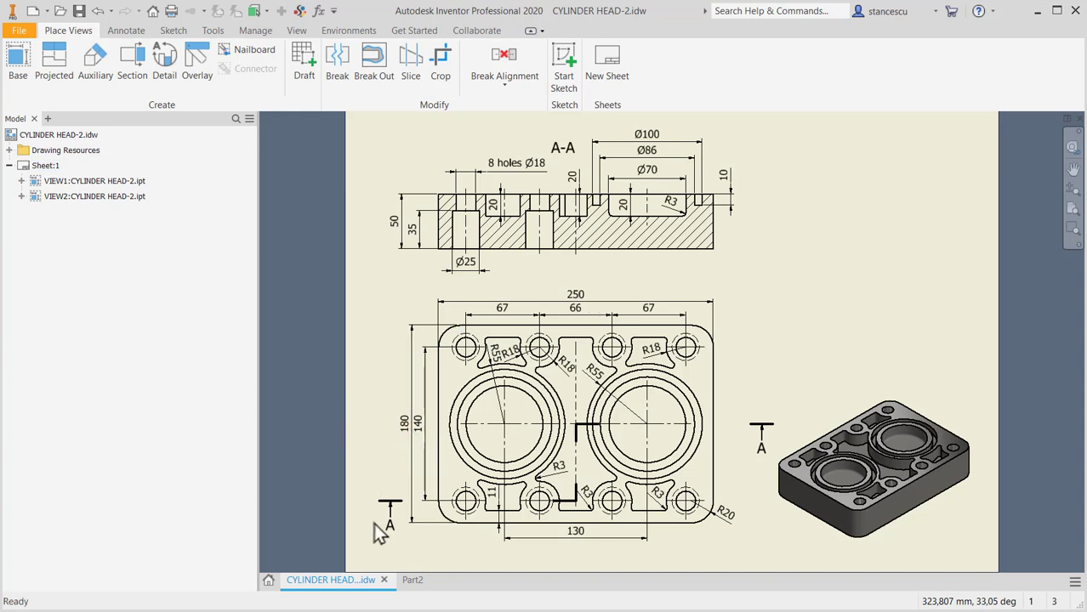
{"action": "left_click", "coordinate": [409, 581]}
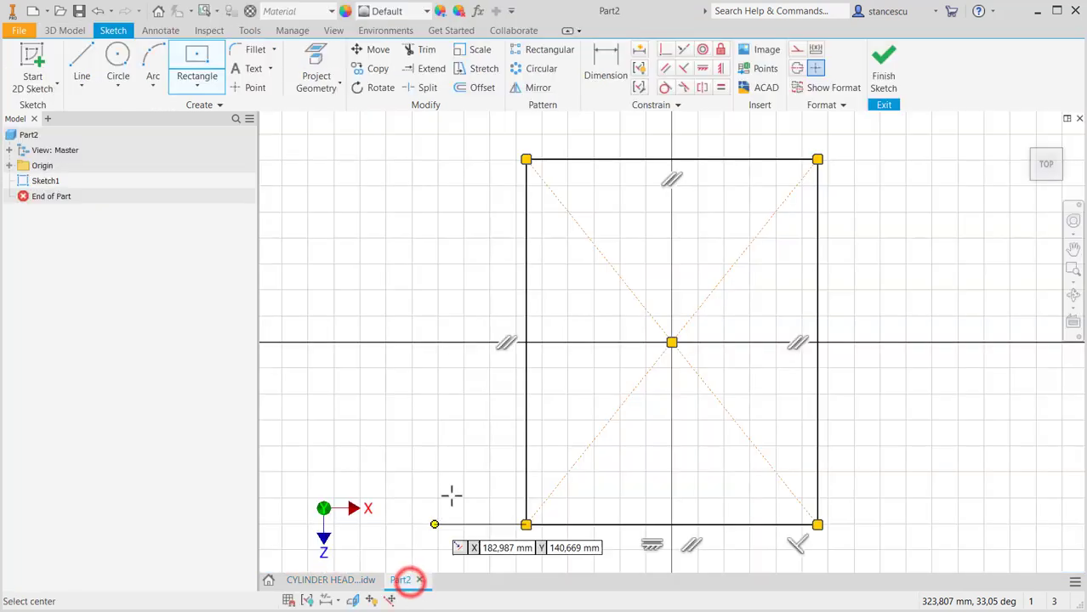
{"action": "left_click", "coordinate": [605, 59]}
{"action": "left_click", "coordinate": [634, 160]}
{"action": "left_click", "coordinate": [644, 137]}
{"action": "type", "text": "250"}
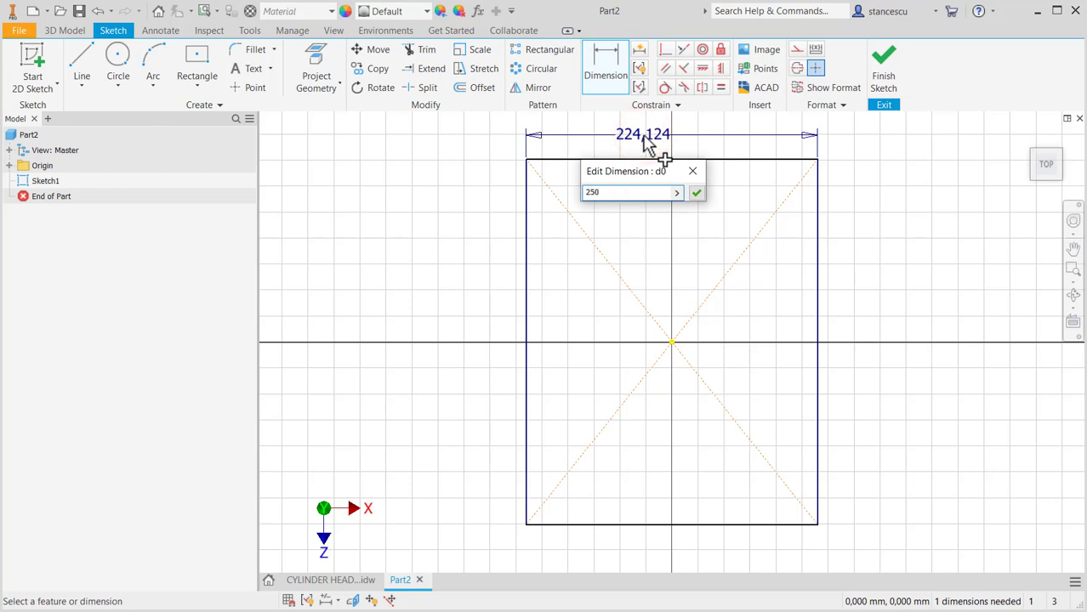
{"action": "key", "text": "Return"}
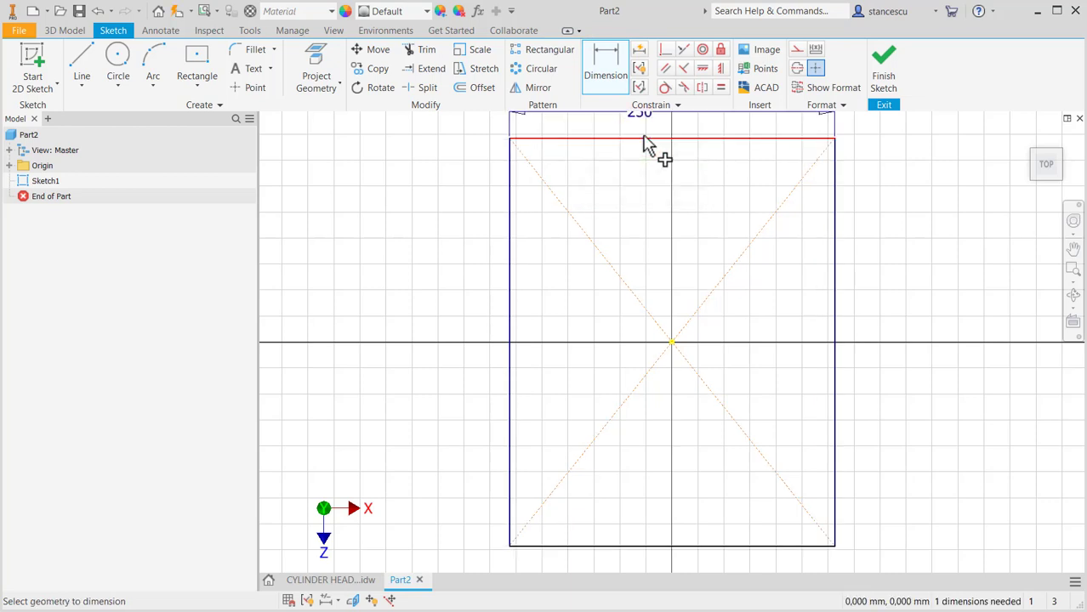
{"action": "left_click", "coordinate": [507, 299]}
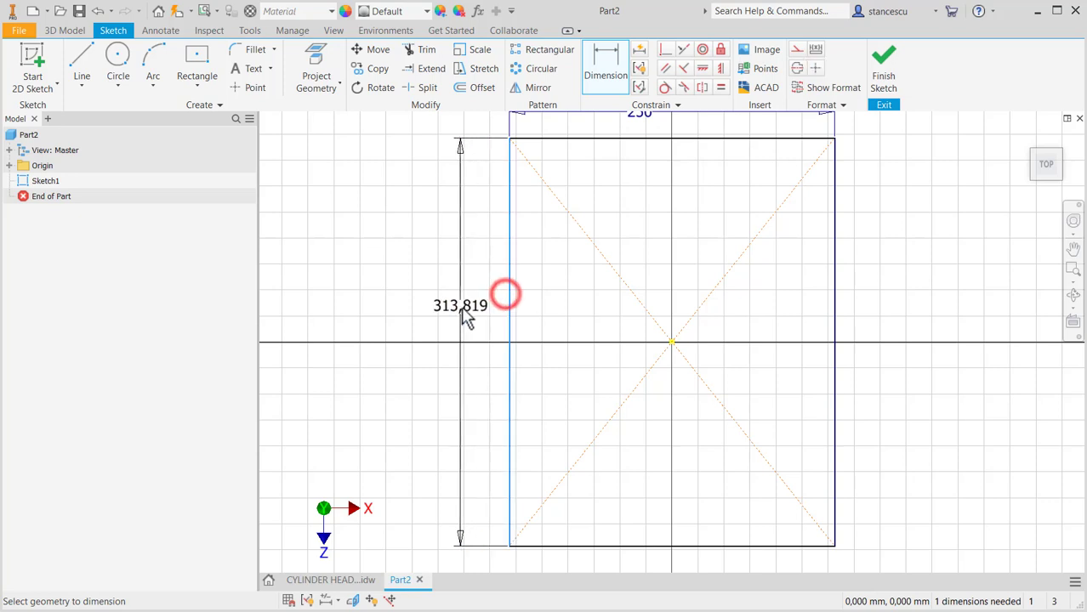
{"action": "left_click", "coordinate": [469, 316]}
{"action": "type", "text": "180"}
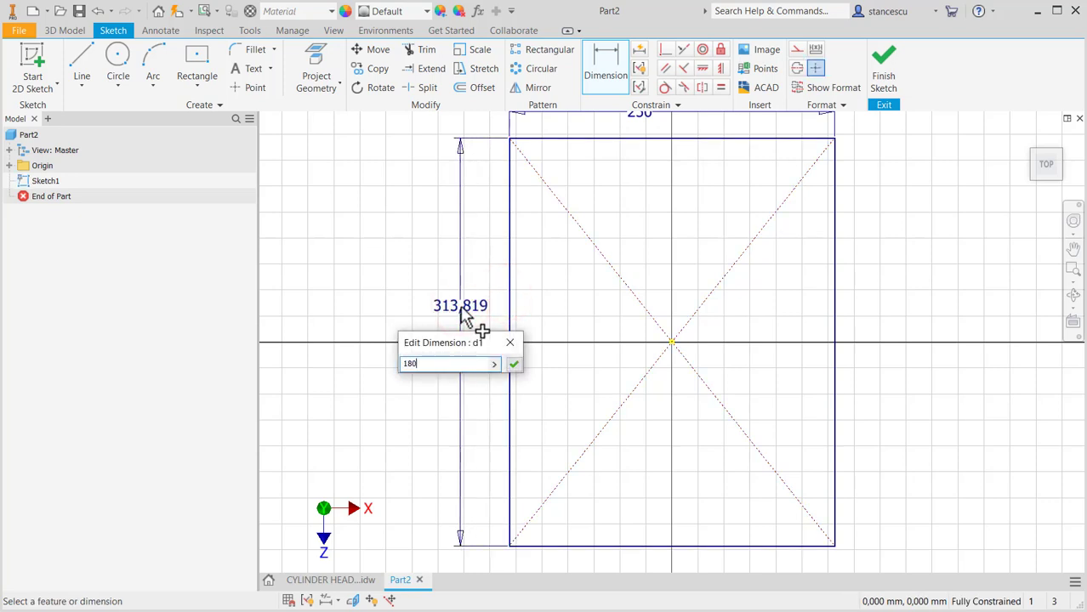
{"action": "key", "text": "Return"}
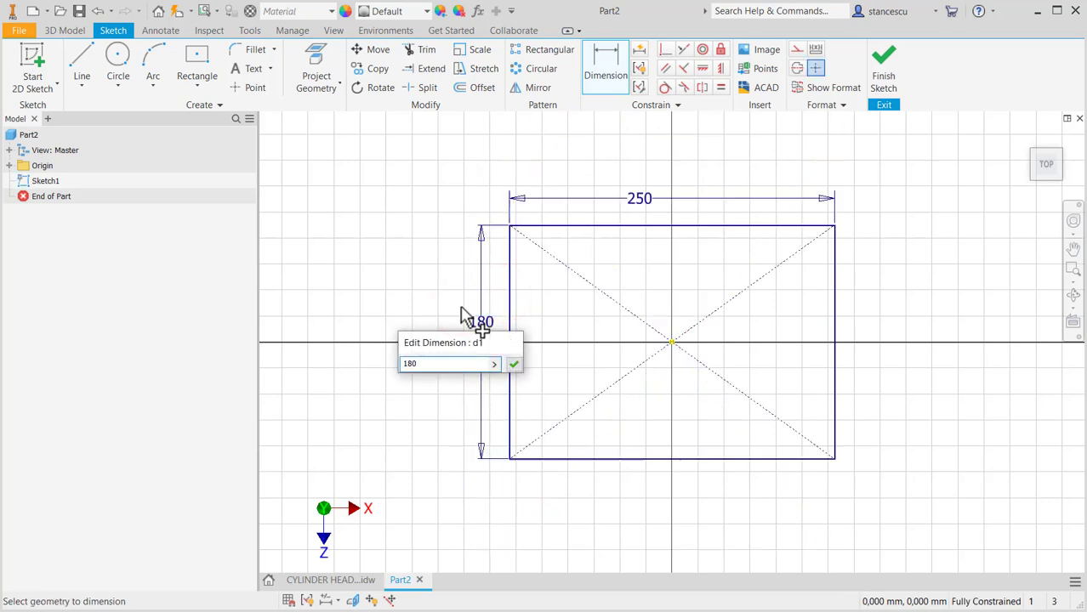
Finish the sketch and extrude the rectangle 50 mm into a solid block.
{"action": "left_click", "coordinate": [889, 70]}
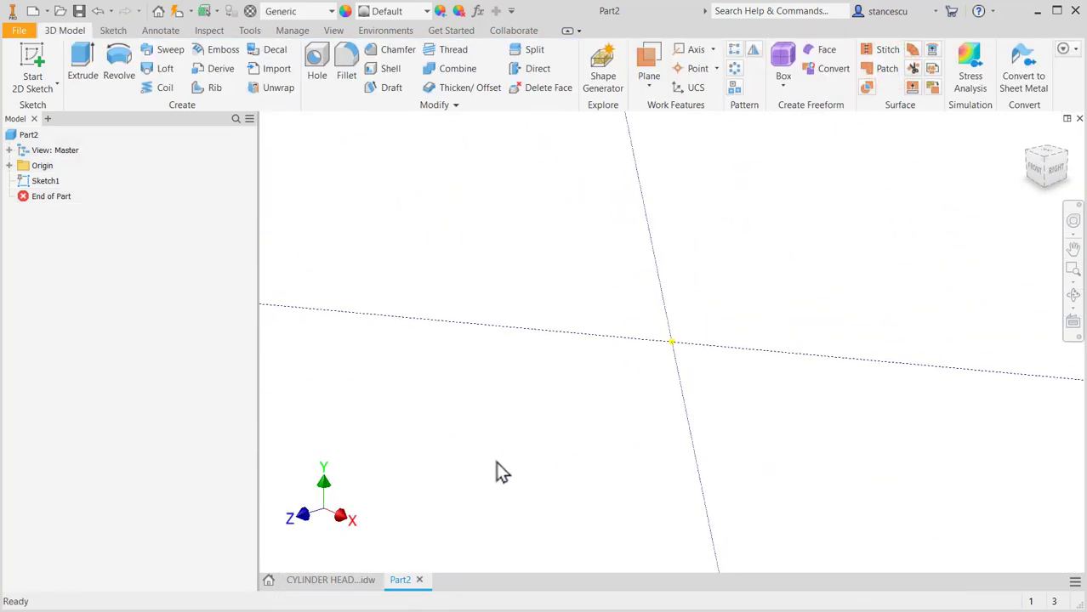
{"action": "key", "text": "F6"}
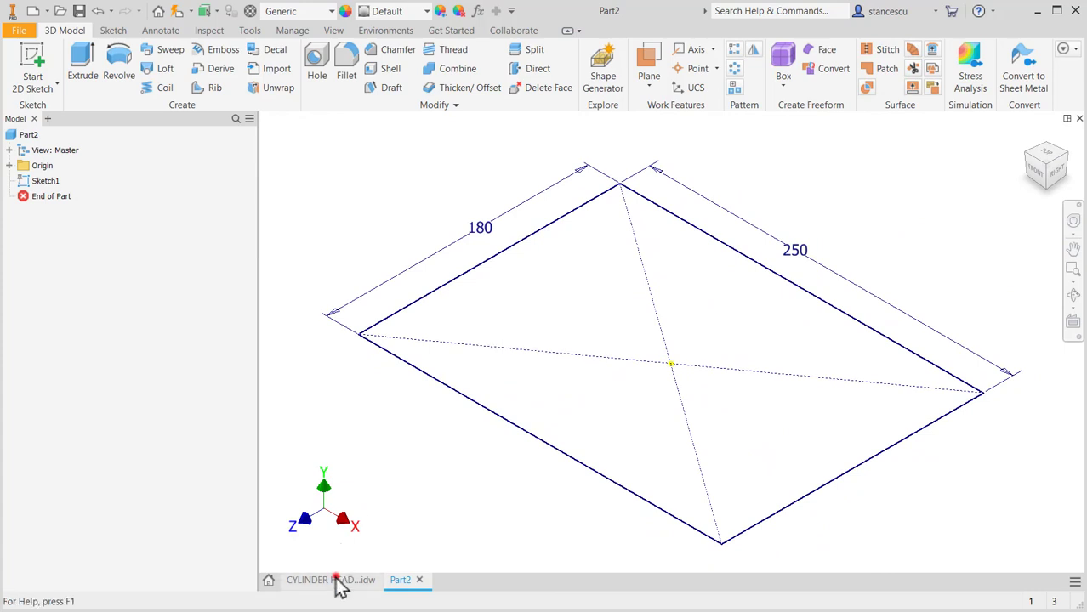
{"action": "left_click", "coordinate": [336, 581]}
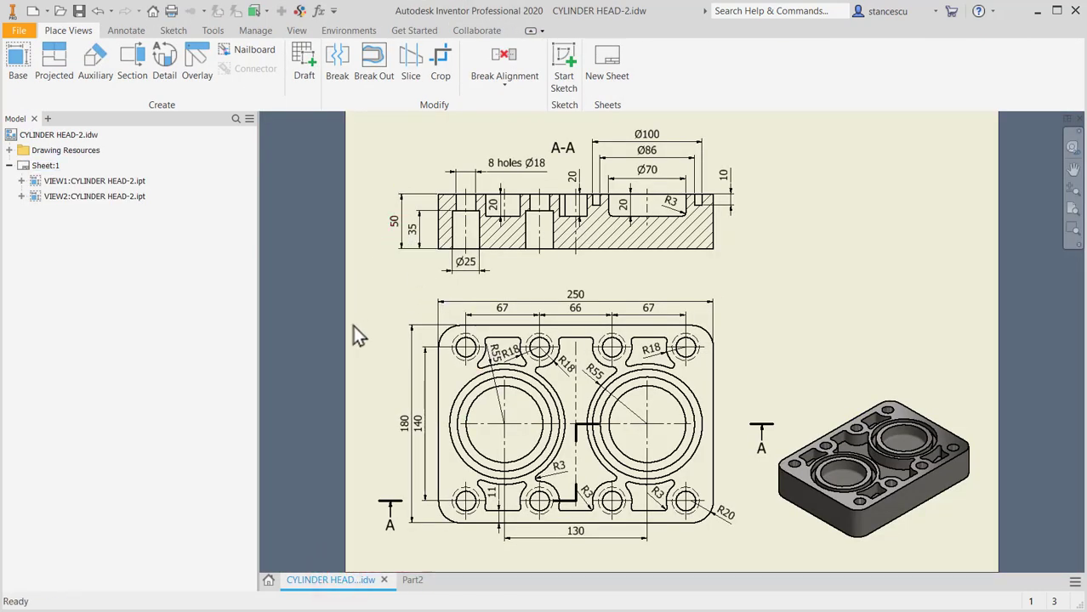
{"action": "left_click", "coordinate": [410, 579]}
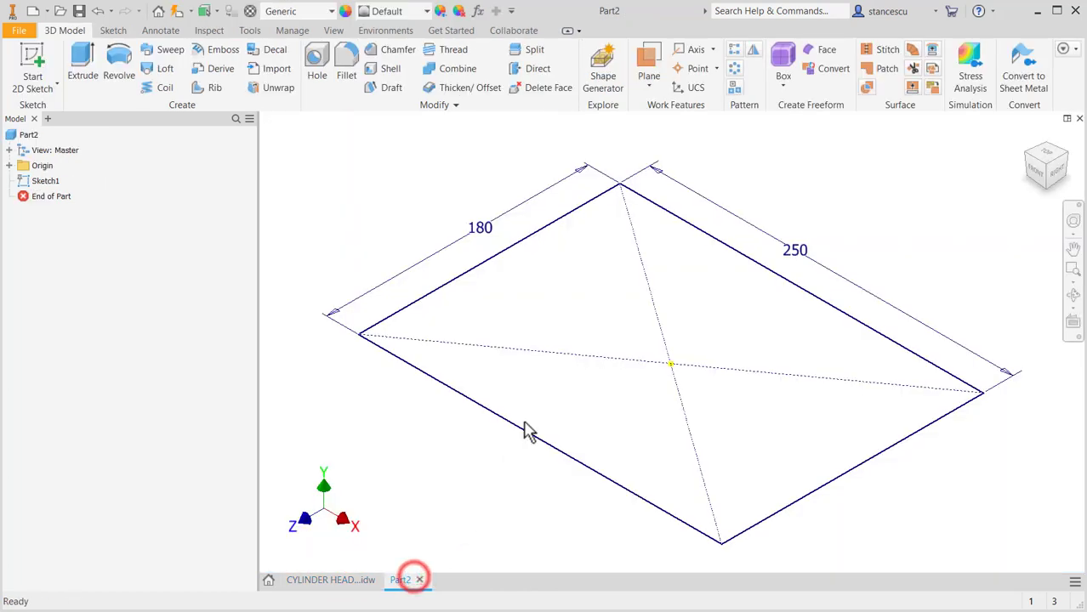
{"action": "left_click", "coordinate": [93, 75]}
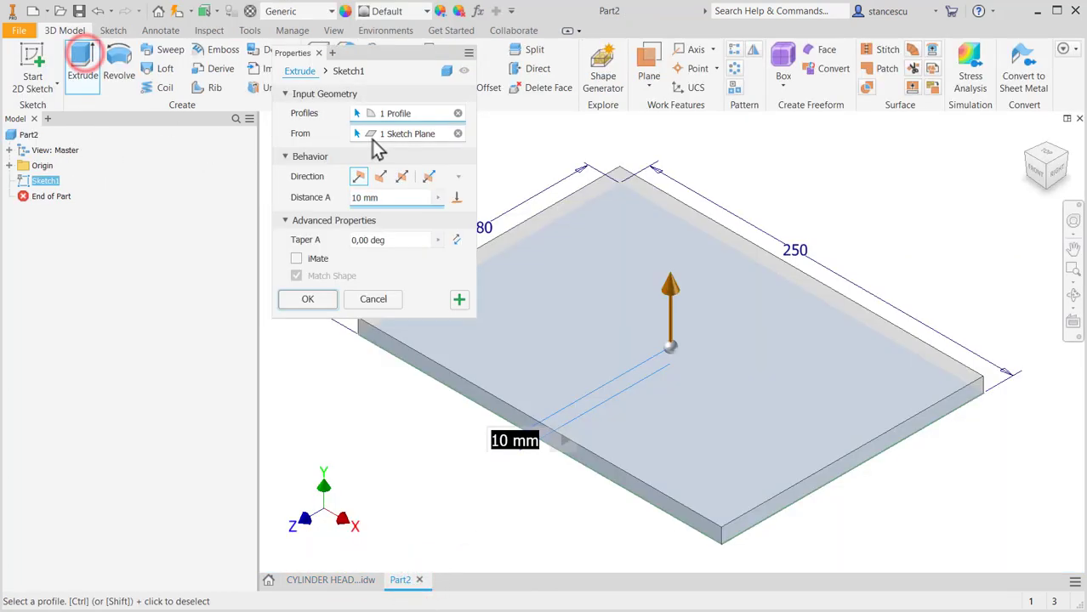
{"action": "type", "text": "50"}
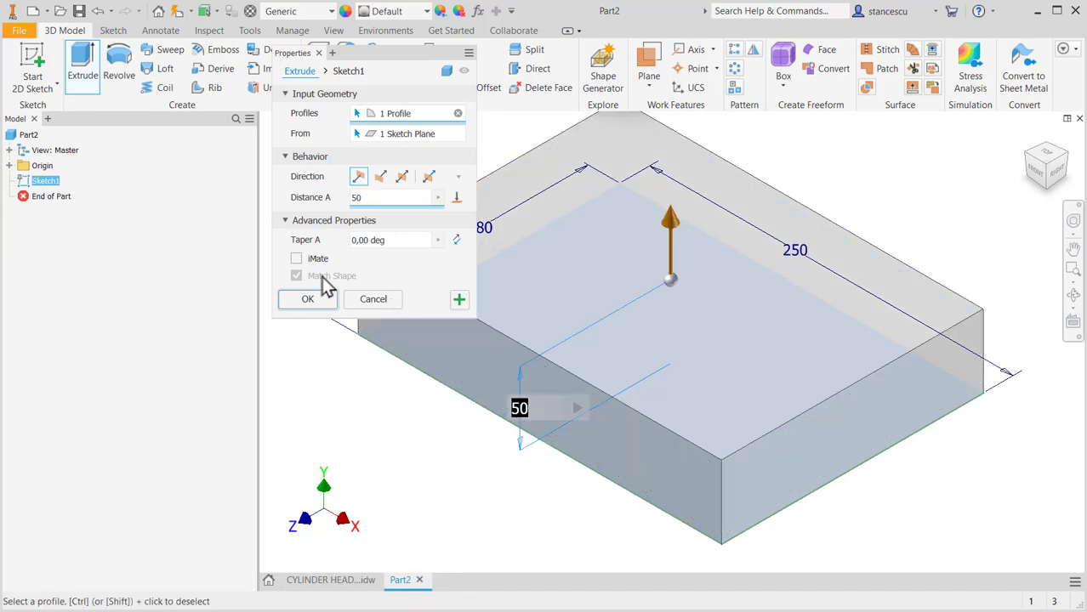
{"action": "left_click", "coordinate": [299, 299]}
{"action": "left_click", "coordinate": [336, 580]}
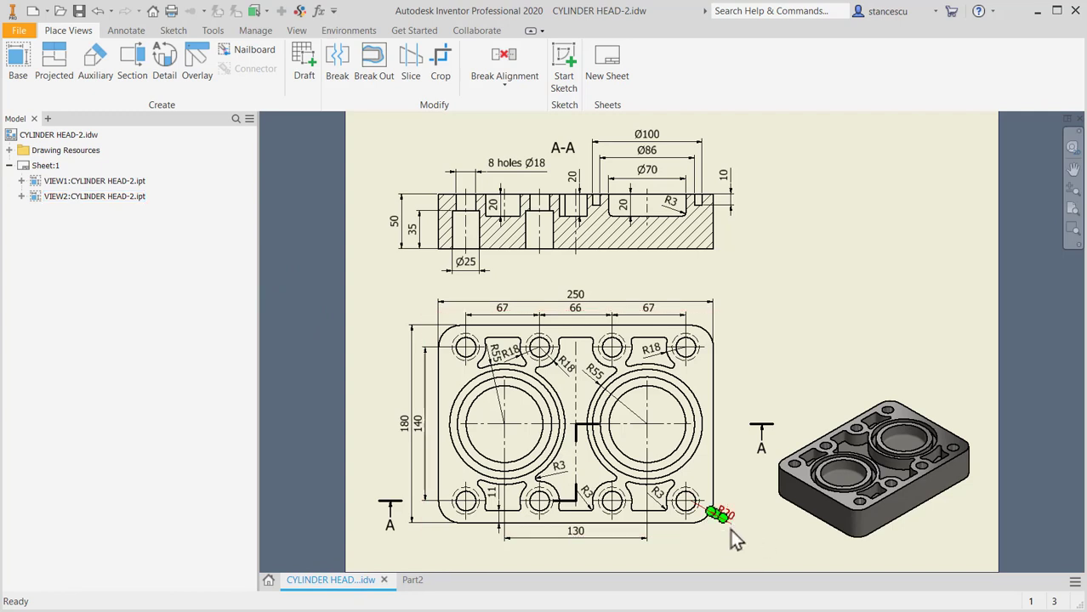
Fillet the block's front, right, back and left vertical edges at 20 mm radius.
{"action": "left_click", "coordinate": [413, 580]}
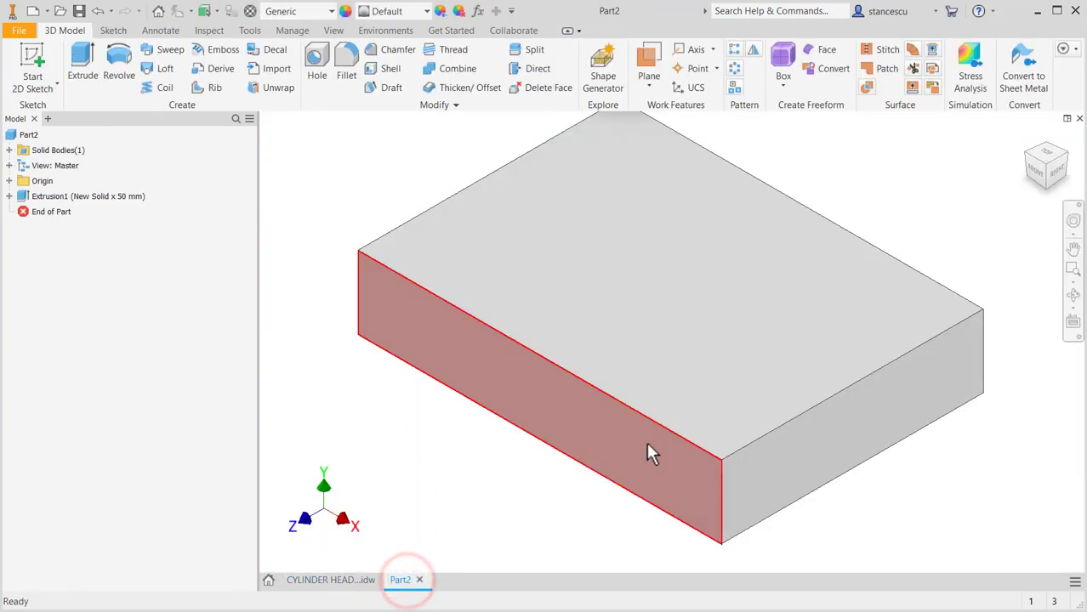
{"action": "left_click", "coordinate": [717, 493]}
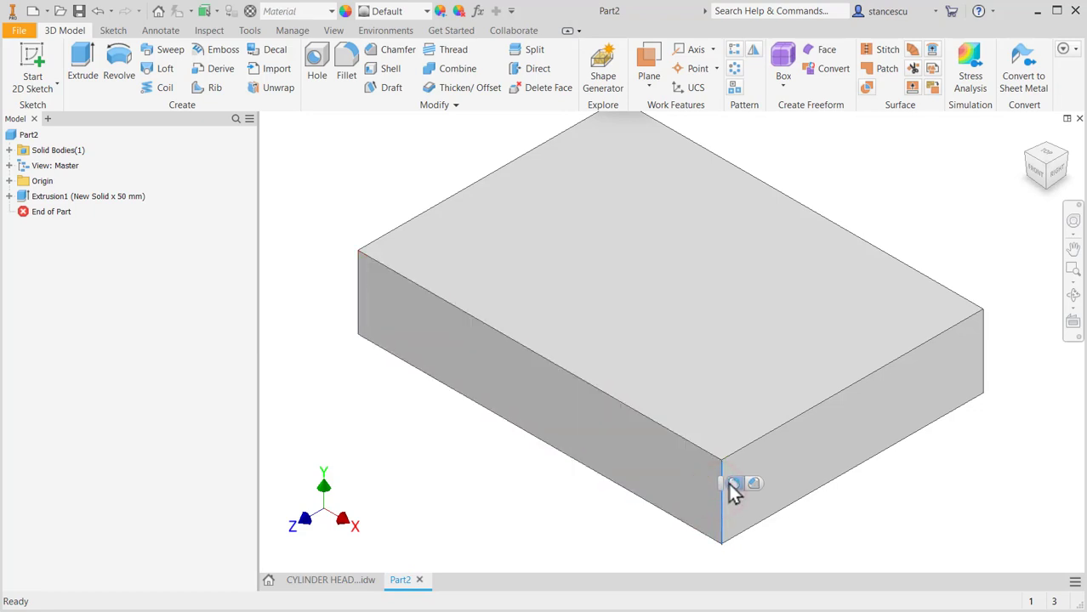
{"action": "left_click", "coordinate": [733, 483]}
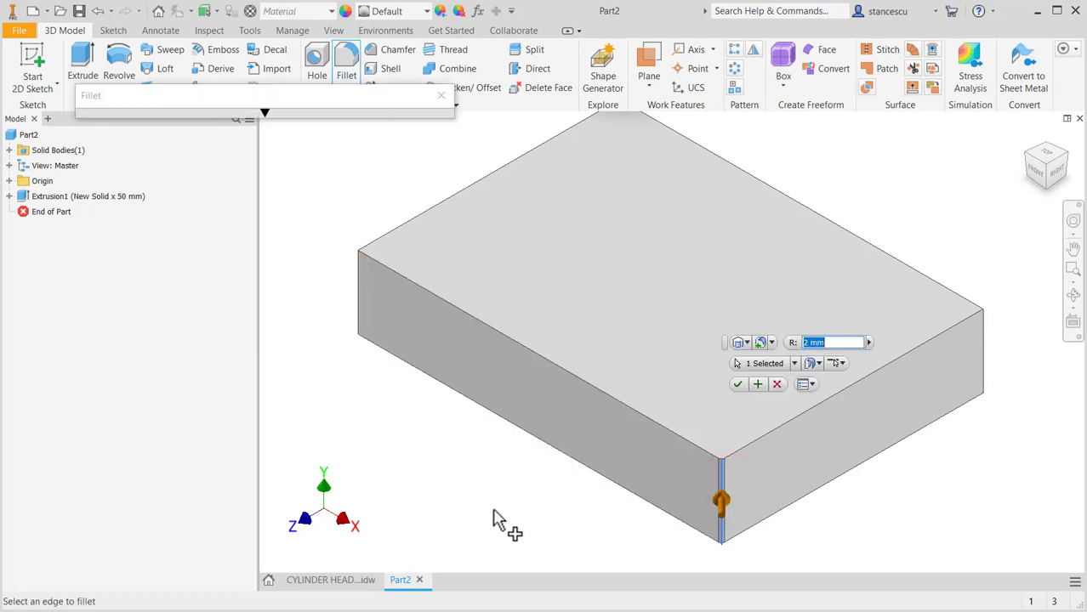
{"action": "key", "text": "Delete"}
{"action": "type", "text": "20"}
{"action": "left_click", "coordinate": [983, 374]}
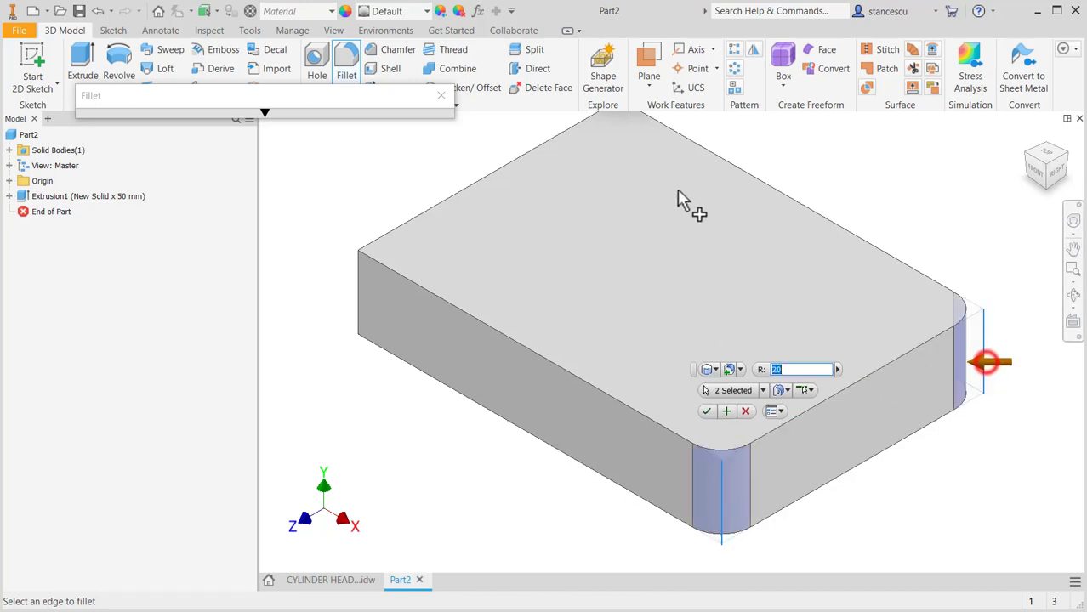
{"action": "left_click", "coordinate": [621, 140]}
{"action": "left_click", "coordinate": [355, 288]}
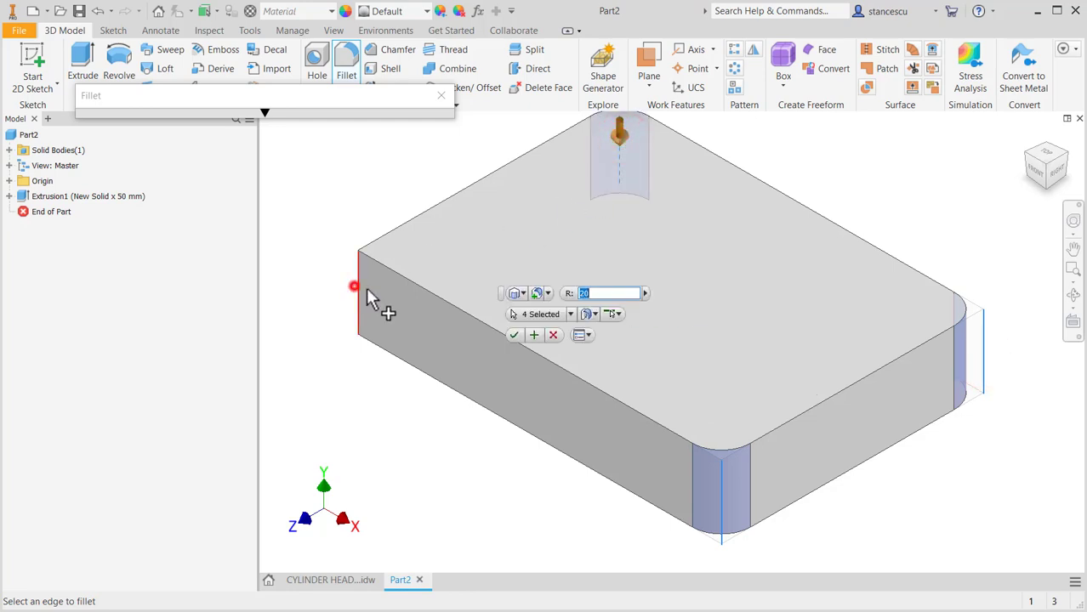
{"action": "left_click", "coordinate": [513, 336]}
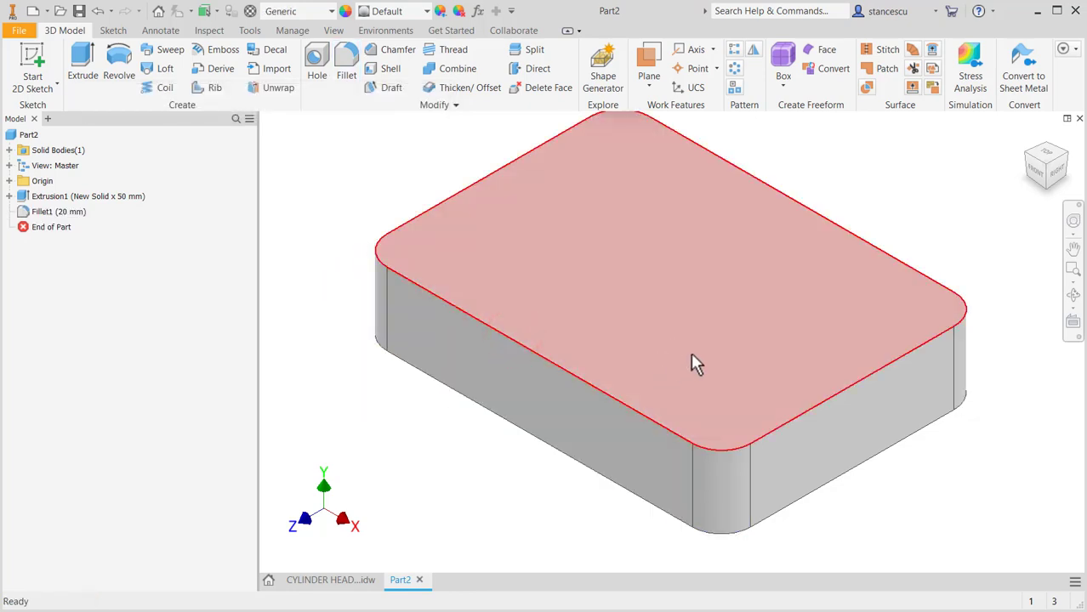
{"action": "left_click", "coordinate": [689, 351]}
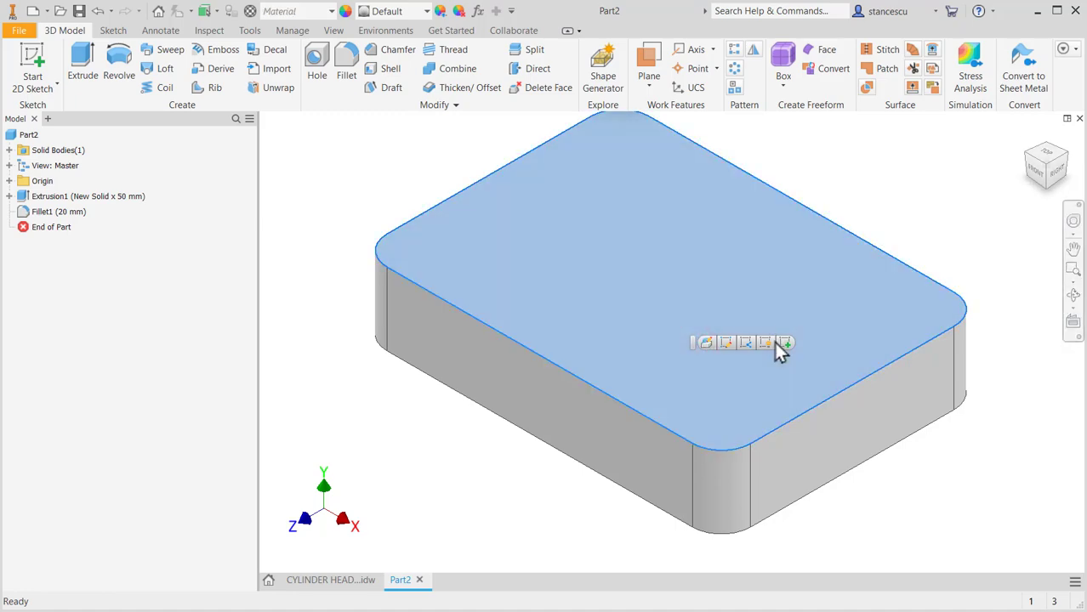
Create a sketch on the top face and read section A-A's Ø70 and 20 mm depth dimensions.
{"action": "left_click", "coordinate": [780, 340]}
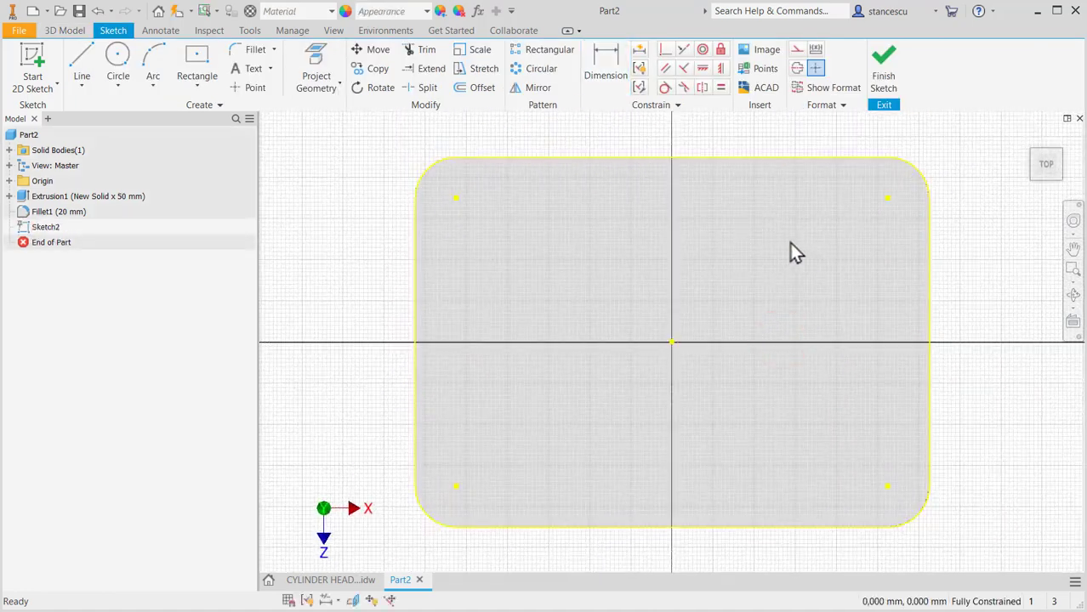
{"action": "left_click", "coordinate": [326, 580]}
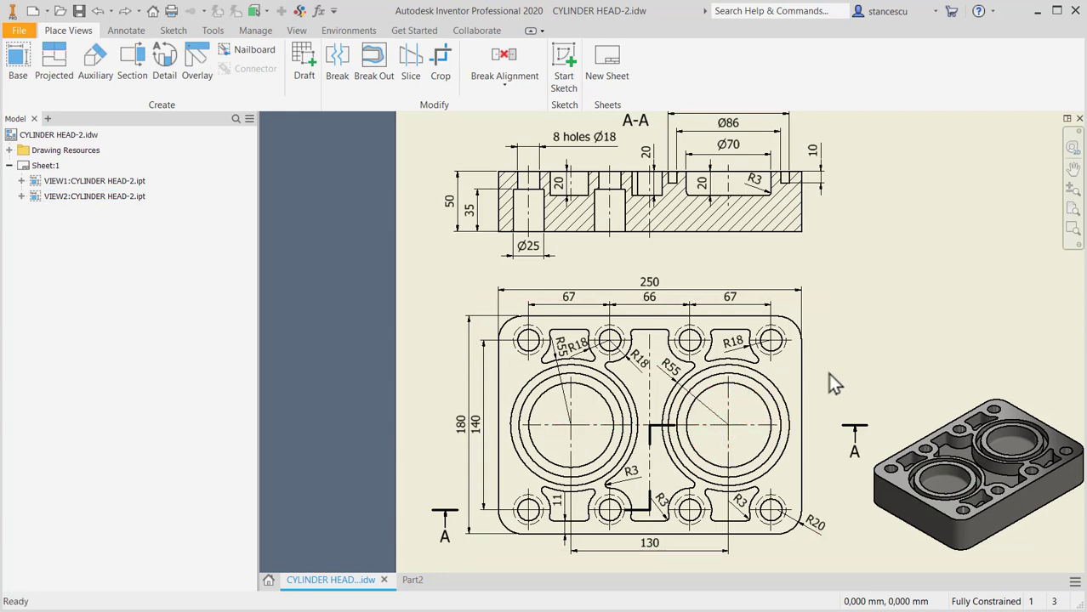
{"action": "left_click", "coordinate": [735, 146]}
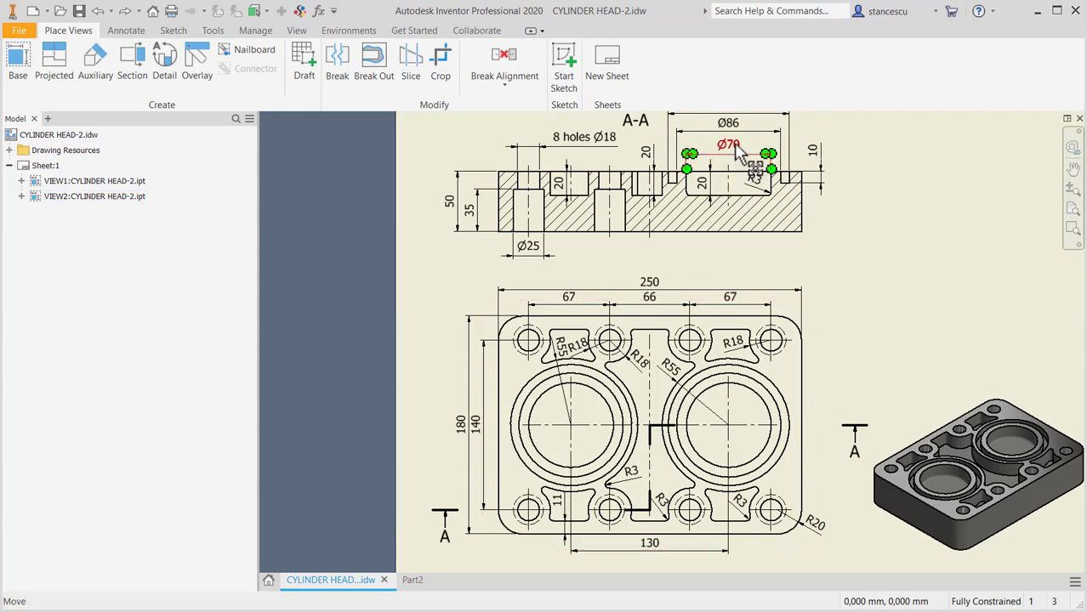
{"action": "left_click", "coordinate": [710, 194]}
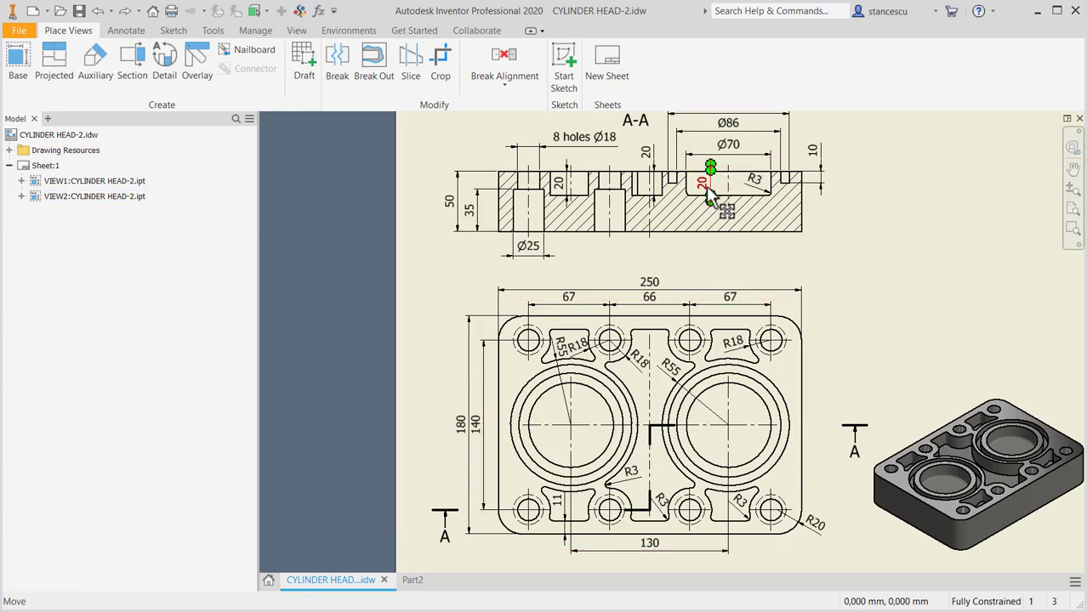
{"action": "key", "text": "Escape"}
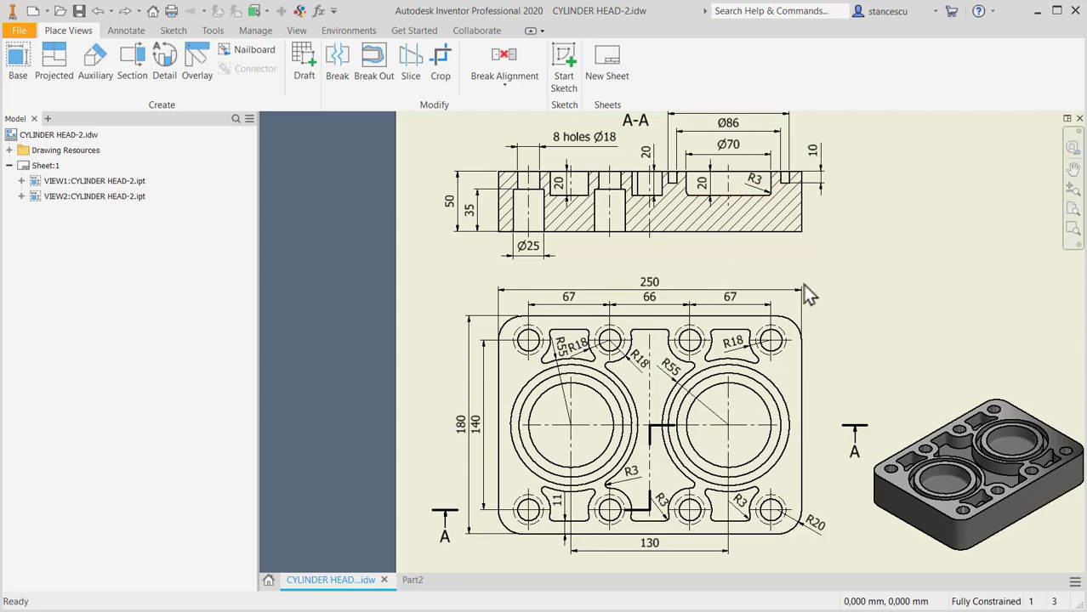
Draw a Ø70 circle on the top face and constrain its centre horizontally to the origin.
{"action": "left_click", "coordinate": [413, 581]}
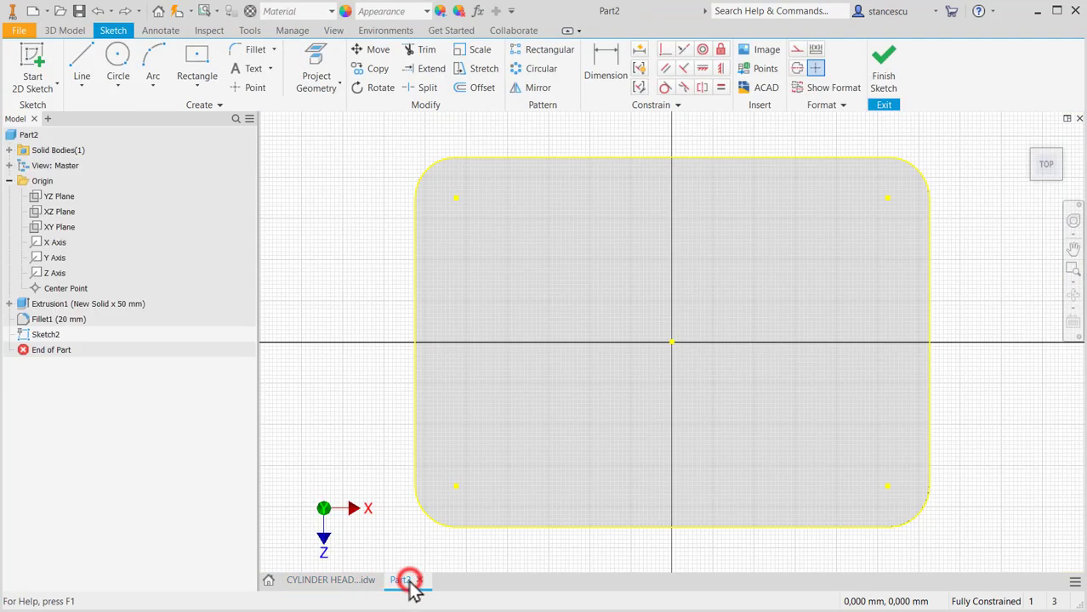
{"action": "left_click", "coordinate": [117, 59]}
{"action": "left_click", "coordinate": [769, 305]}
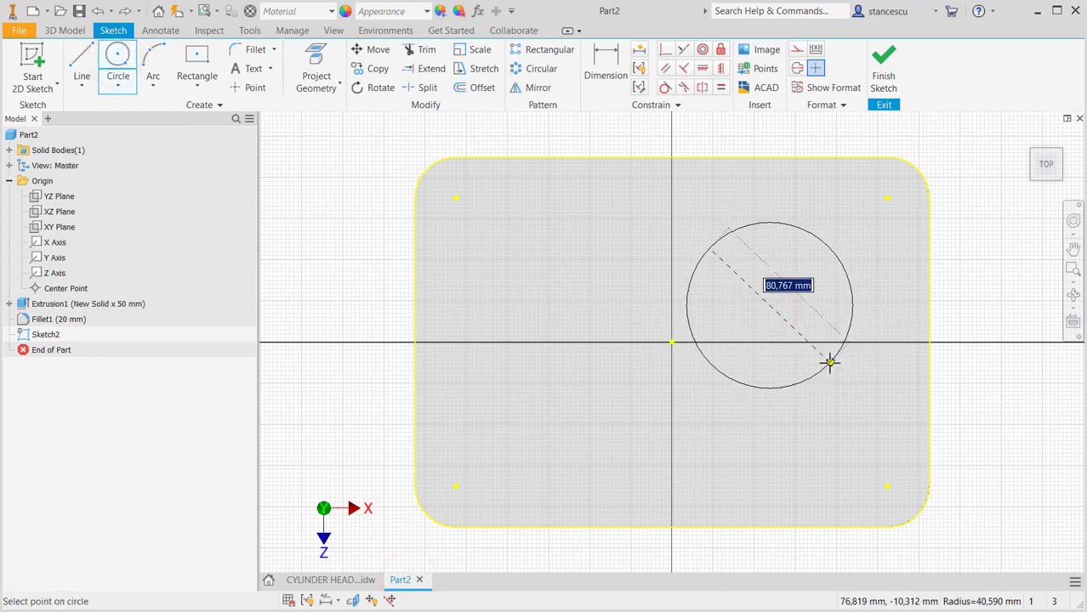
{"action": "type", "text": "70"}
{"action": "key", "text": "Return"}
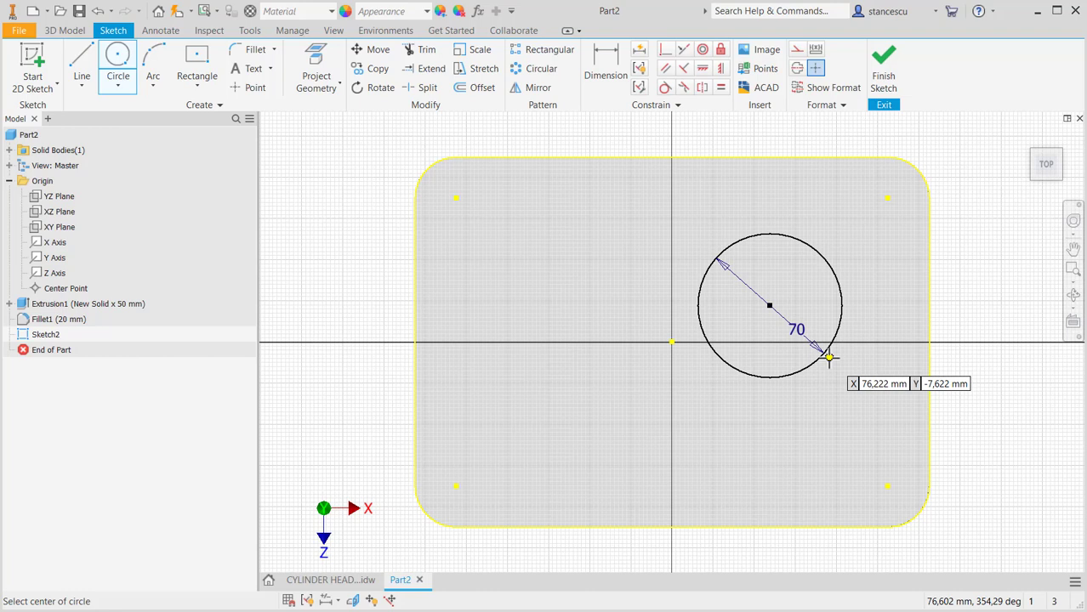
{"action": "left_click", "coordinate": [702, 68]}
{"action": "left_click", "coordinate": [671, 342]}
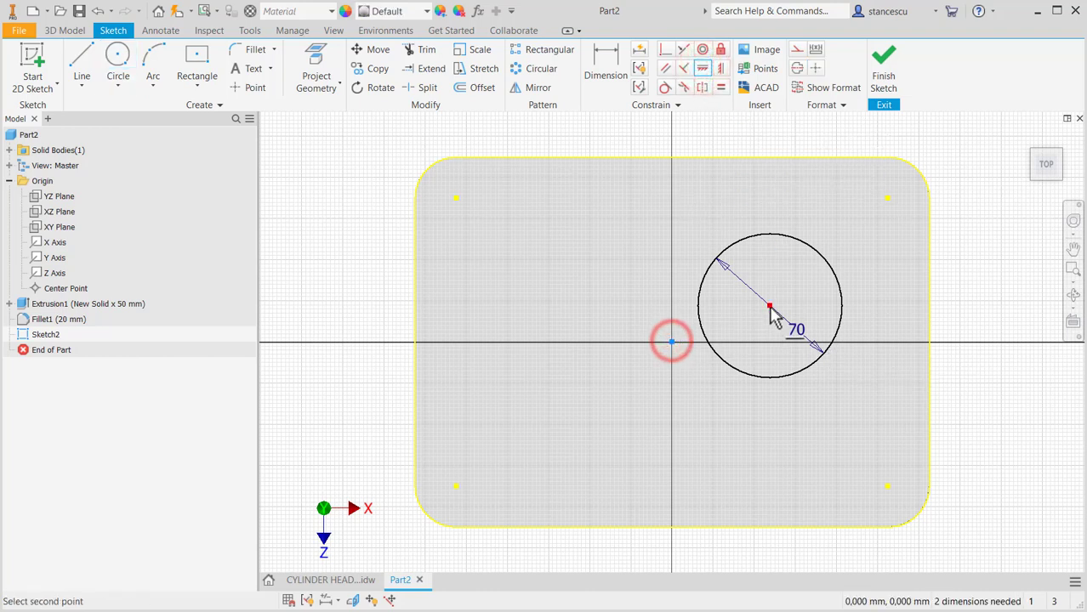
{"action": "left_click", "coordinate": [769, 307]}
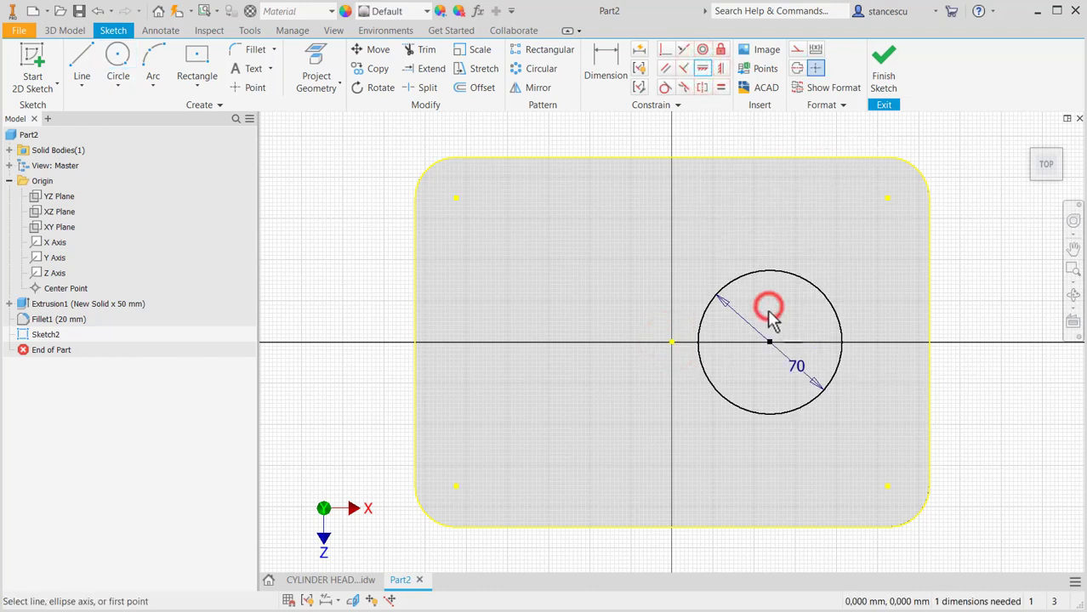
Dimension the circle centre 130/2 (65 mm) from the sketch origin, checking the drawing's spacing.
{"action": "left_click", "coordinate": [323, 579]}
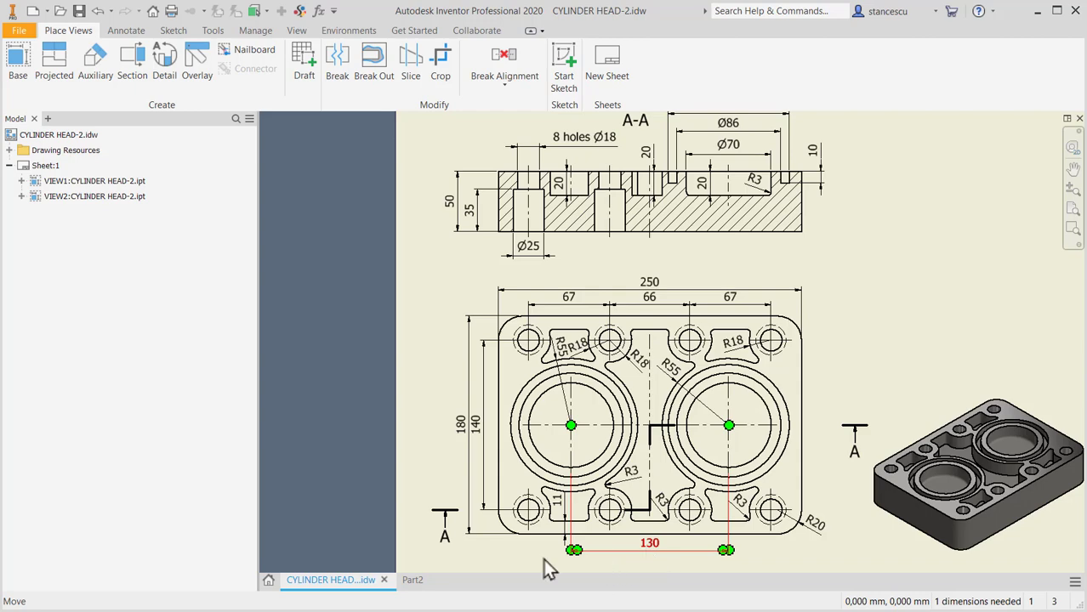
{"action": "left_click", "coordinate": [412, 580]}
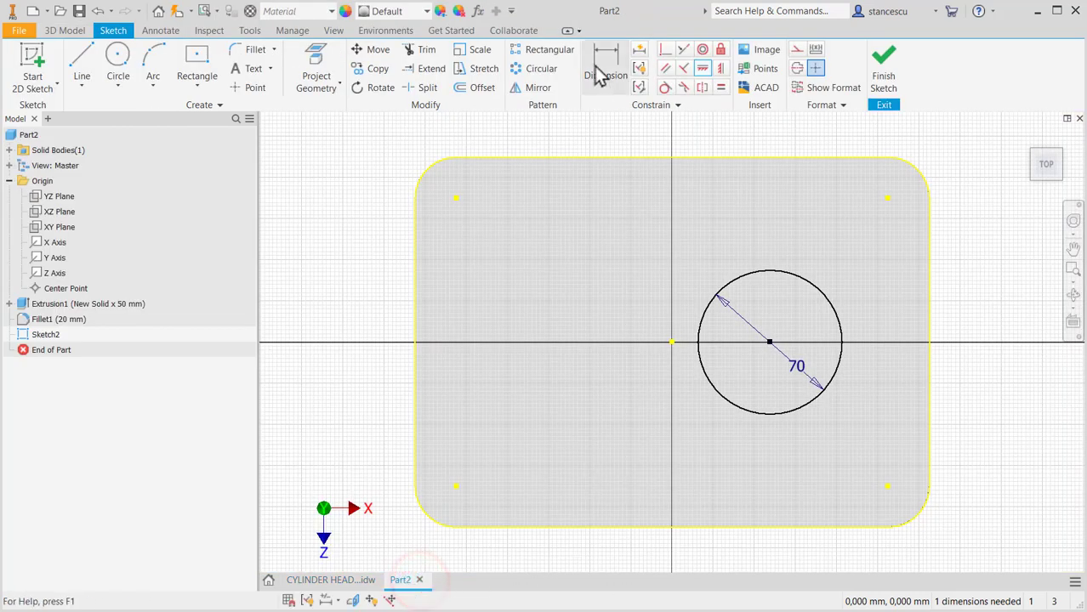
{"action": "left_click", "coordinate": [601, 64]}
{"action": "left_click", "coordinate": [670, 342]}
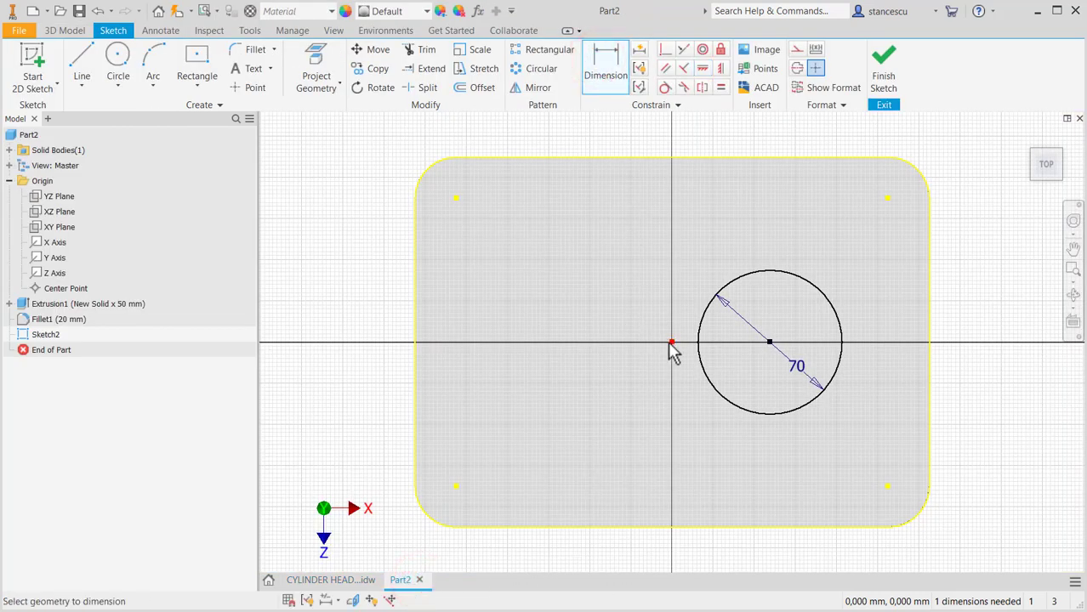
{"action": "left_click", "coordinate": [711, 304]}
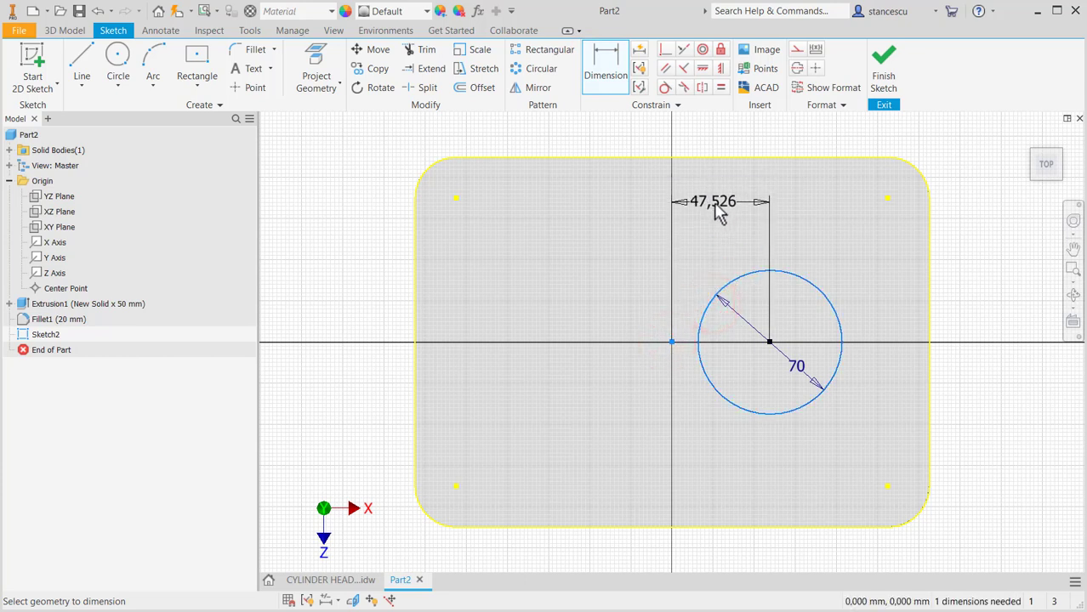
{"action": "left_click", "coordinate": [718, 213]}
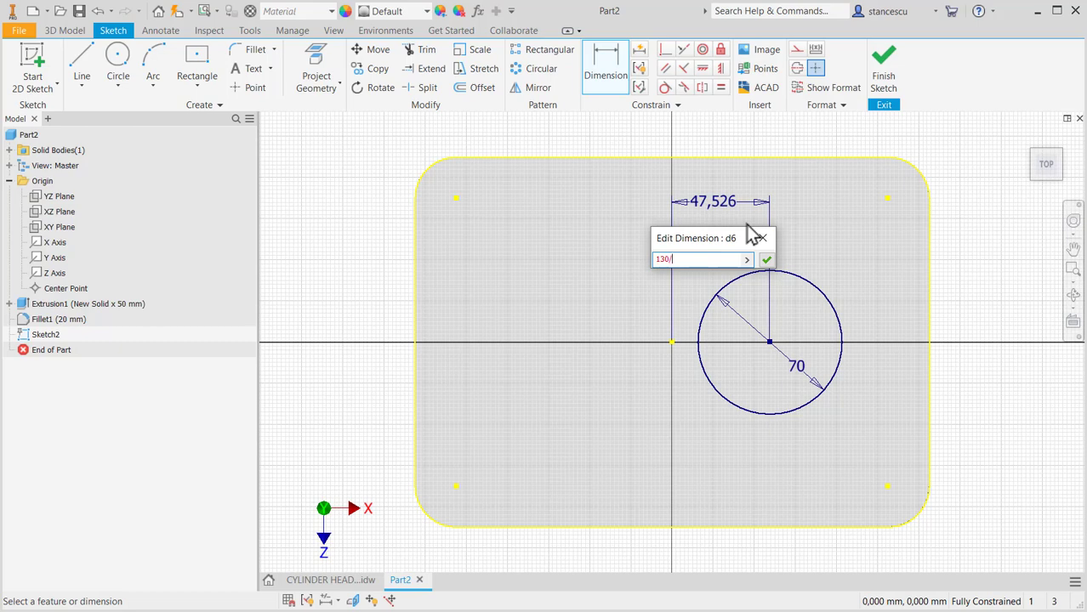
{"action": "type", "text": "130/2"}
{"action": "key", "text": "Return"}
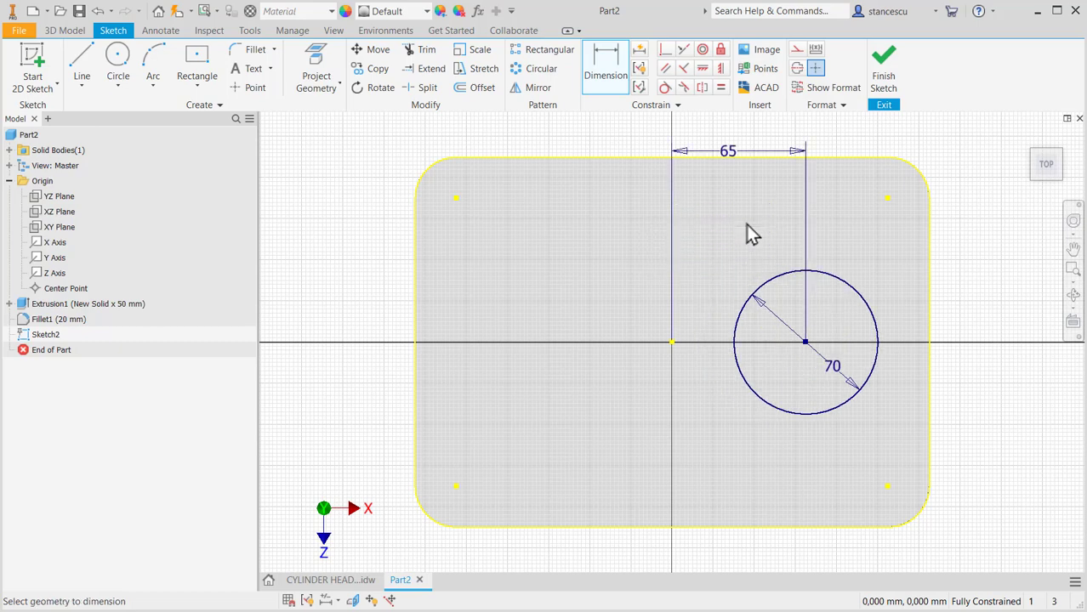
Cut the Ø70 circle 20 mm deep as a pocket and fillet its bottom edge at 3 mm.
{"action": "left_click", "coordinate": [884, 78]}
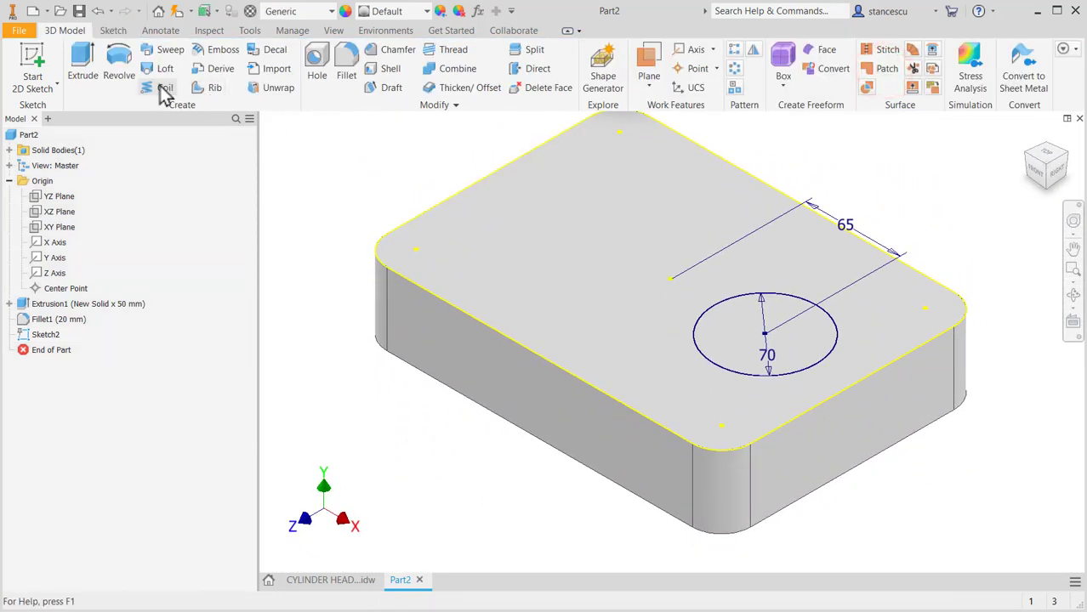
{"action": "left_click", "coordinate": [91, 62]}
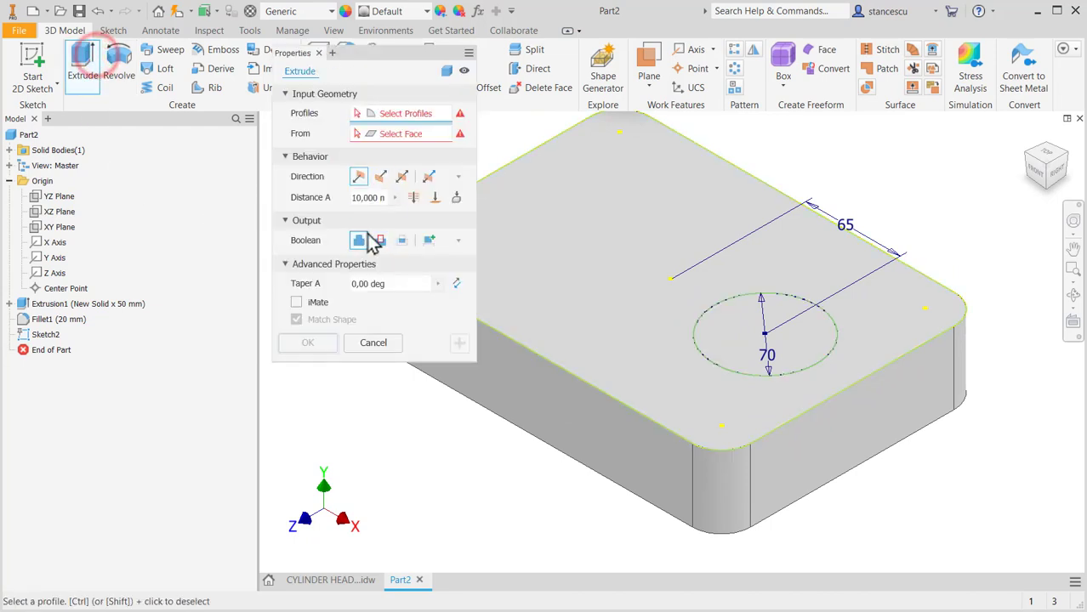
{"action": "left_click", "coordinate": [377, 240]}
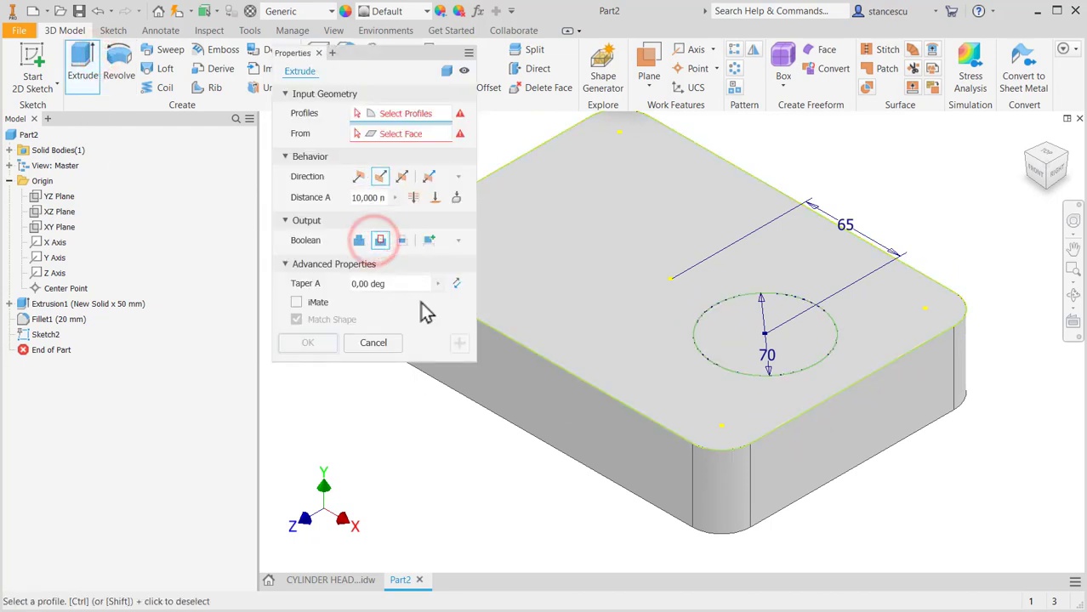
{"action": "left_click", "coordinate": [799, 342]}
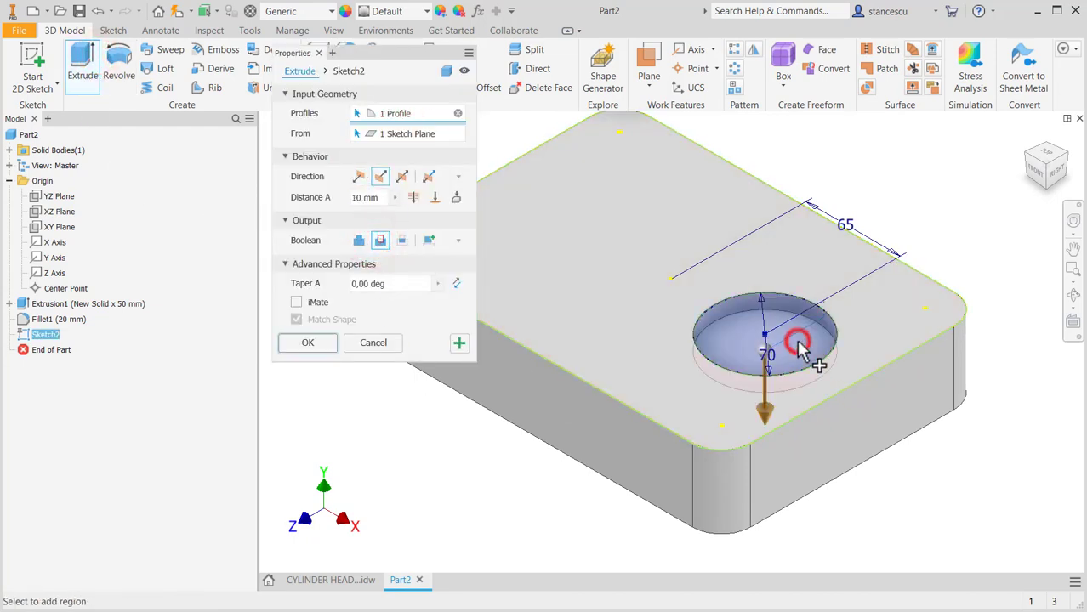
{"action": "type", "text": "20"}
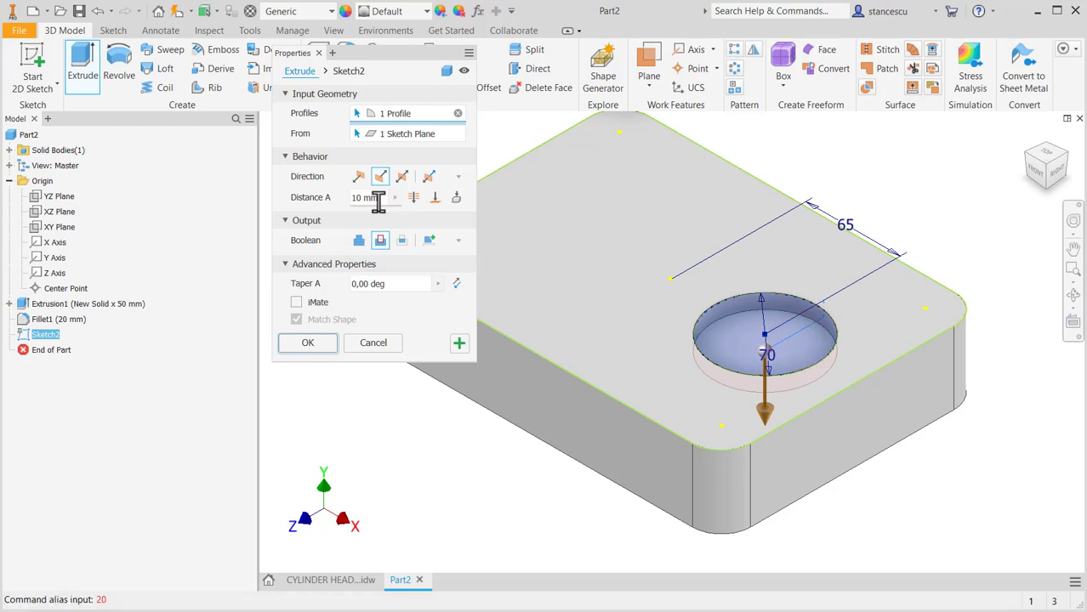
{"action": "left_click", "coordinate": [377, 198]}
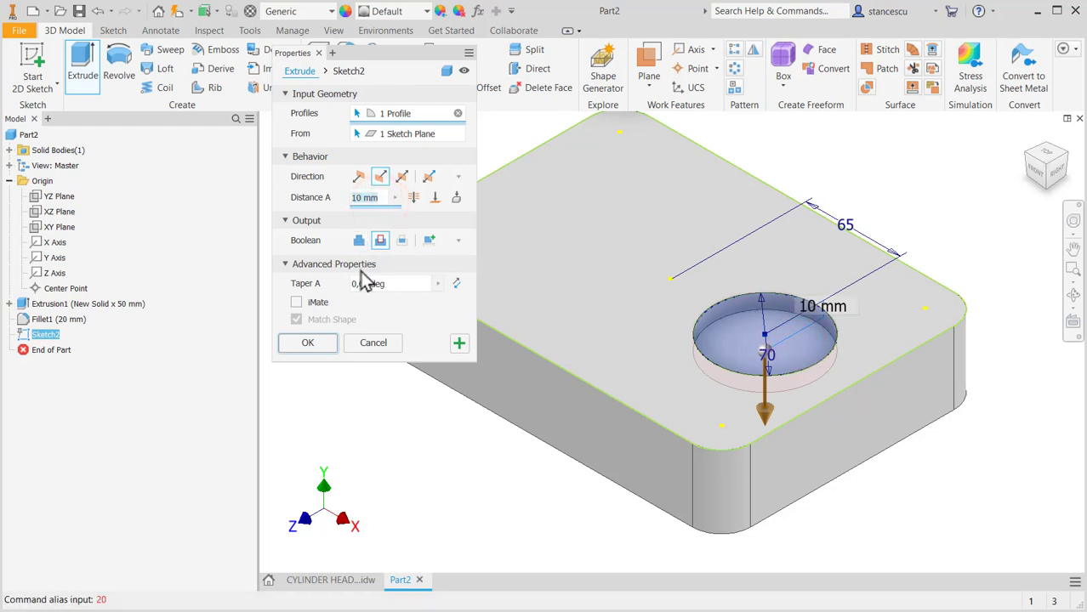
{"action": "type", "text": "20"}
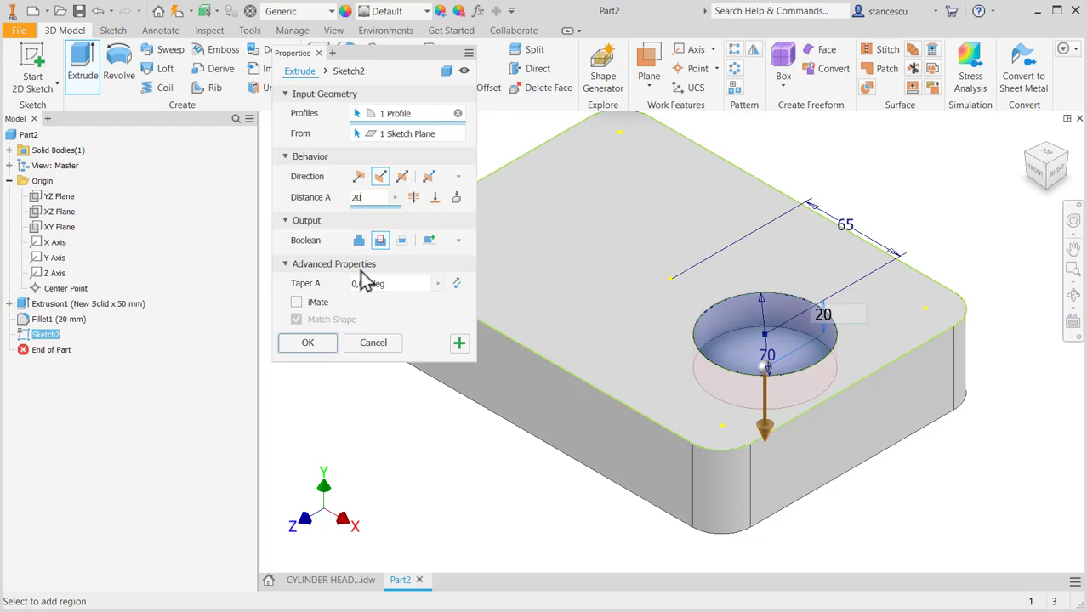
{"action": "left_click", "coordinate": [307, 342]}
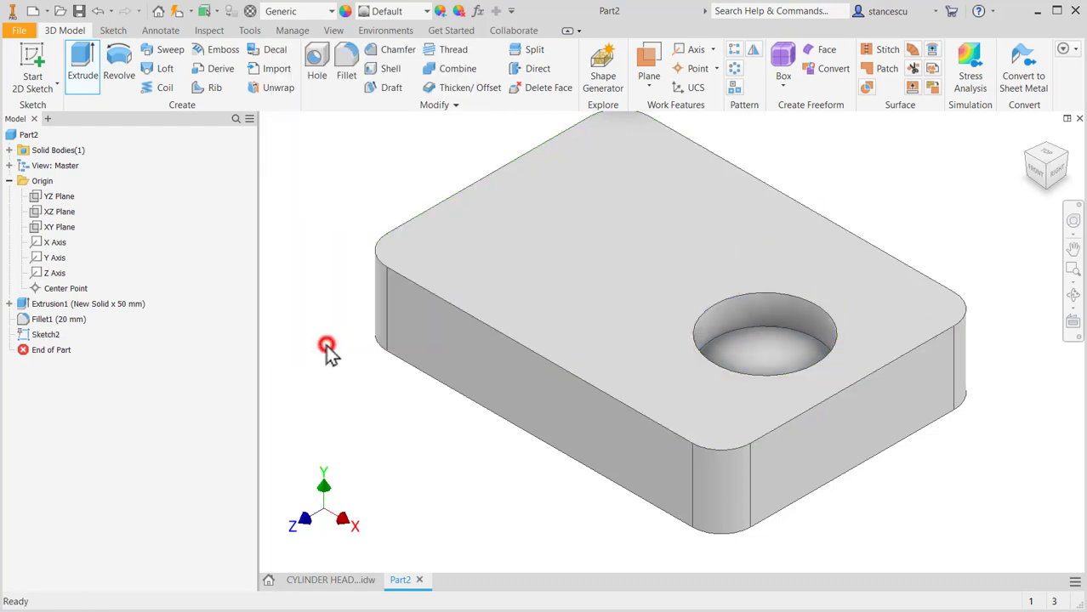
{"action": "left_click", "coordinate": [779, 321]}
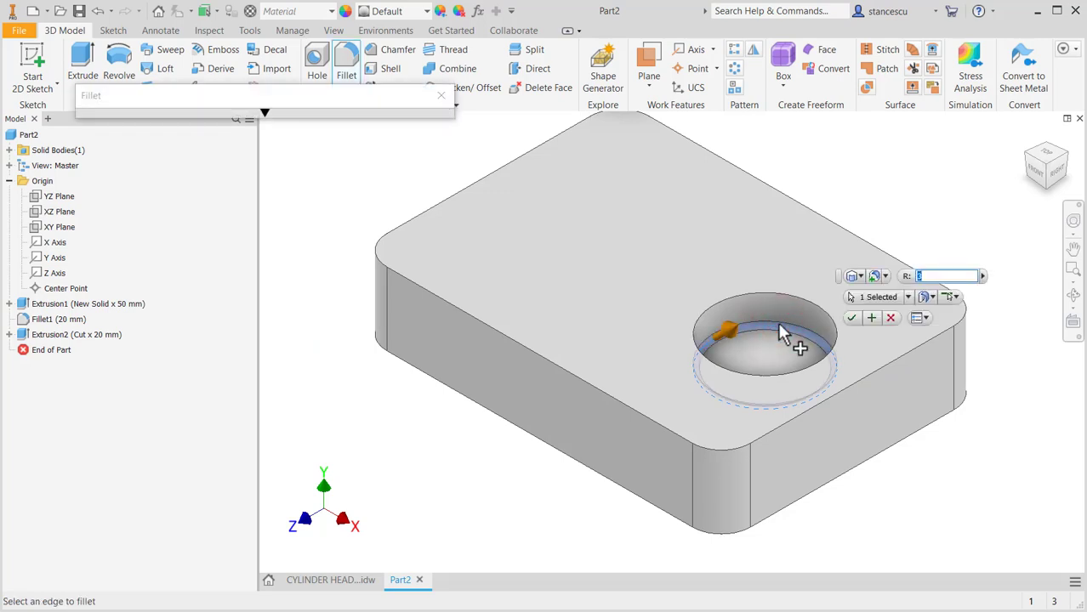
{"action": "left_click", "coordinate": [850, 319]}
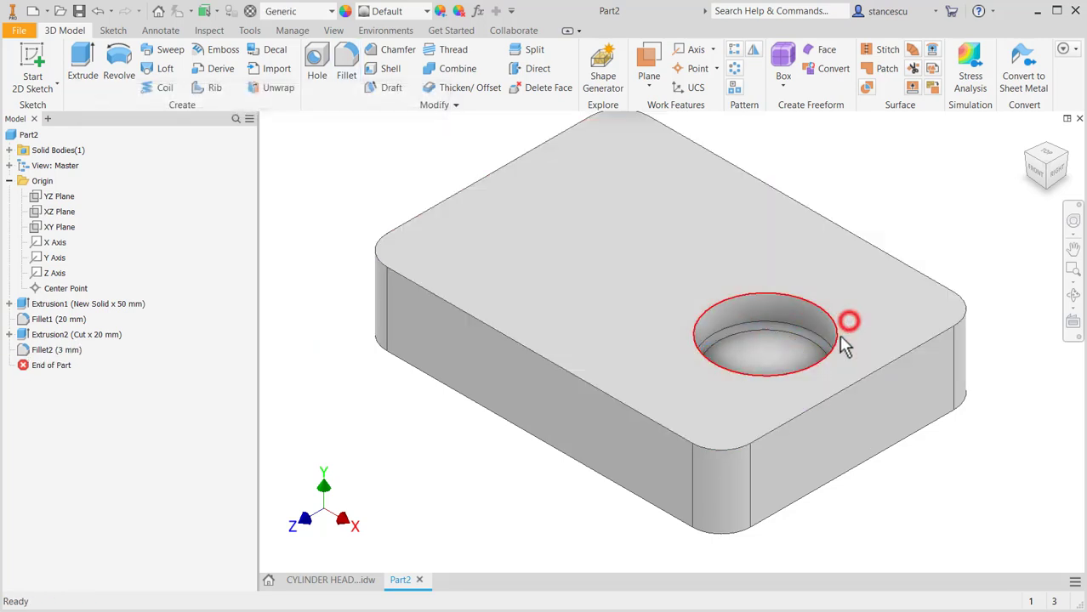
Start a sketch on the top face and draw two circles concentric with the pocket.
{"action": "left_click", "coordinate": [746, 264]}
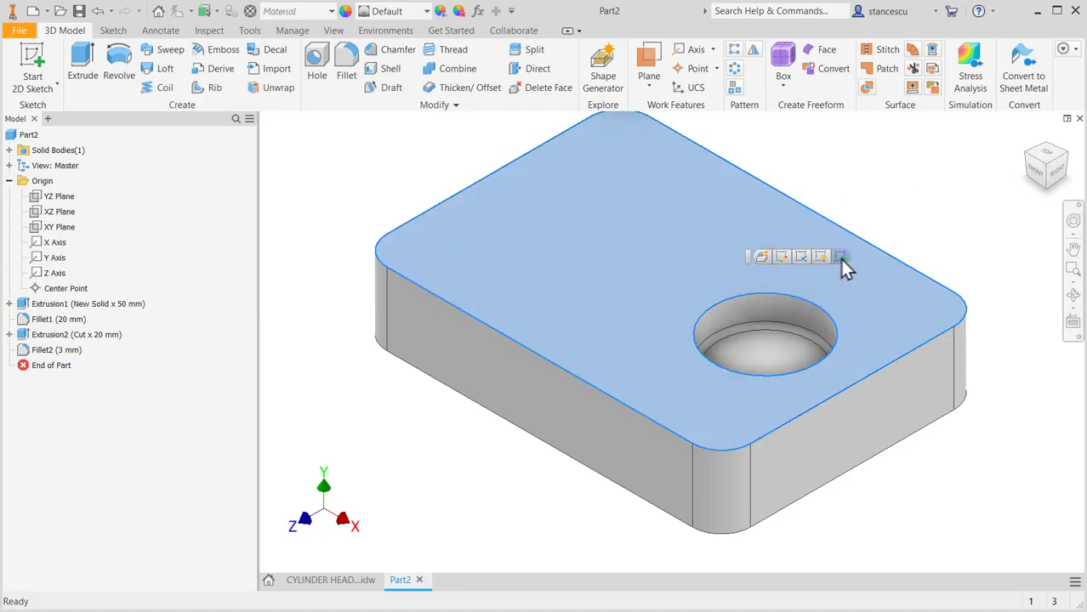
{"action": "left_click", "coordinate": [840, 259]}
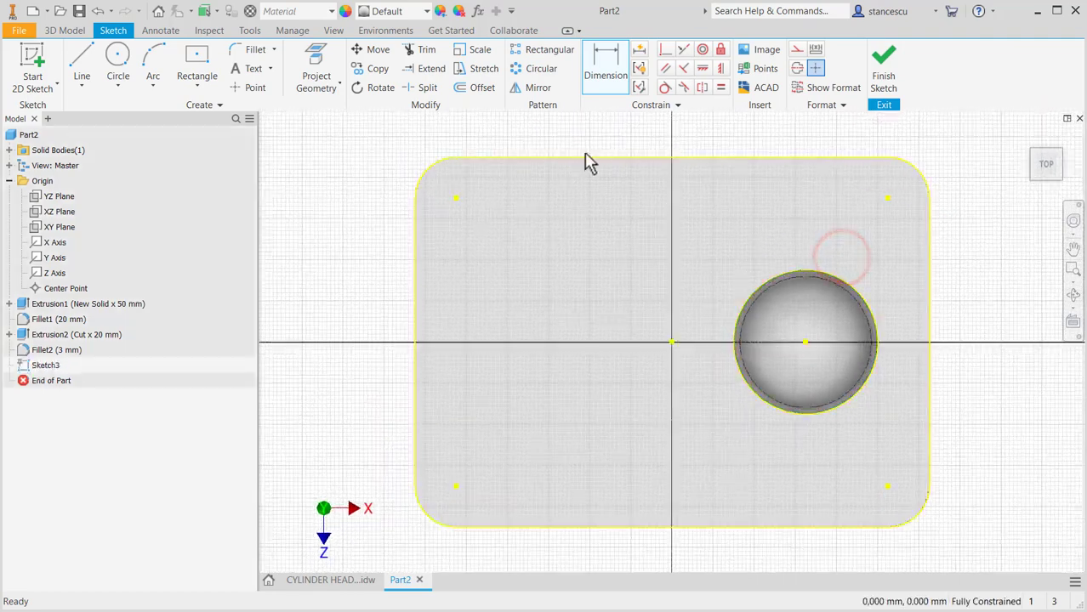
{"action": "left_click", "coordinate": [118, 57]}
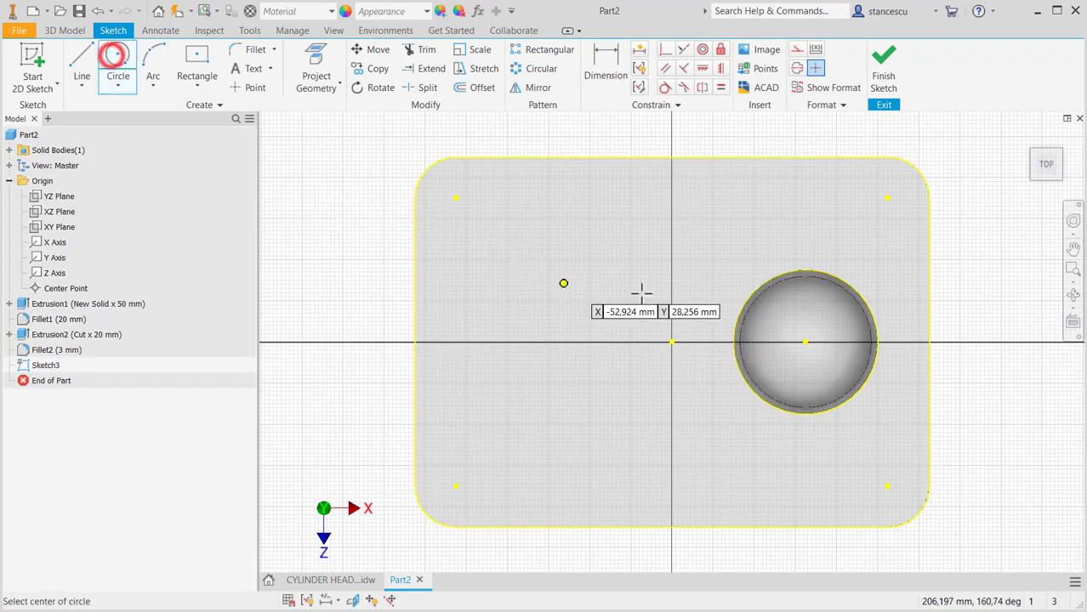
{"action": "left_click", "coordinate": [801, 341]}
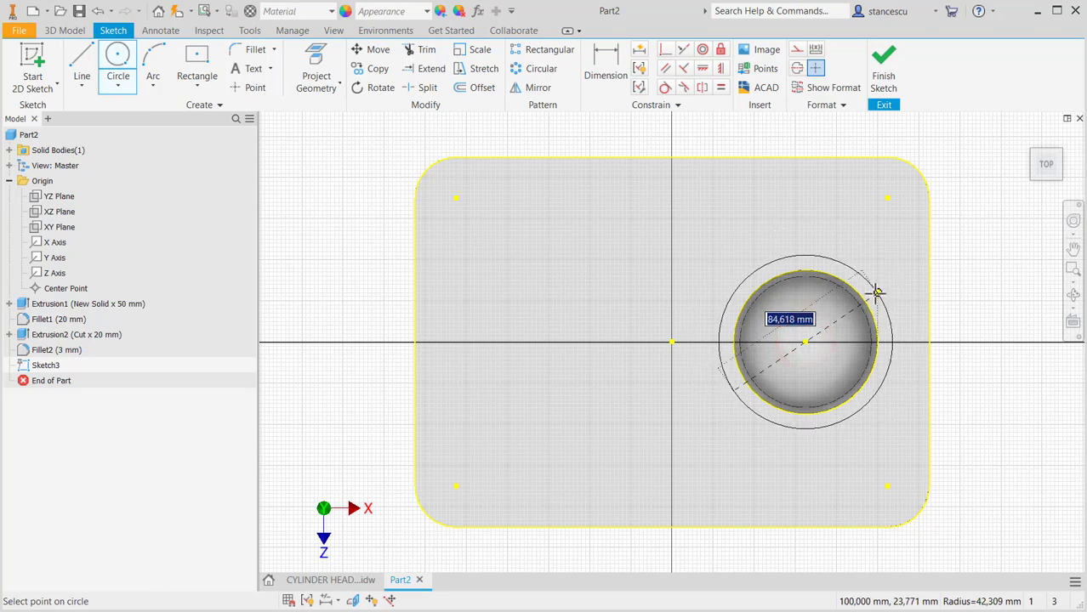
{"action": "left_click", "coordinate": [877, 292]}
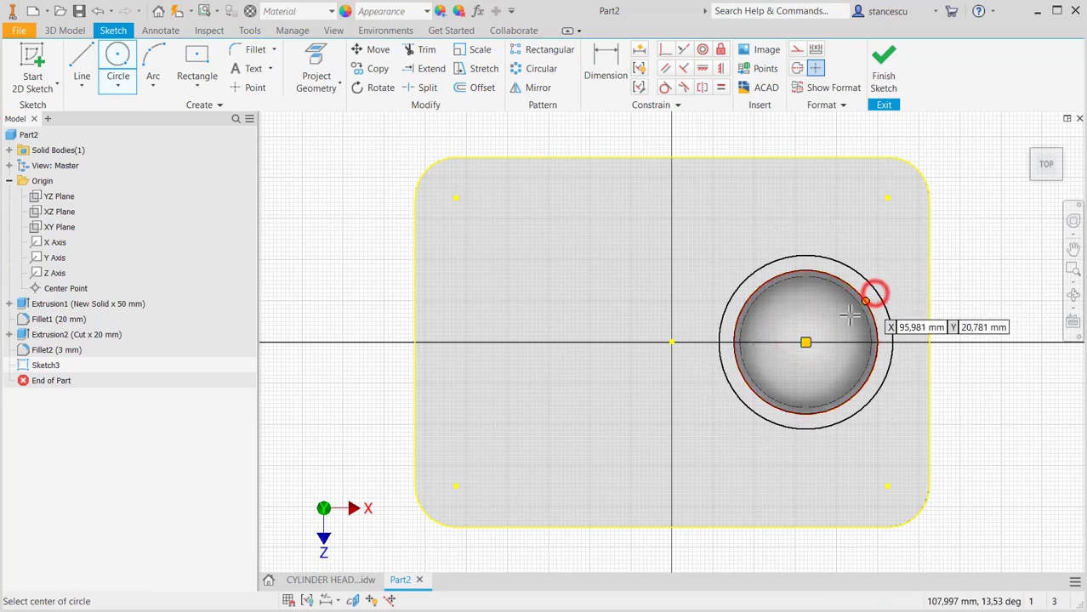
{"action": "left_click", "coordinate": [804, 340]}
{"action": "left_click", "coordinate": [886, 278]}
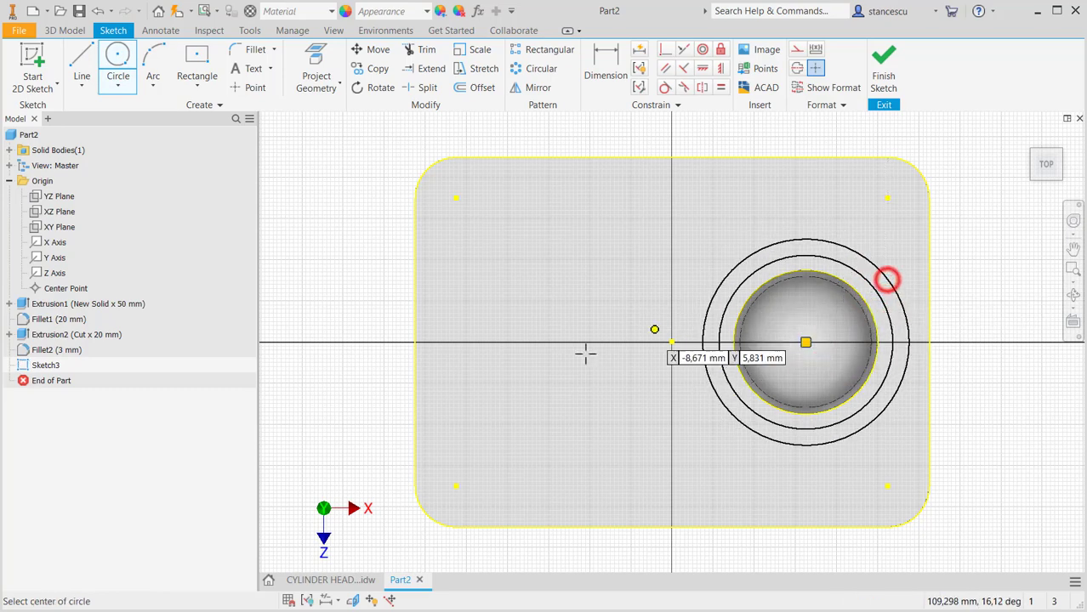
Dimension the concentric circles to Ø86 and Ø100, checking the values on the drawing.
{"action": "left_click", "coordinate": [308, 579]}
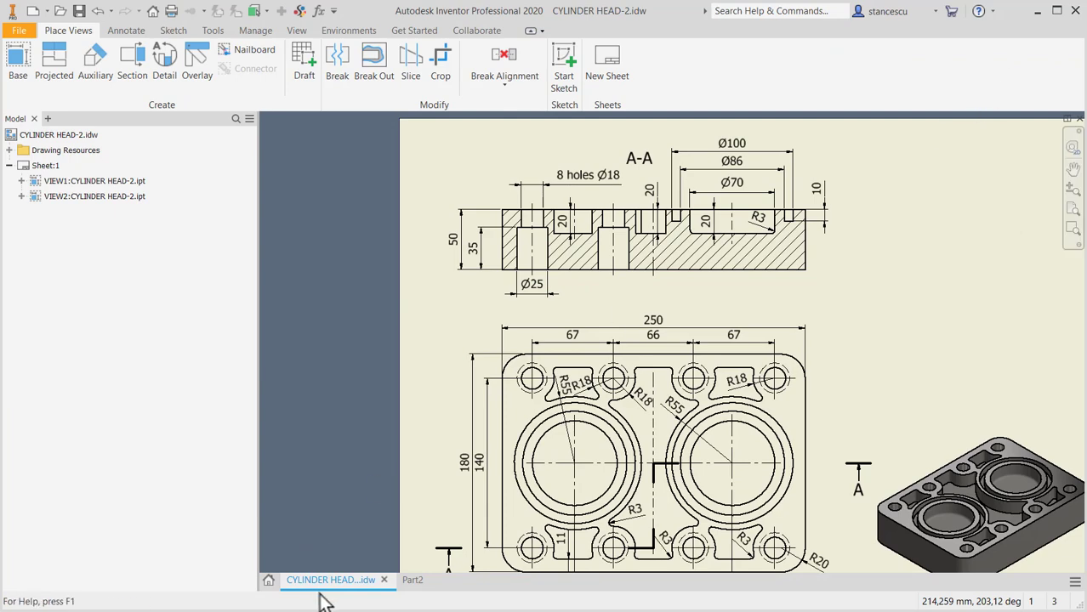
{"action": "left_click", "coordinate": [412, 580]}
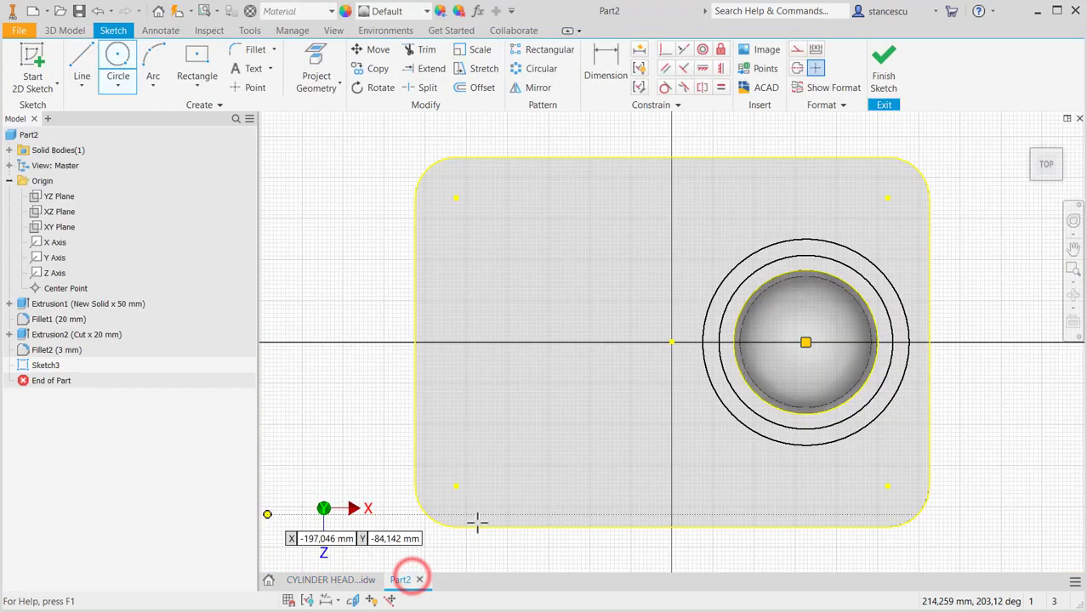
{"action": "left_click", "coordinate": [587, 65]}
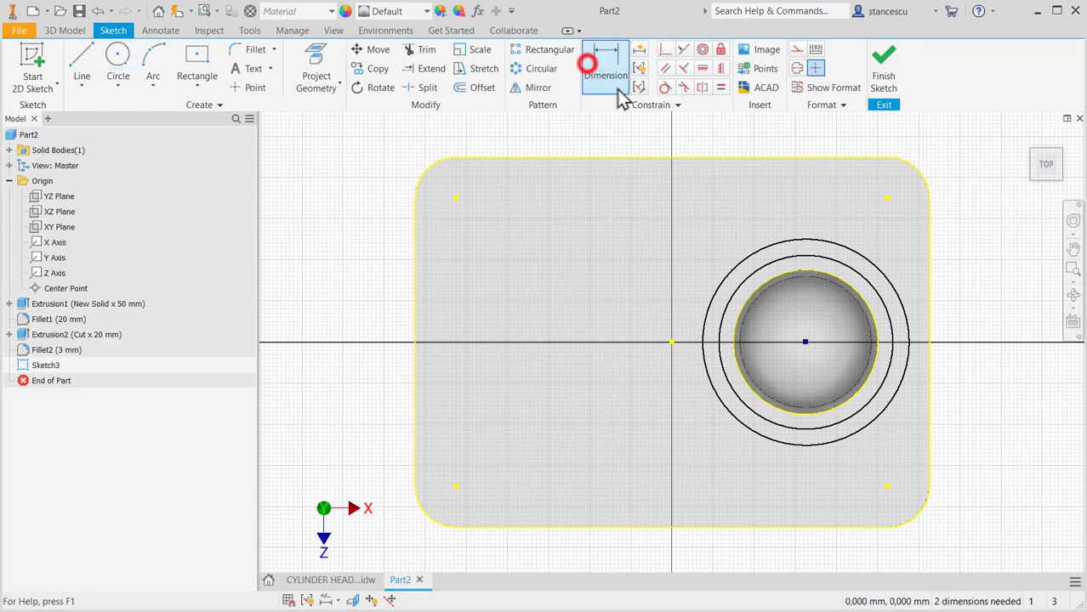
{"action": "left_click", "coordinate": [868, 289]}
{"action": "left_click", "coordinate": [826, 332]}
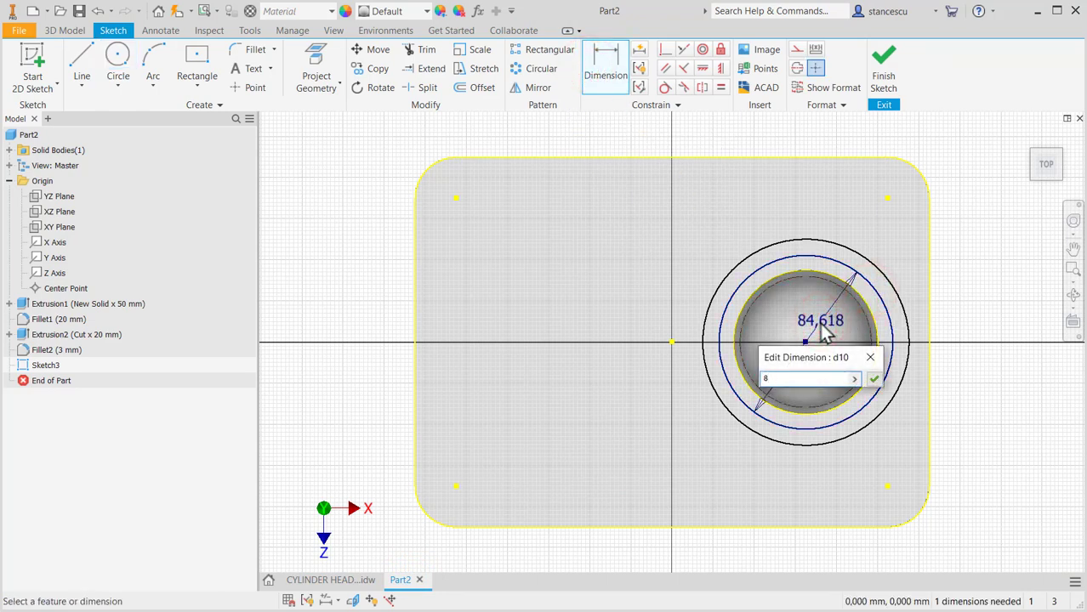
{"action": "key", "text": "Return"}
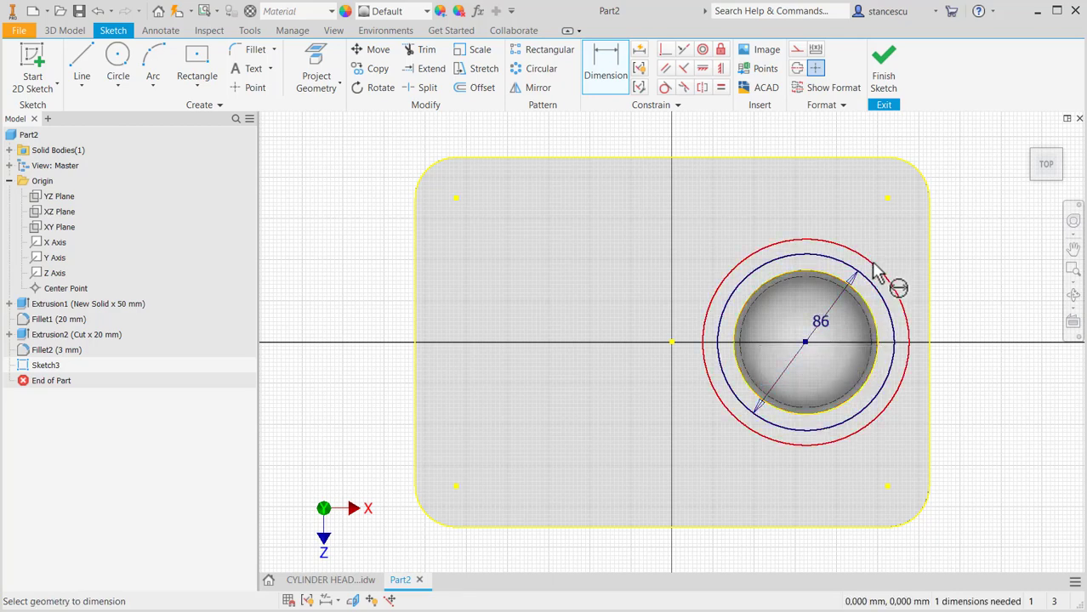
{"action": "left_click", "coordinate": [869, 262]}
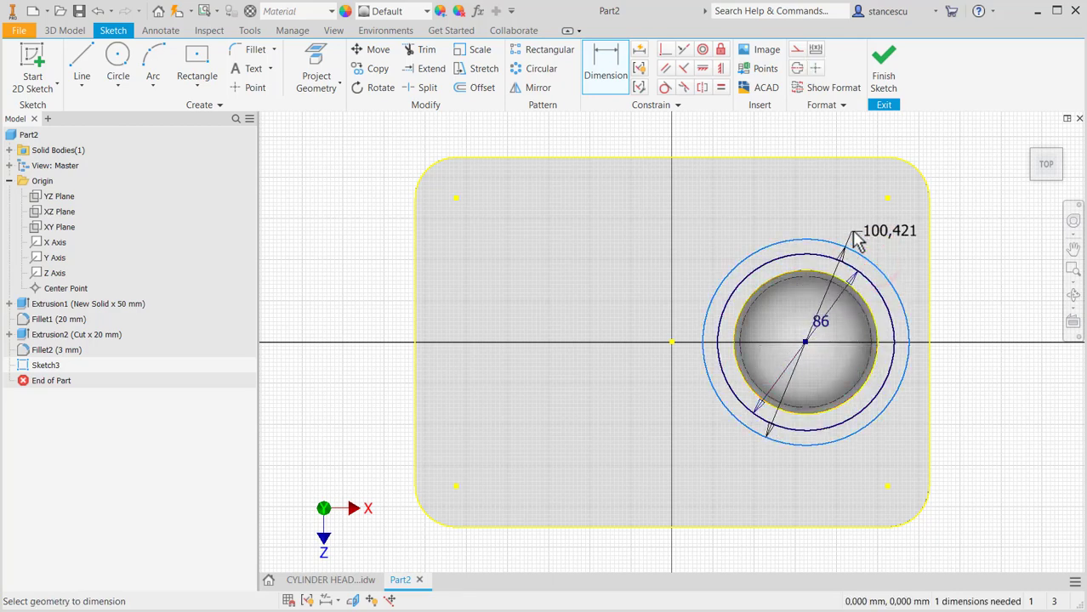
{"action": "type", "text": "100"}
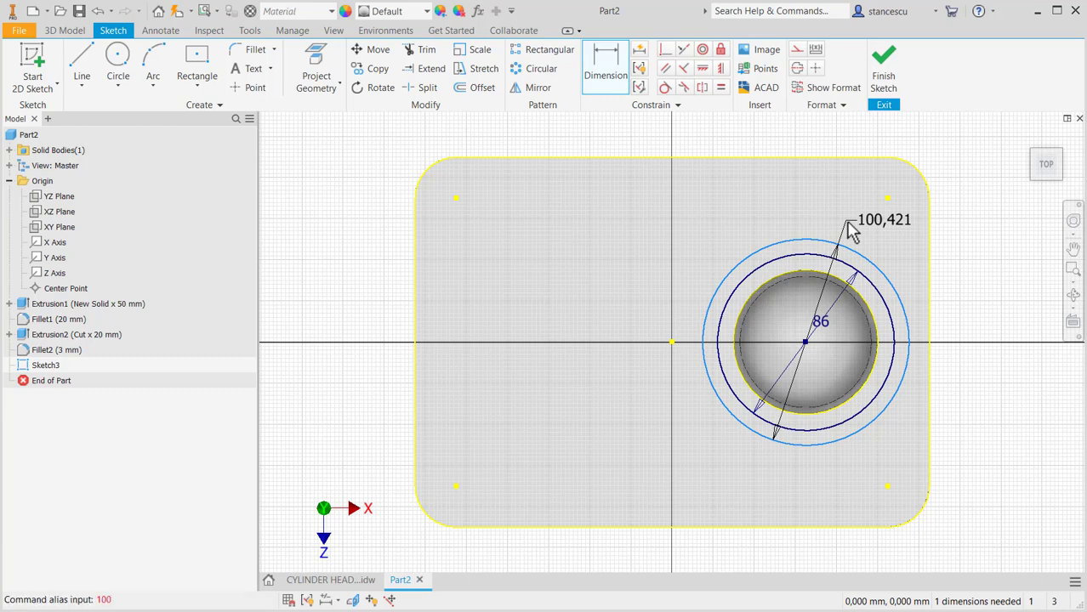
{"action": "left_click", "coordinate": [851, 230]}
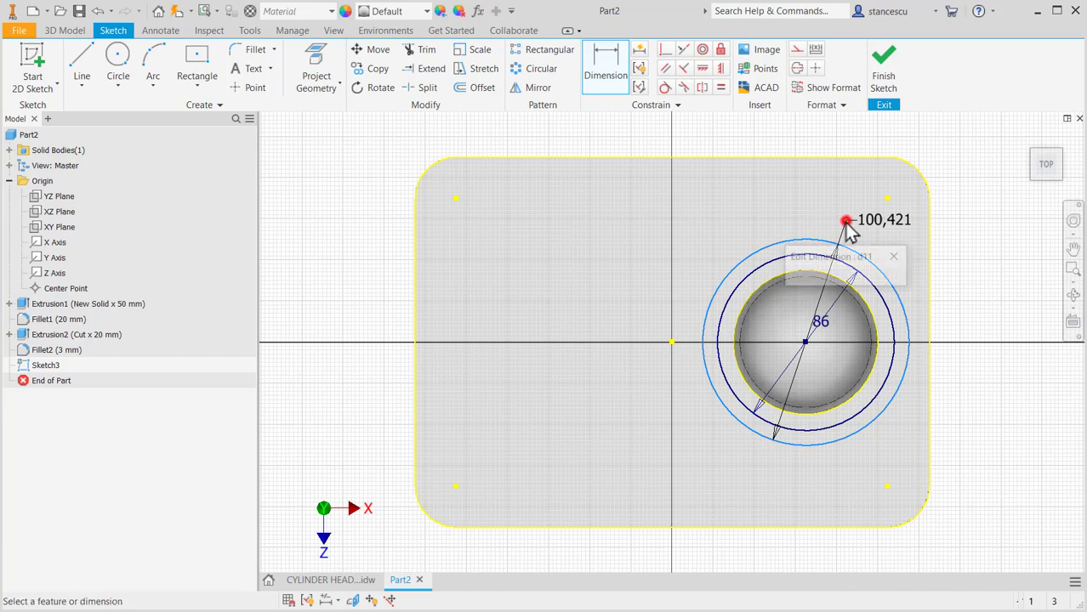
{"action": "type", "text": "1"}
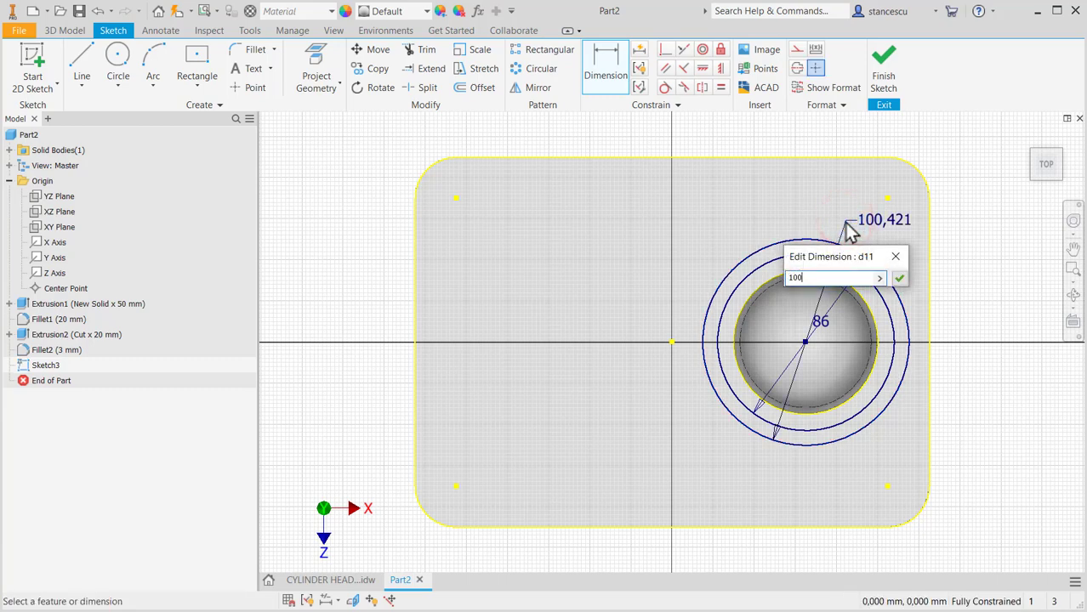
{"action": "type", "text": "00"}
{"action": "key", "text": "Return"}
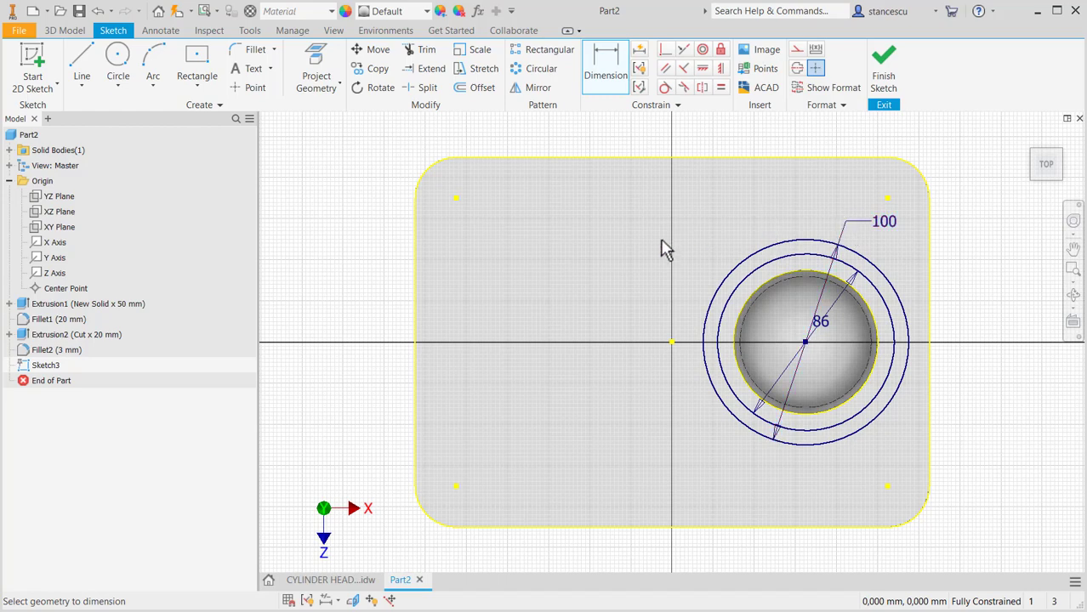
Finish the sketch and cut the ring between the Ø86 and Ø100 circles 10 mm deep.
{"action": "left_click", "coordinate": [883, 66]}
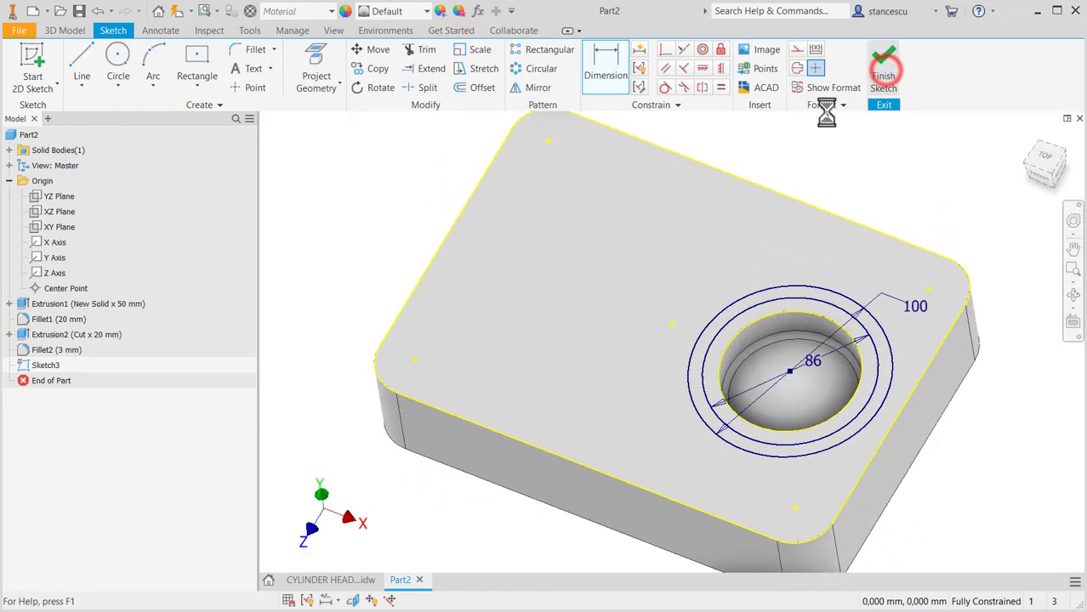
{"action": "left_click", "coordinate": [82, 63]}
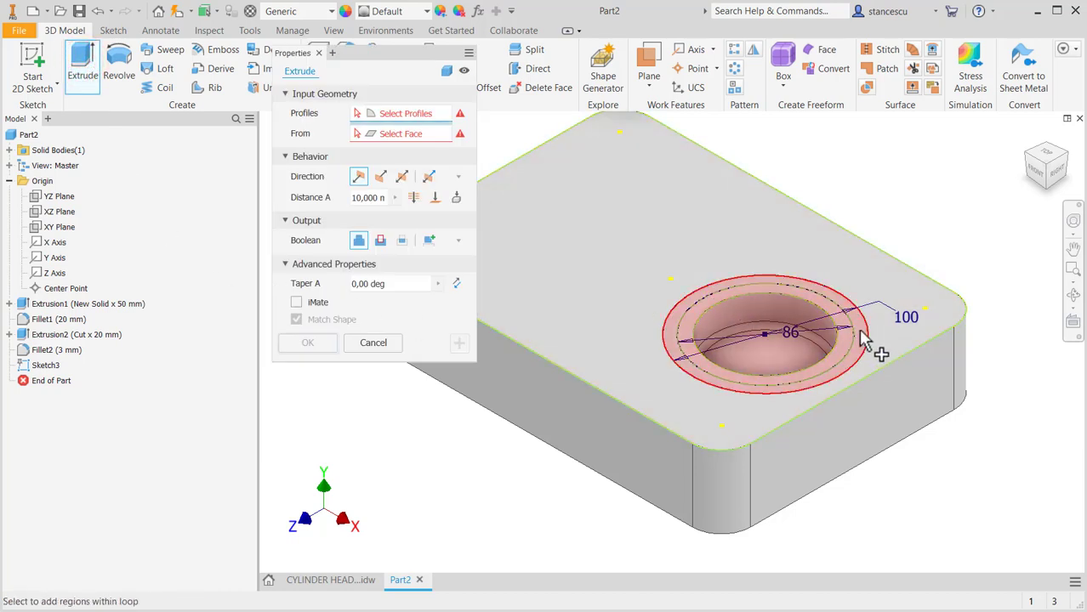
{"action": "scroll", "coordinate": [863, 338], "scroll_direction": "up", "scroll_amount": 2}
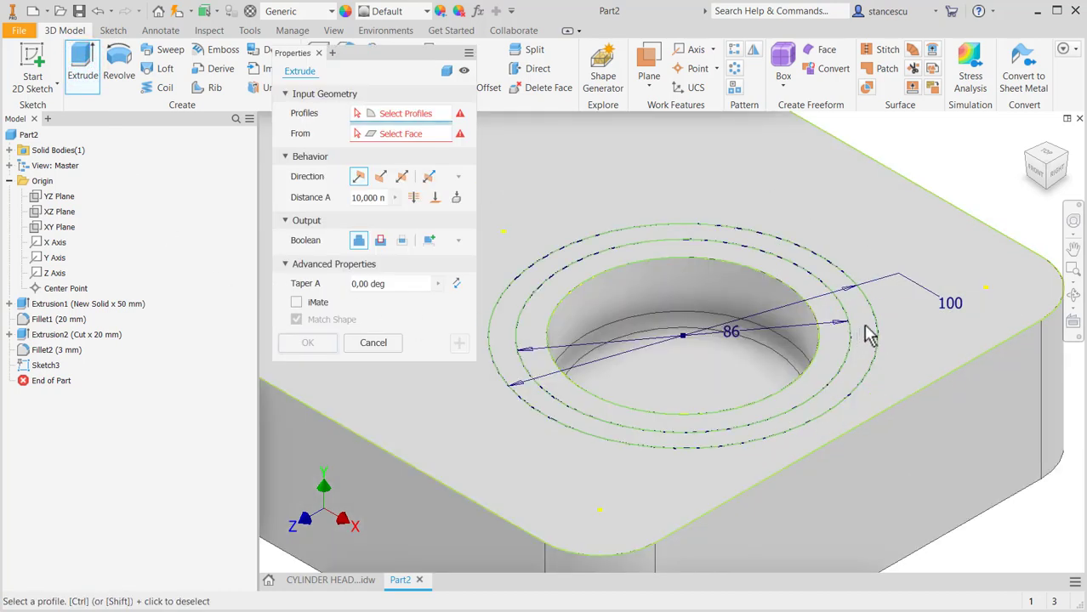
{"action": "left_click", "coordinate": [859, 321]}
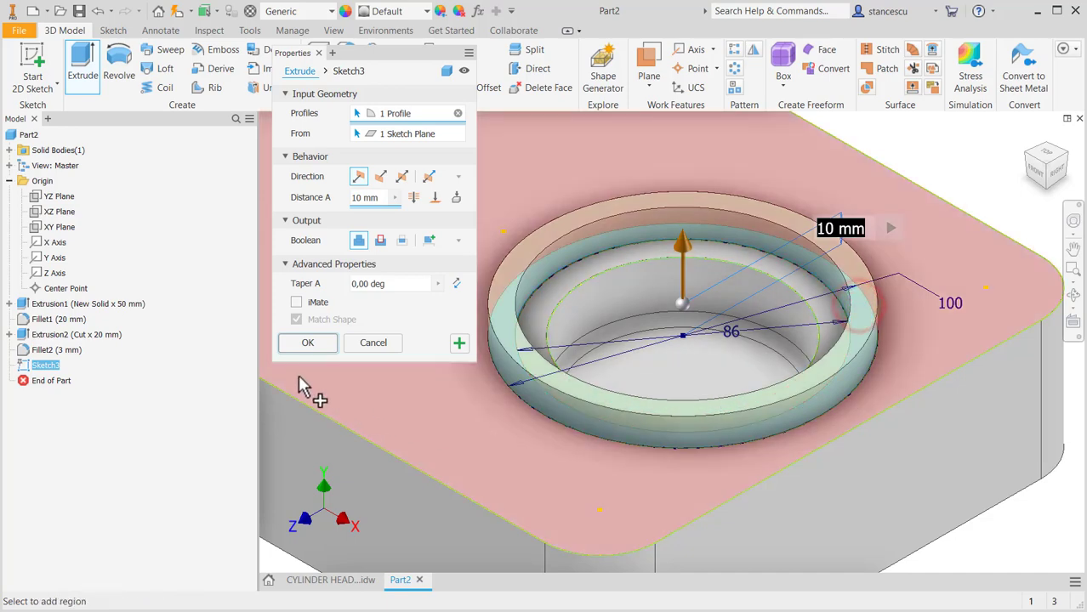
{"action": "left_click", "coordinate": [380, 240]}
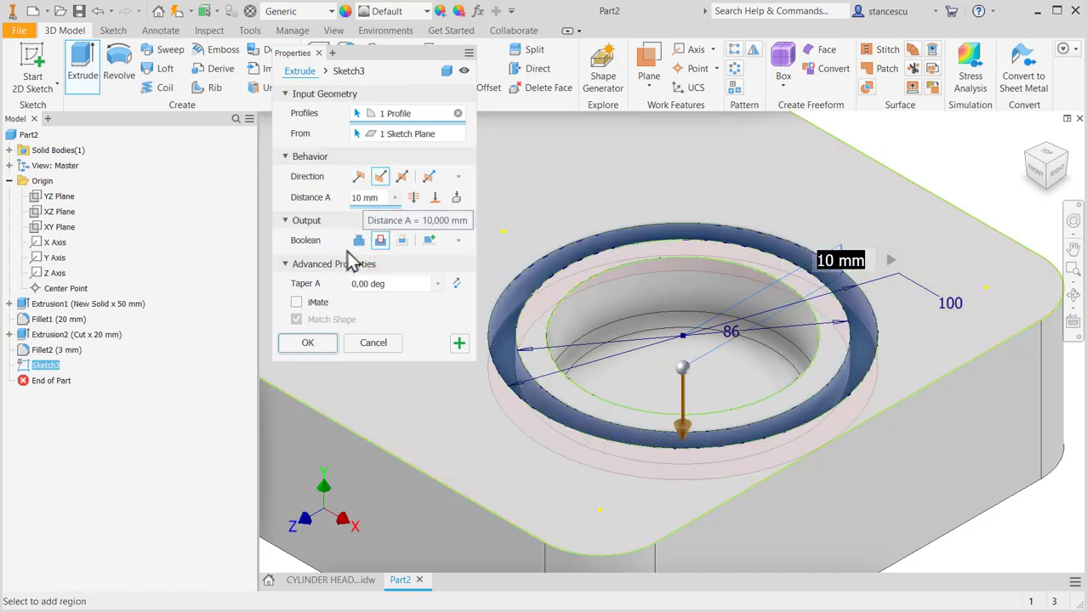
{"action": "left_click", "coordinate": [305, 344]}
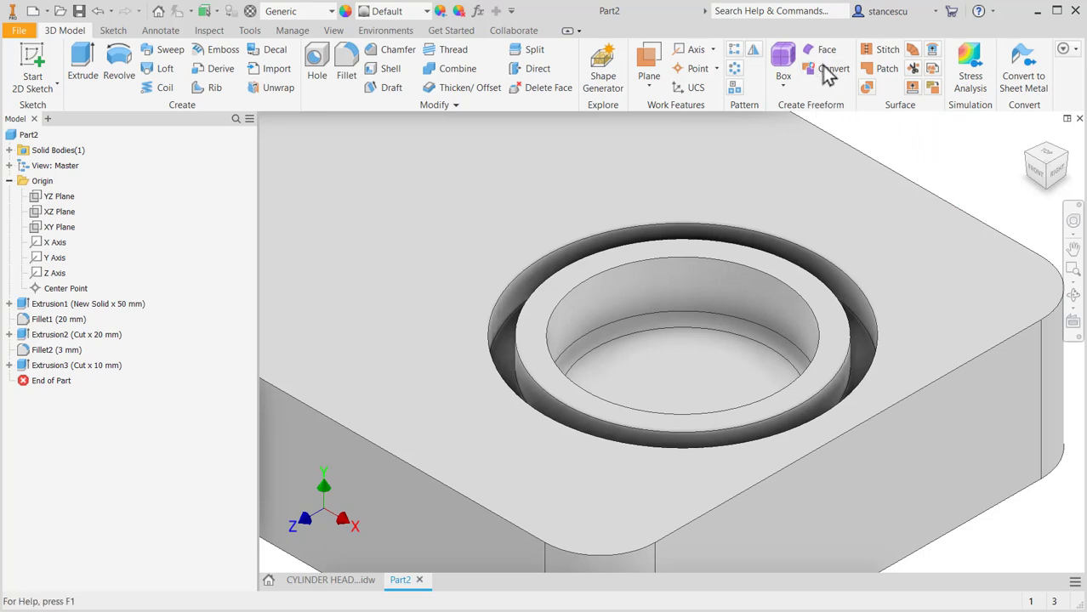
Mirror Extrusion3, Fillet2 and Extrusion2 about the YZ Plane and restore the home view.
{"action": "left_click", "coordinate": [753, 52]}
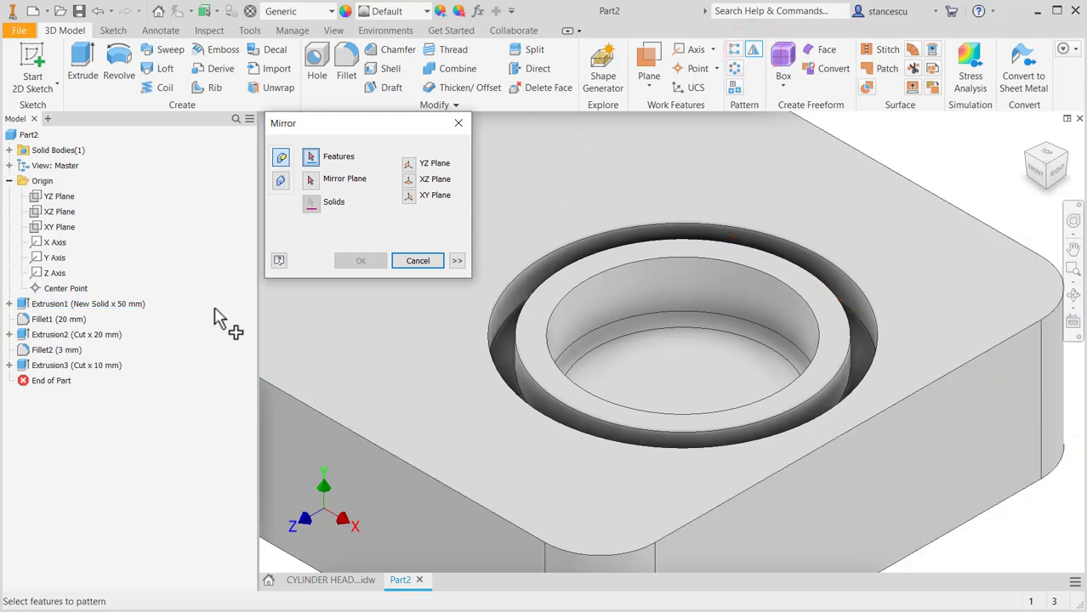
{"action": "left_click", "coordinate": [31, 363]}
{"action": "left_click", "coordinate": [30, 349]}
{"action": "left_click", "coordinate": [31, 336]}
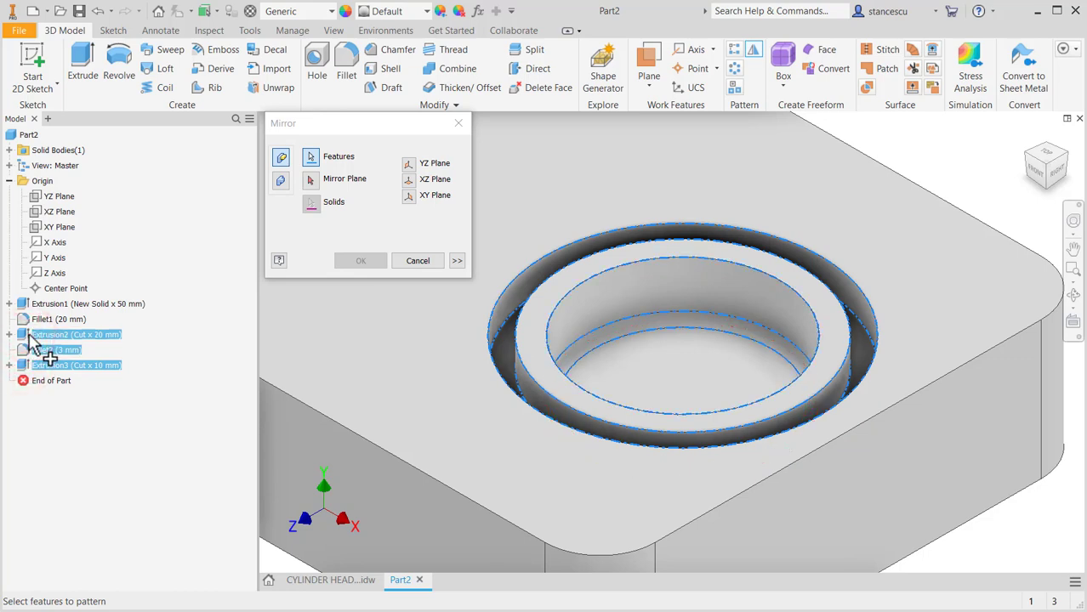
{"action": "left_click", "coordinate": [312, 180]}
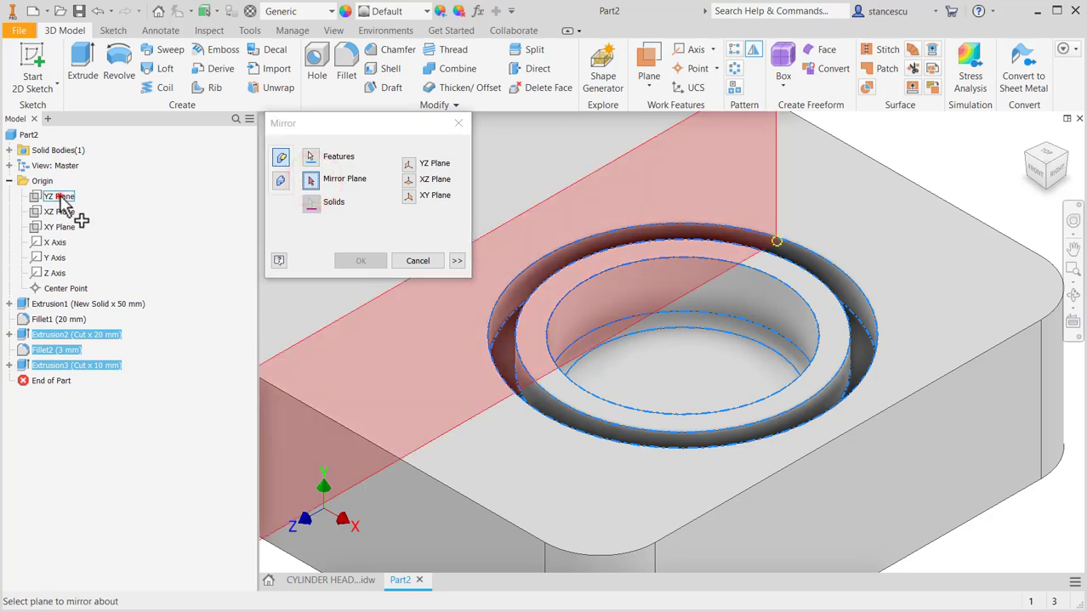
{"action": "left_click", "coordinate": [60, 199]}
{"action": "left_click", "coordinate": [375, 259]}
{"action": "scroll", "coordinate": [466, 297], "scroll_direction": "up", "scroll_amount": 4}
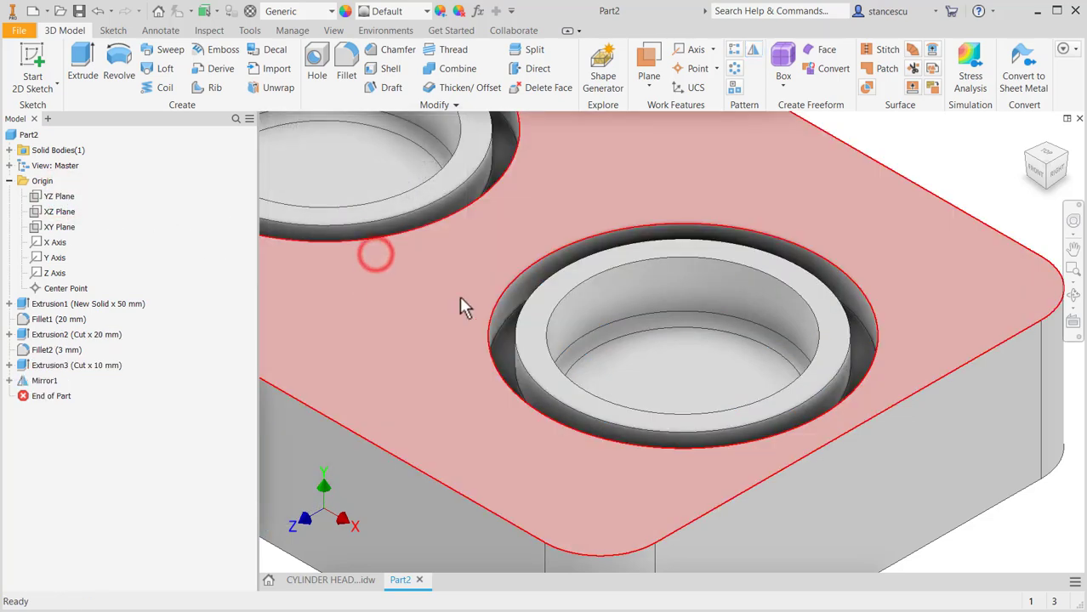
{"action": "middle_click_drag", "start_coordinate": [461, 296], "coordinate": [591, 344]}
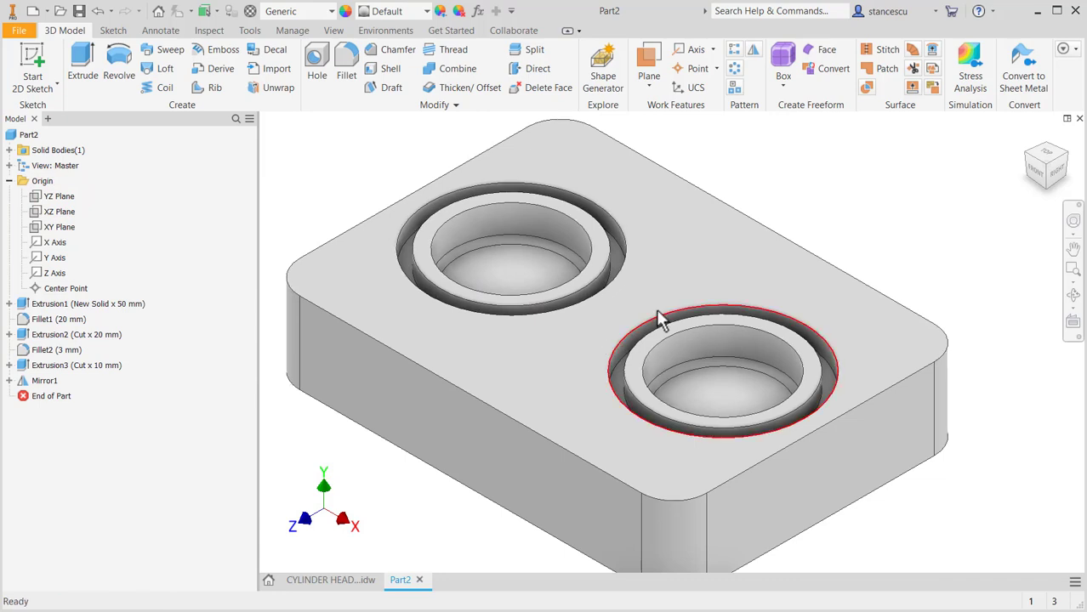
{"action": "key", "text": "F6"}
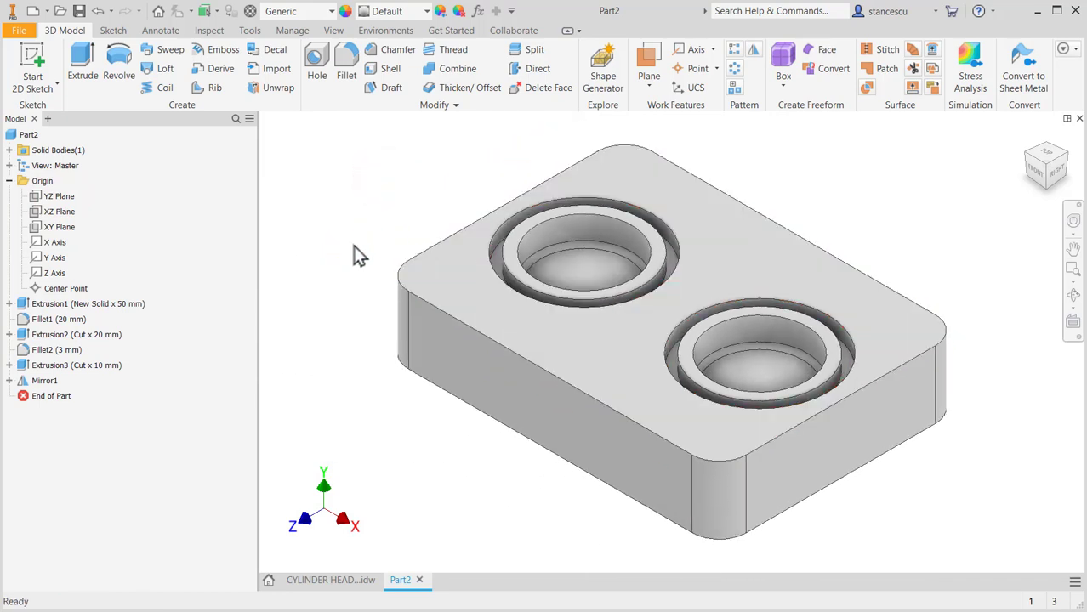
Review the drawing's top-view dimensions, including the 180 overall height, then return to Part2.
{"action": "left_click", "coordinate": [328, 581]}
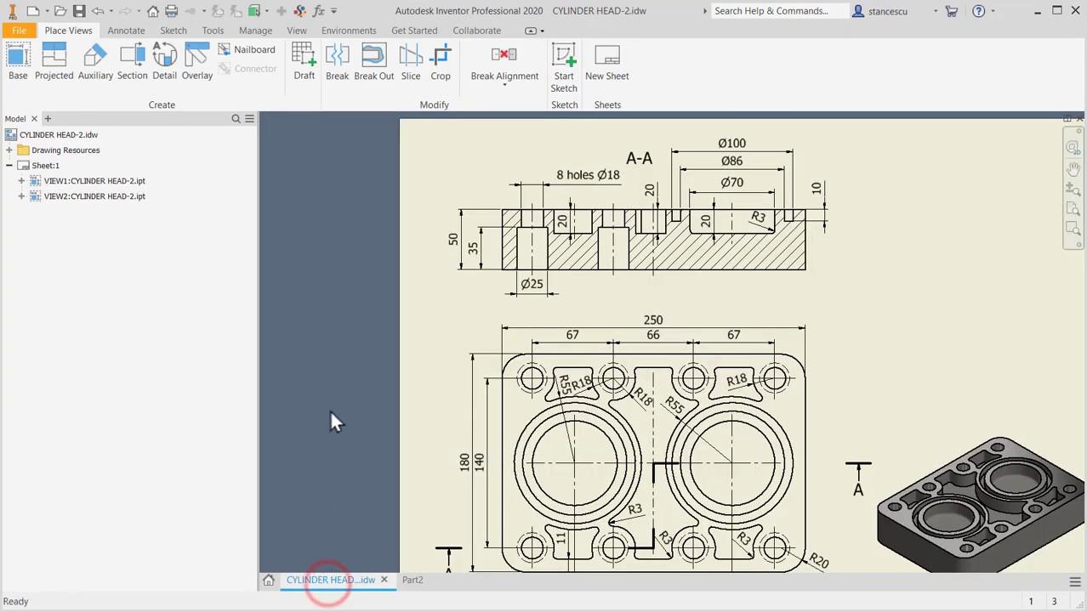
{"action": "middle_click_drag", "start_coordinate": [482, 438], "coordinate": [490, 386]}
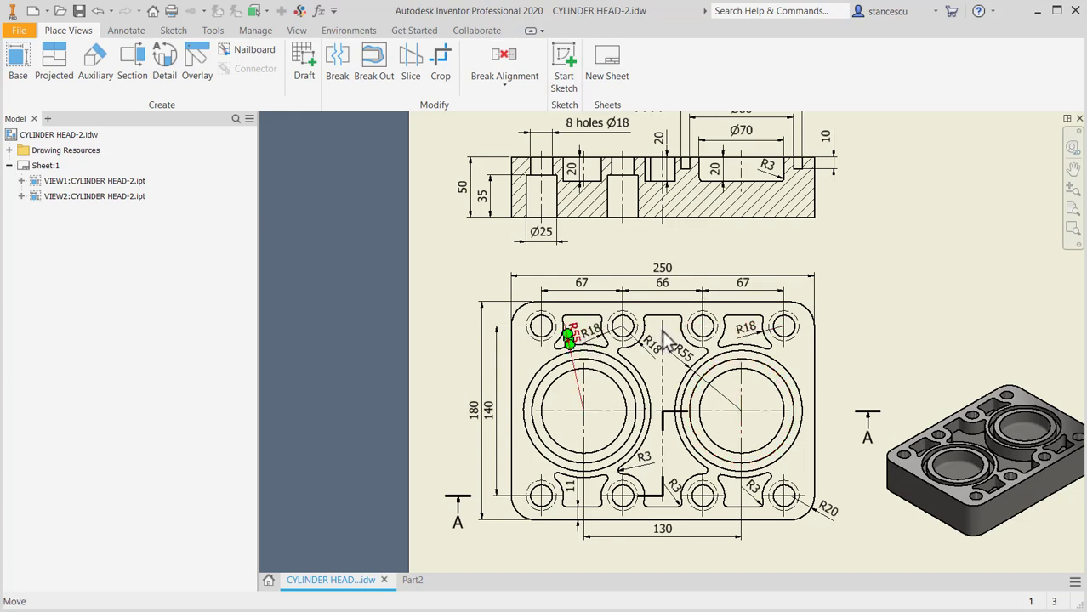
{"action": "left_click", "coordinate": [481, 436]}
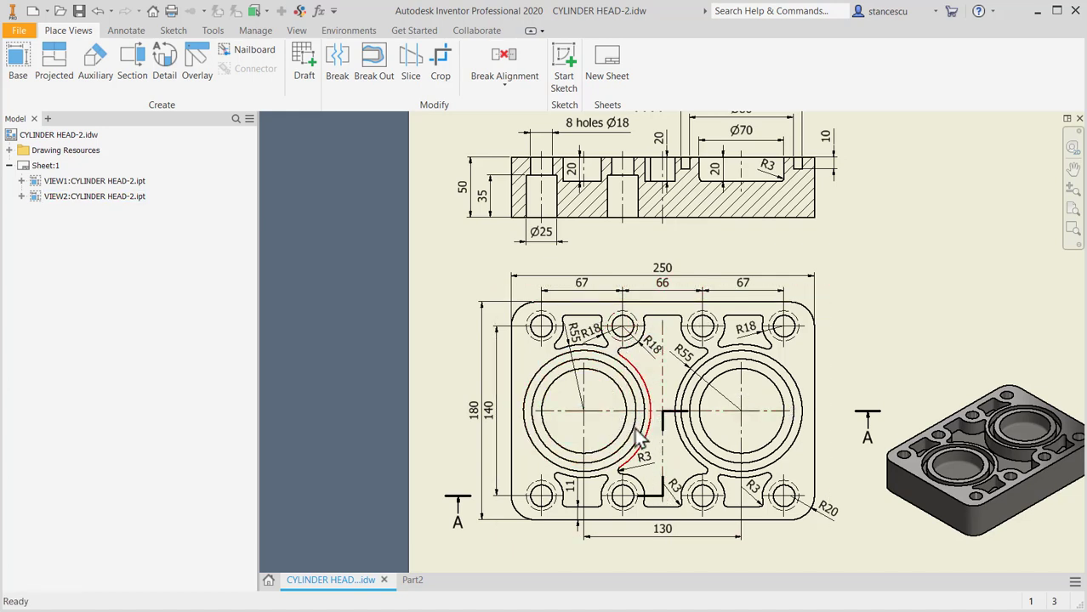
{"action": "left_click", "coordinate": [413, 582]}
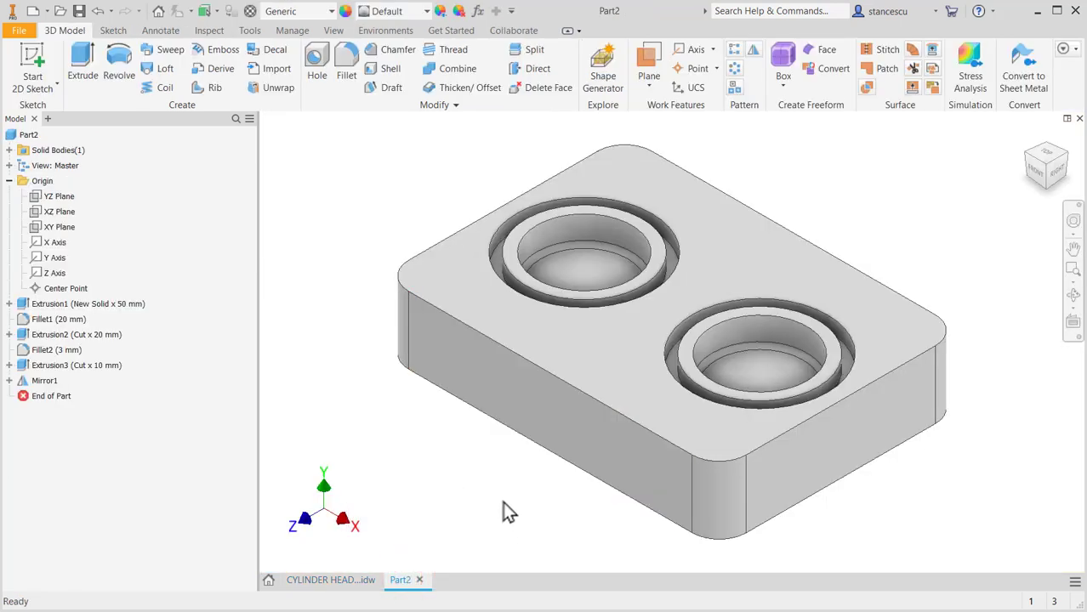
Start a sketch on the block's bottom face and draw a 67 × 140 mm two-corner rectangle.
{"action": "middle_click_drag", "start_coordinate": [503, 510], "coordinate": [503, 393], "text": "shift"}
{"action": "left_click", "coordinate": [632, 308]}
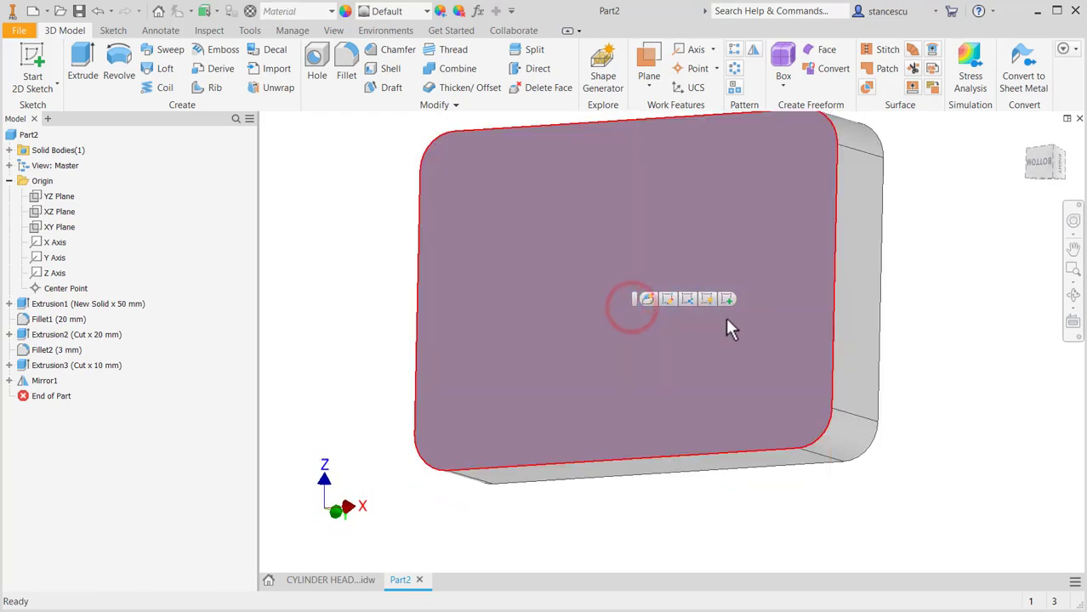
{"action": "left_click", "coordinate": [729, 297]}
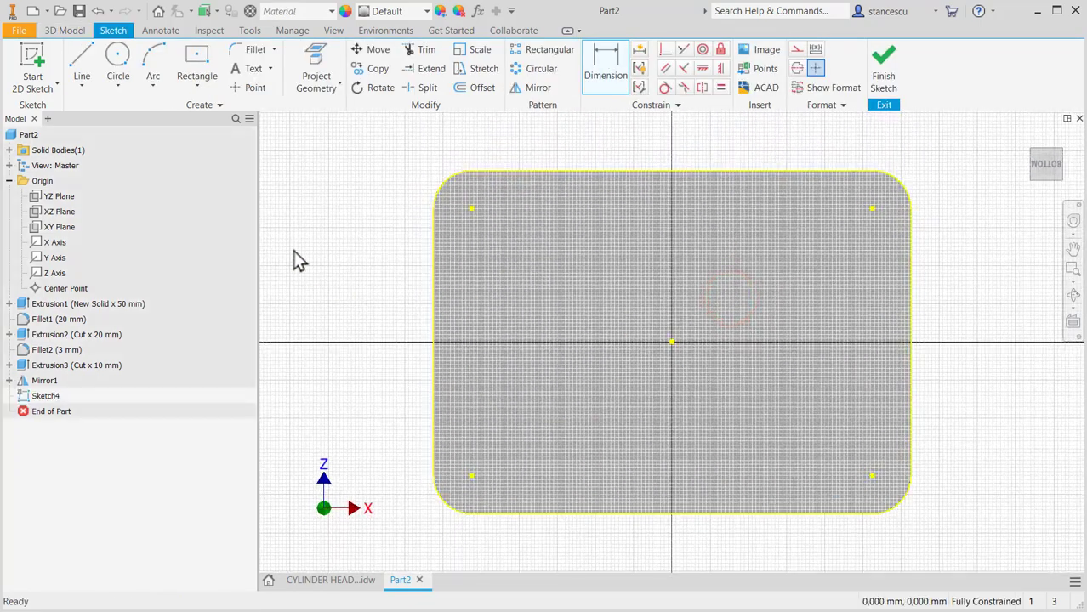
{"action": "left_click", "coordinate": [195, 91]}
{"action": "left_click", "coordinate": [211, 114]}
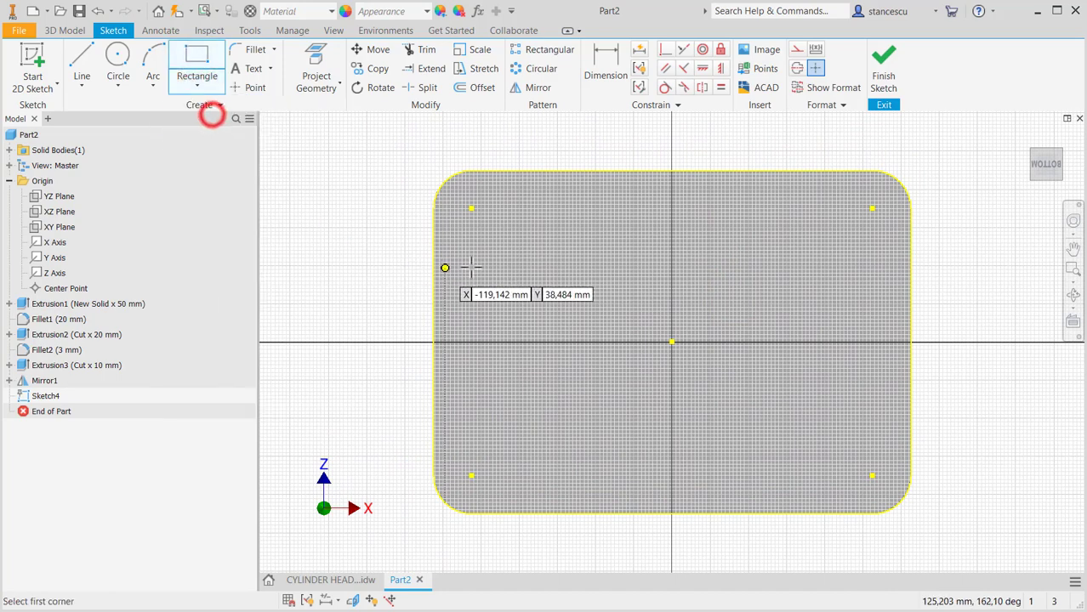
{"action": "left_click", "coordinate": [509, 227]}
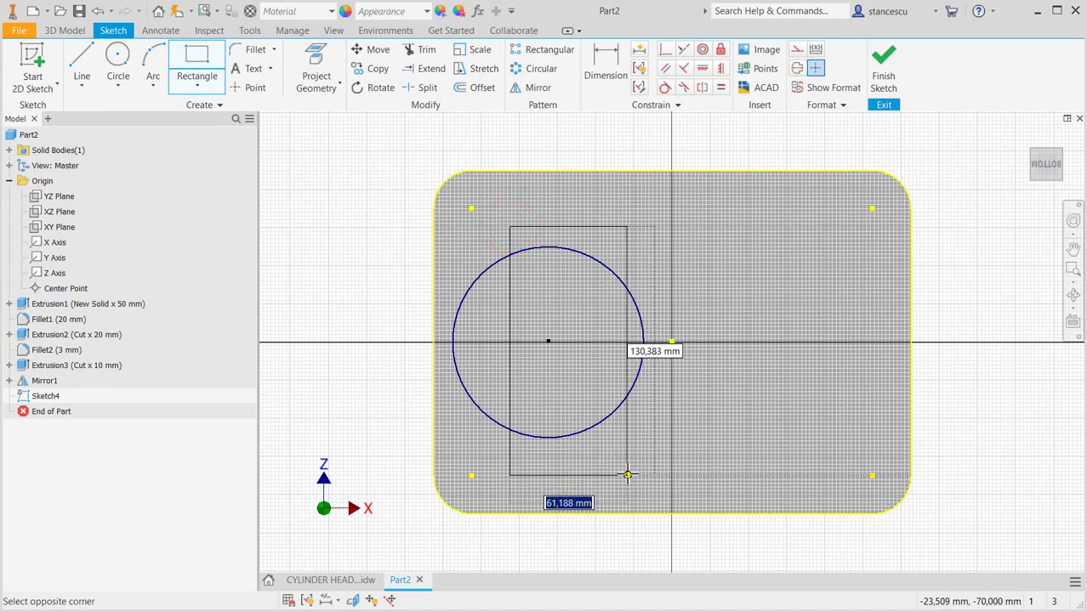
{"action": "type", "text": "67"}
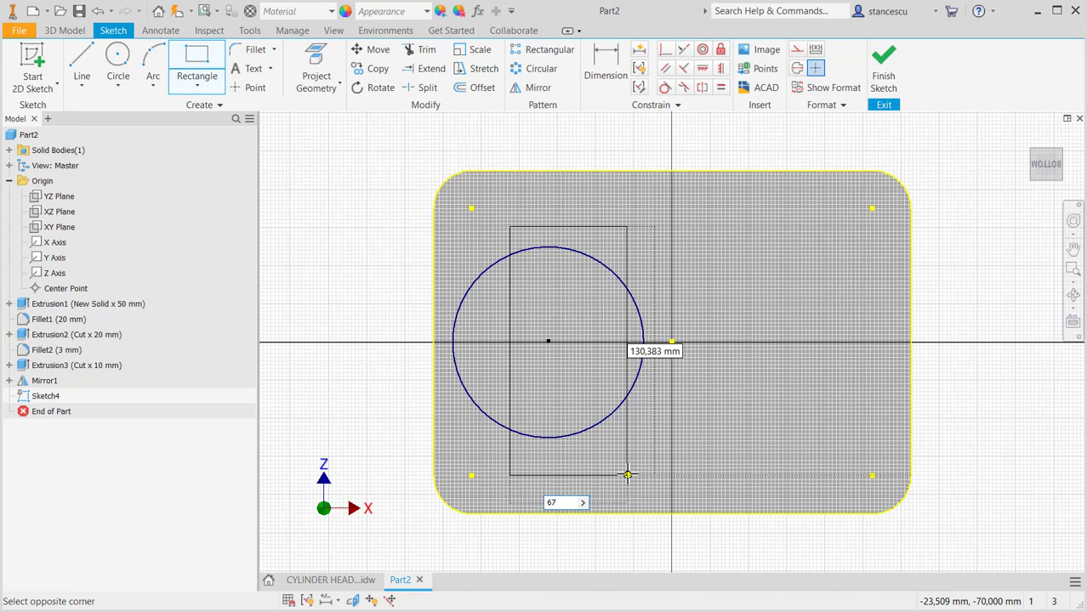
{"action": "key", "text": "Tab"}
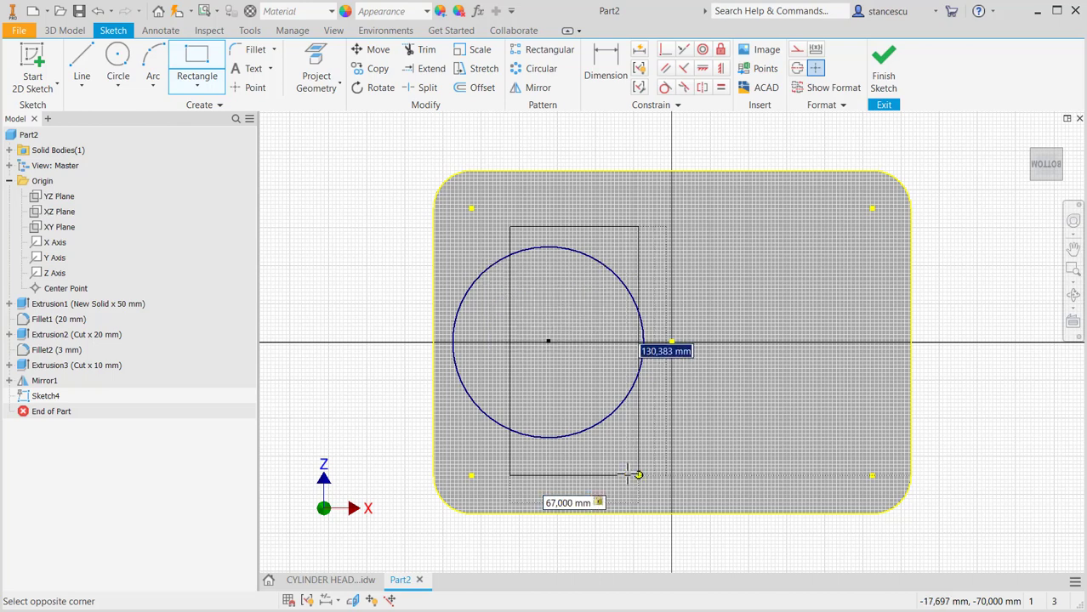
{"action": "type", "text": "14"}
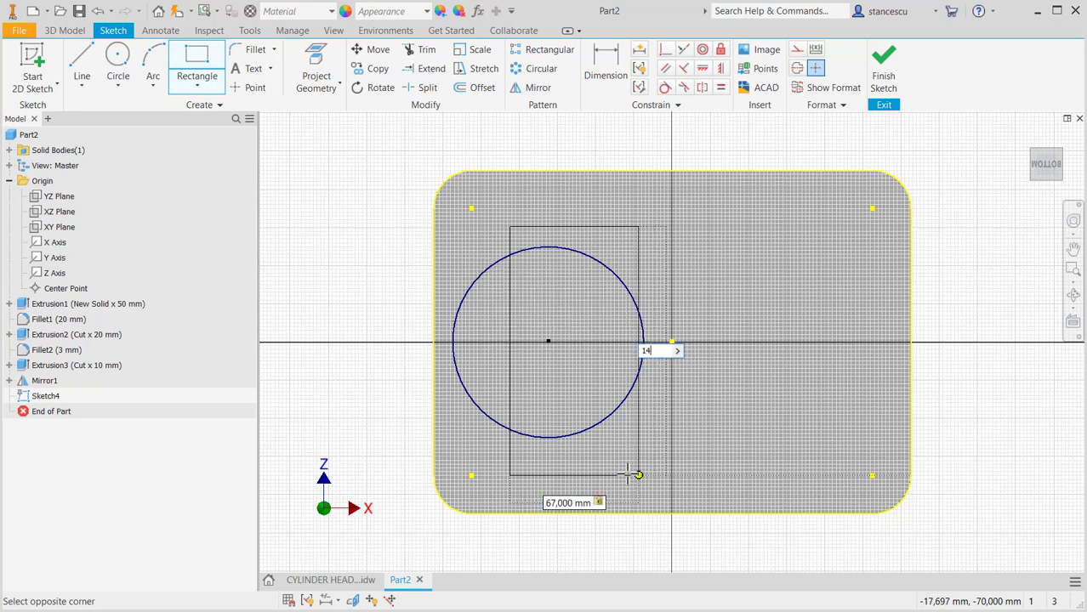
{"action": "type", "text": "0"}
{"action": "key", "text": "Return"}
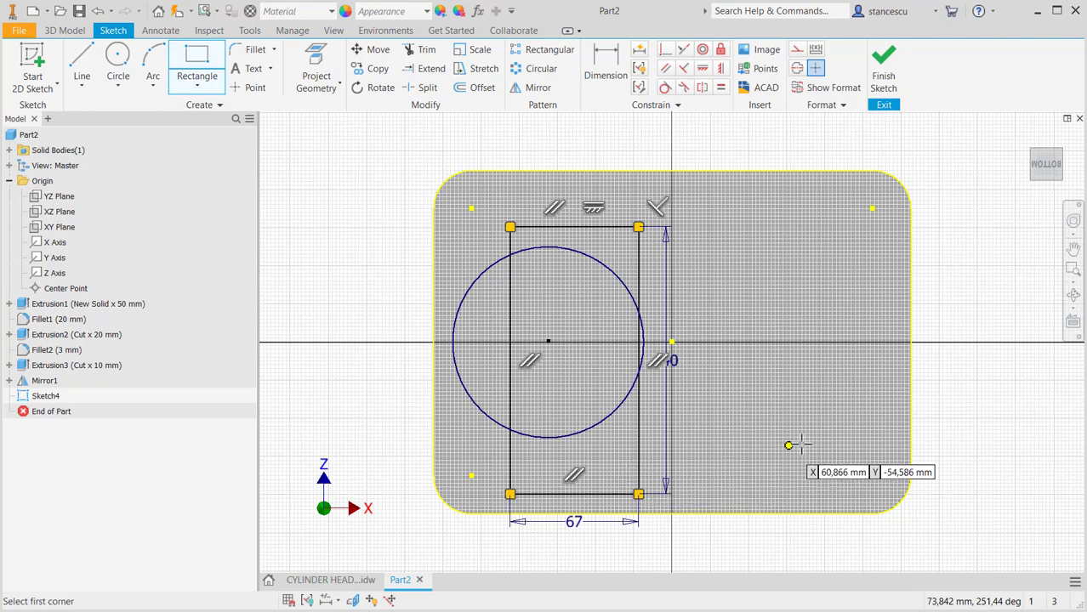
Align the rectangle's right-edge midpoint horizontally with the origin and dimension it 66/2 mm from the origin.
{"action": "left_click", "coordinate": [759, 389]}
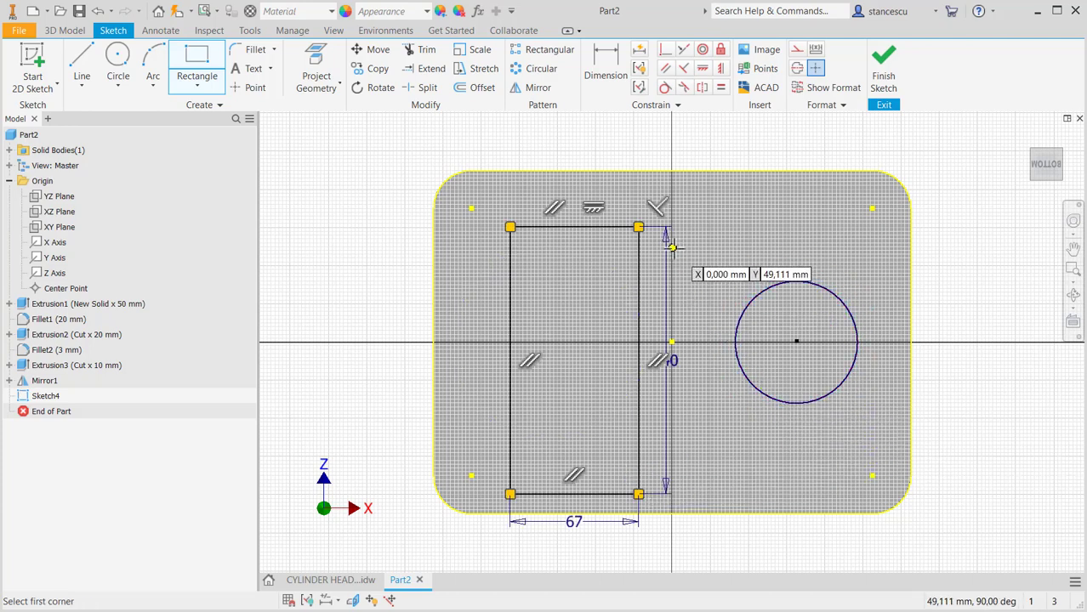
{"action": "left_click", "coordinate": [703, 68]}
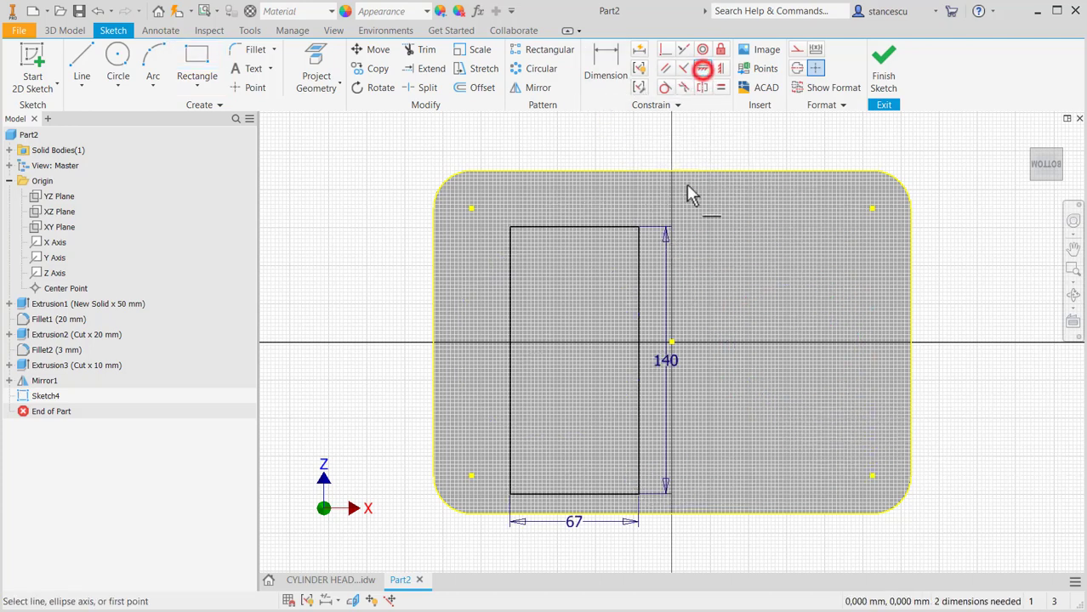
{"action": "left_click", "coordinate": [639, 361]}
{"action": "left_click", "coordinate": [671, 342]}
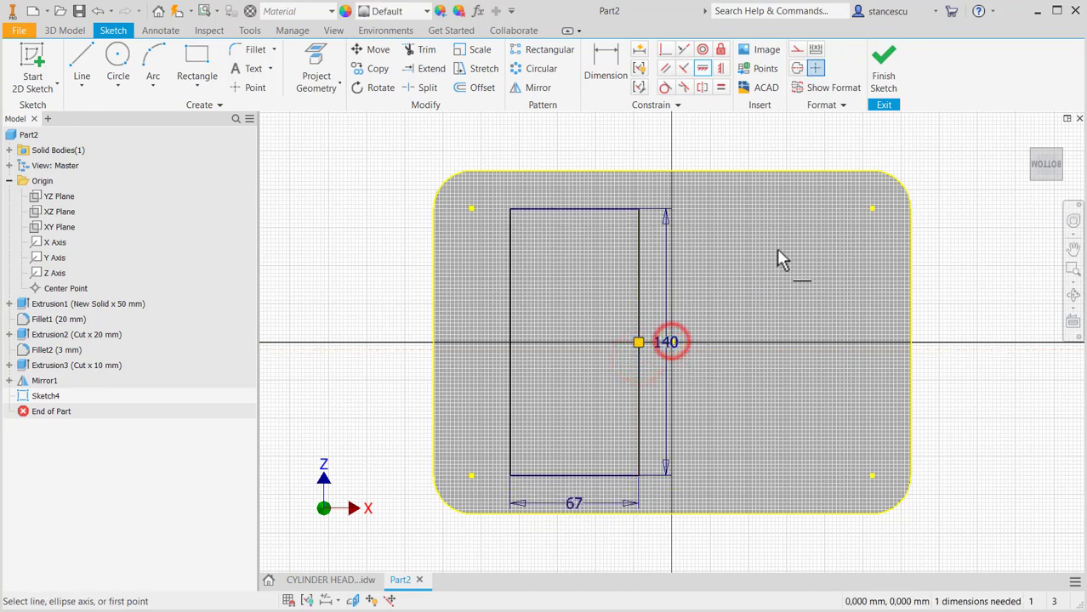
{"action": "left_click", "coordinate": [614, 70]}
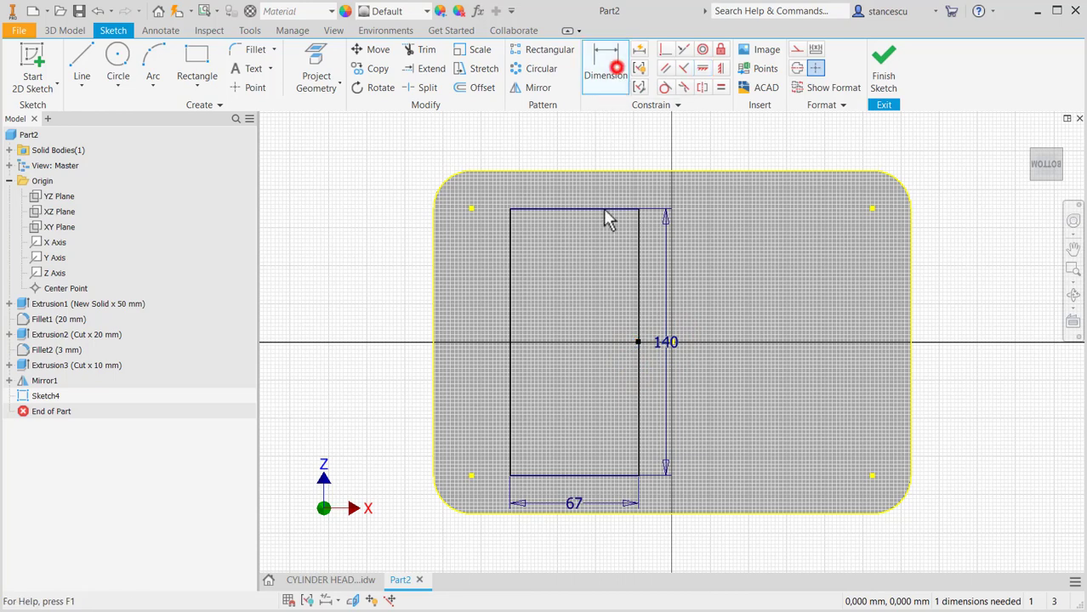
{"action": "left_click", "coordinate": [671, 342]}
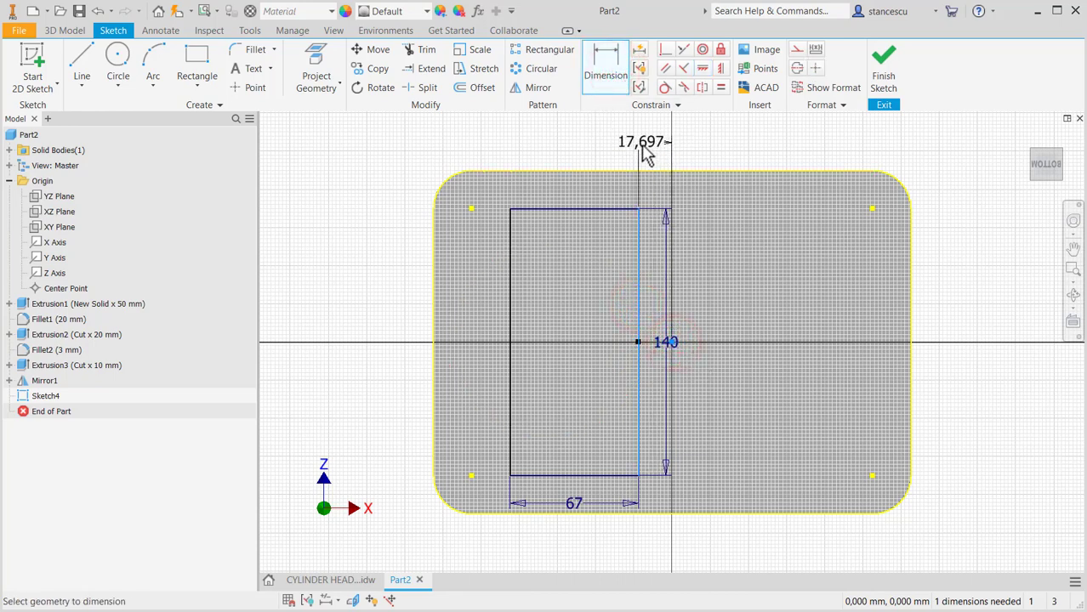
{"action": "left_click", "coordinate": [644, 153]}
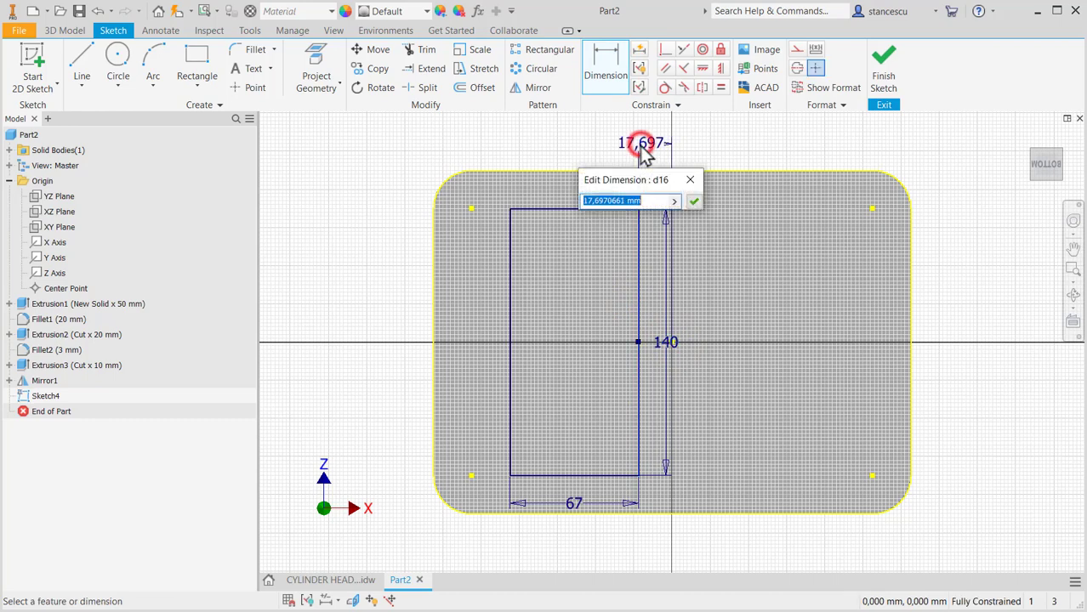
{"action": "type", "text": "66"}
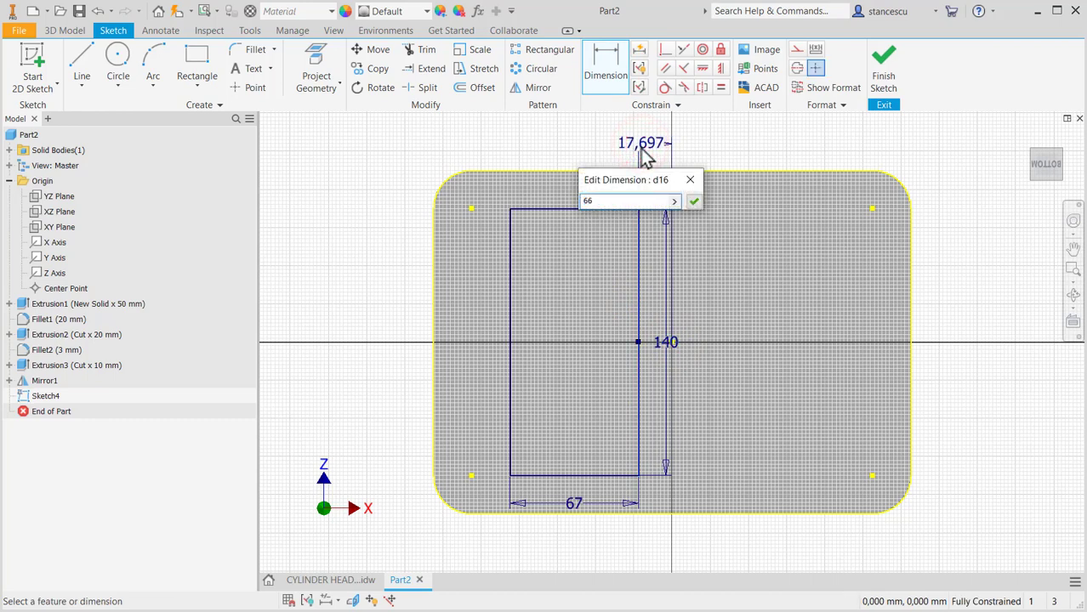
{"action": "type", "text": "/2"}
{"action": "key", "text": "Return"}
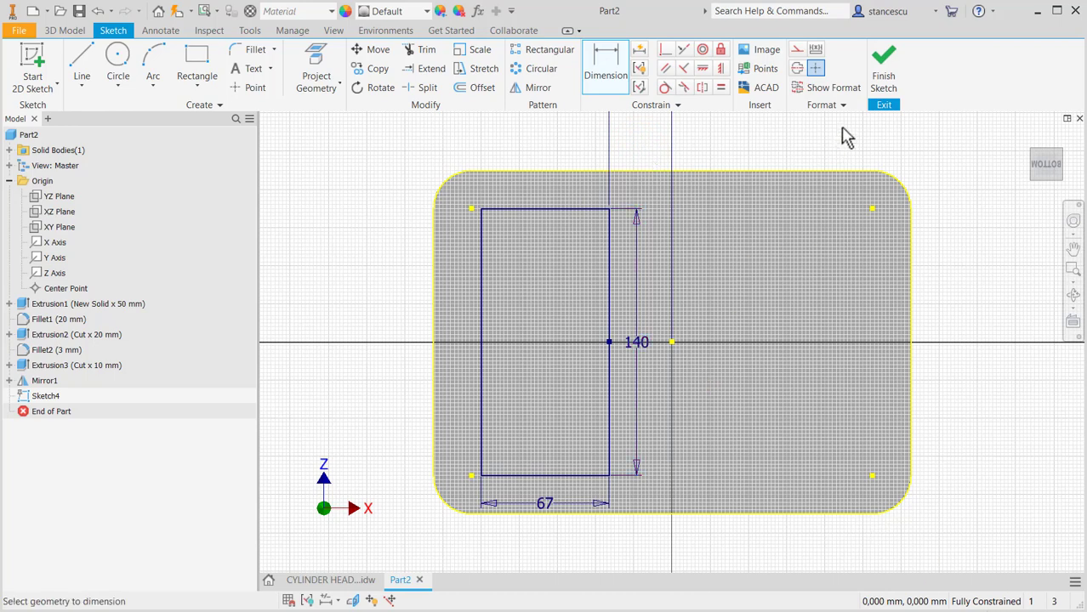
Place sketch points at the rectangle's four corners, finish the sketch, and view the CYLINDER HEAD-2 drawing.
{"action": "left_click", "coordinate": [254, 89]}
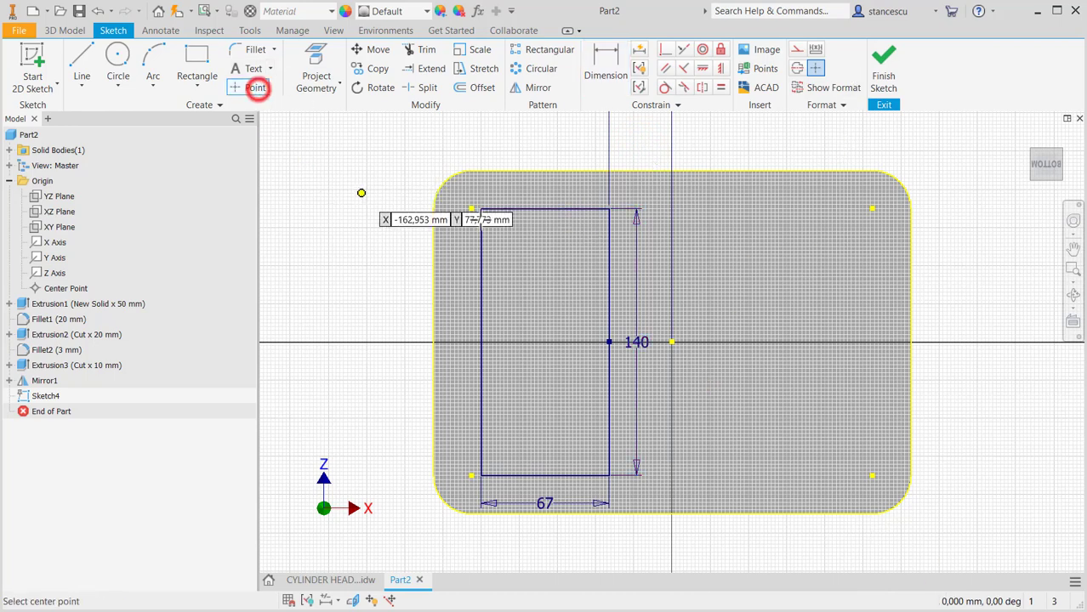
{"action": "left_click", "coordinate": [482, 209]}
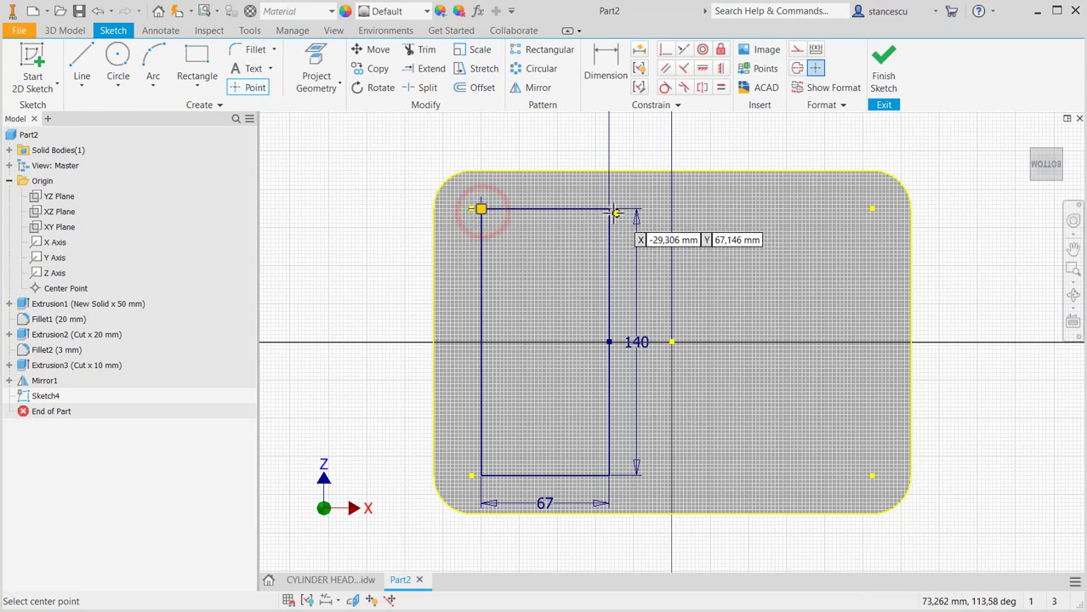
{"action": "left_click", "coordinate": [609, 209]}
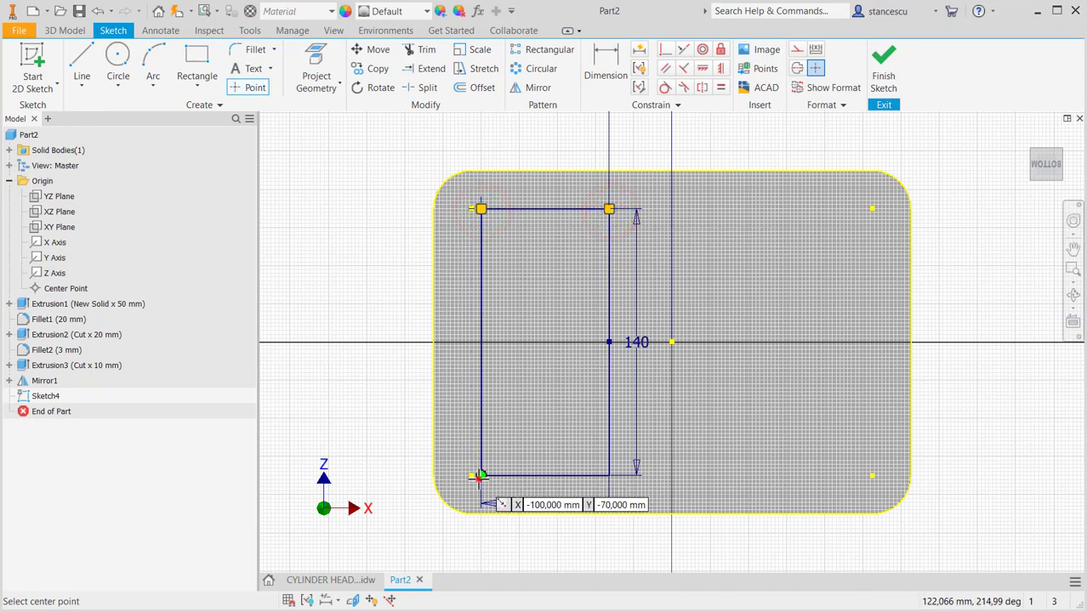
{"action": "left_click", "coordinate": [480, 476]}
{"action": "left_click", "coordinate": [608, 477]}
{"action": "left_click", "coordinate": [882, 61]}
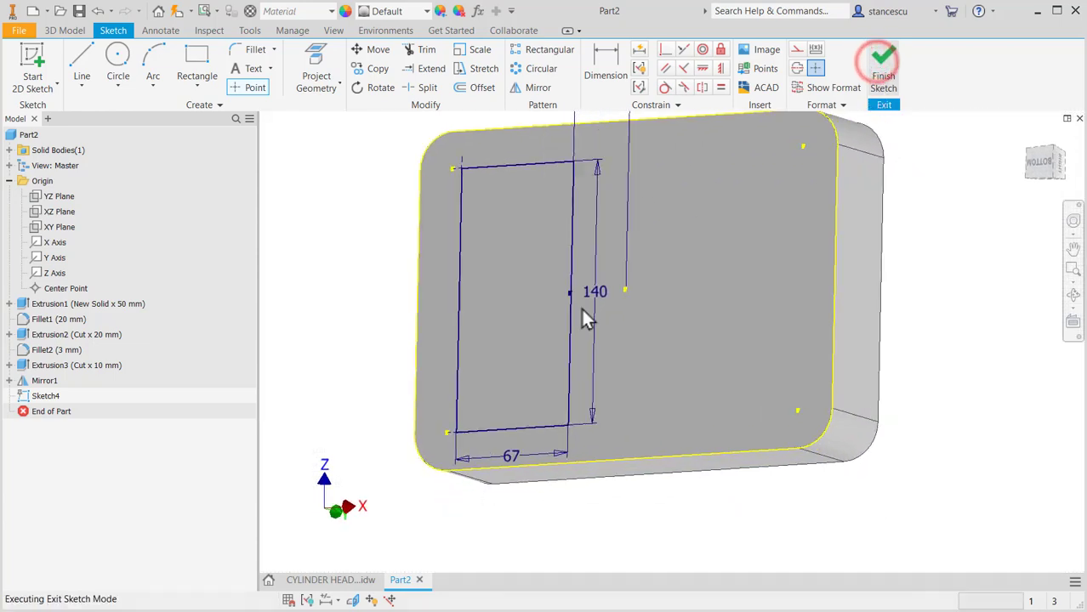
{"action": "left_click", "coordinate": [326, 580]}
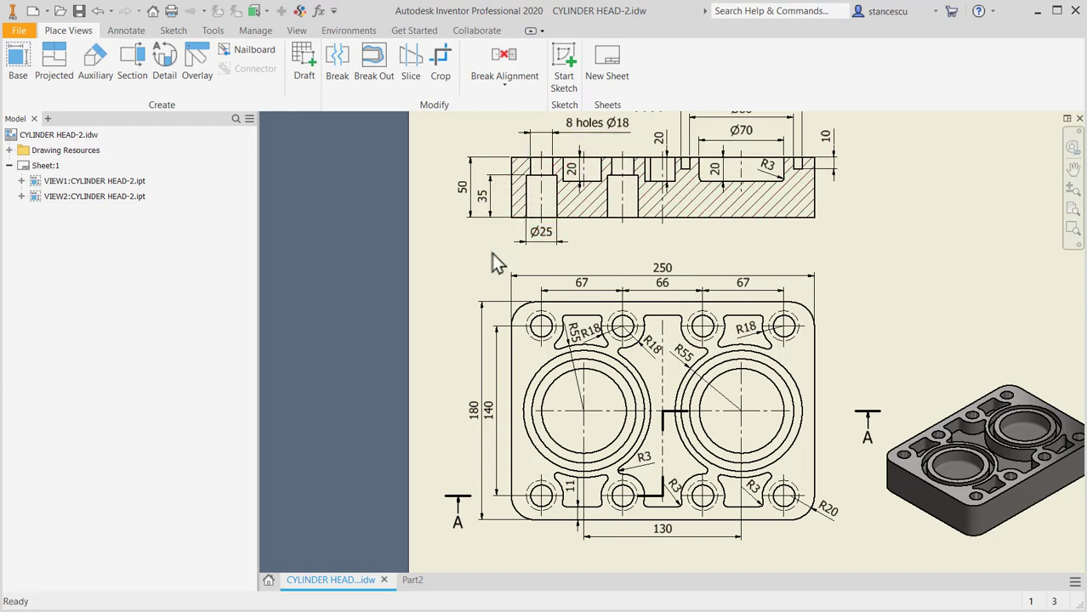
Set up a counterbored Hole at the four points: 18 mm diameter, 25 mm counterbore, 35 mm deep.
{"action": "left_click", "coordinate": [411, 581]}
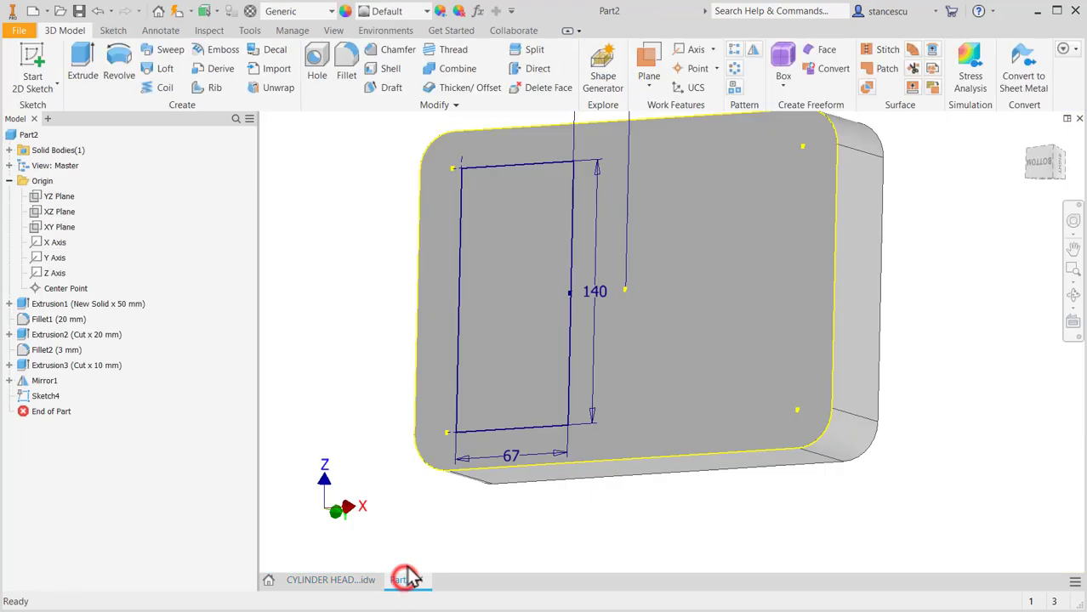
{"action": "left_click", "coordinate": [318, 62]}
{"action": "middle_click_drag", "start_coordinate": [694, 282], "coordinate": [793, 319]}
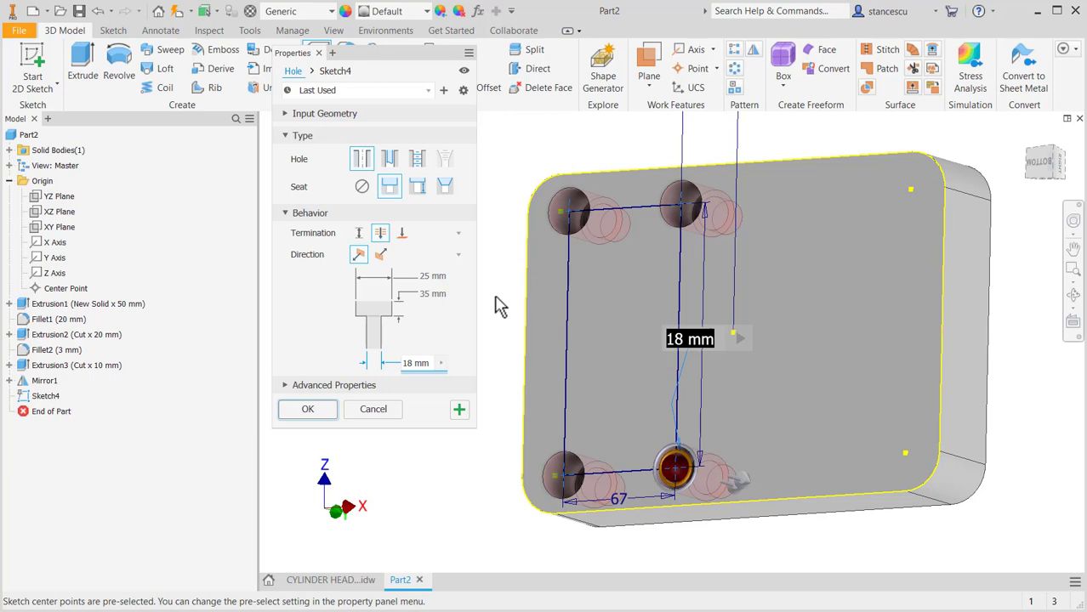
{"action": "type", "text": "18"}
{"action": "key", "text": "Return"}
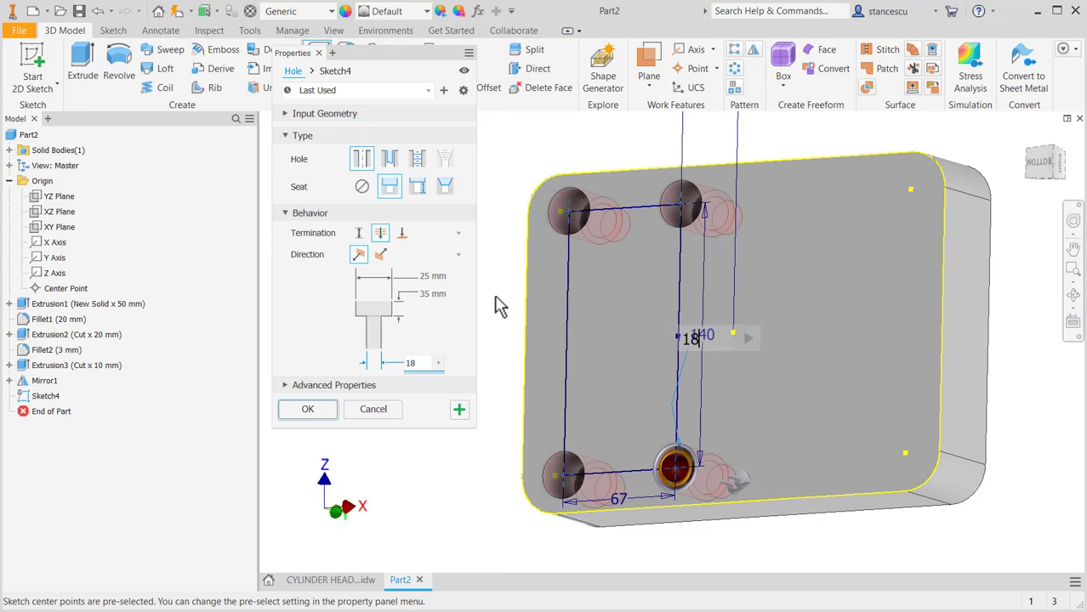
{"action": "type", "text": "8"}
{"action": "key", "text": "Tab"}
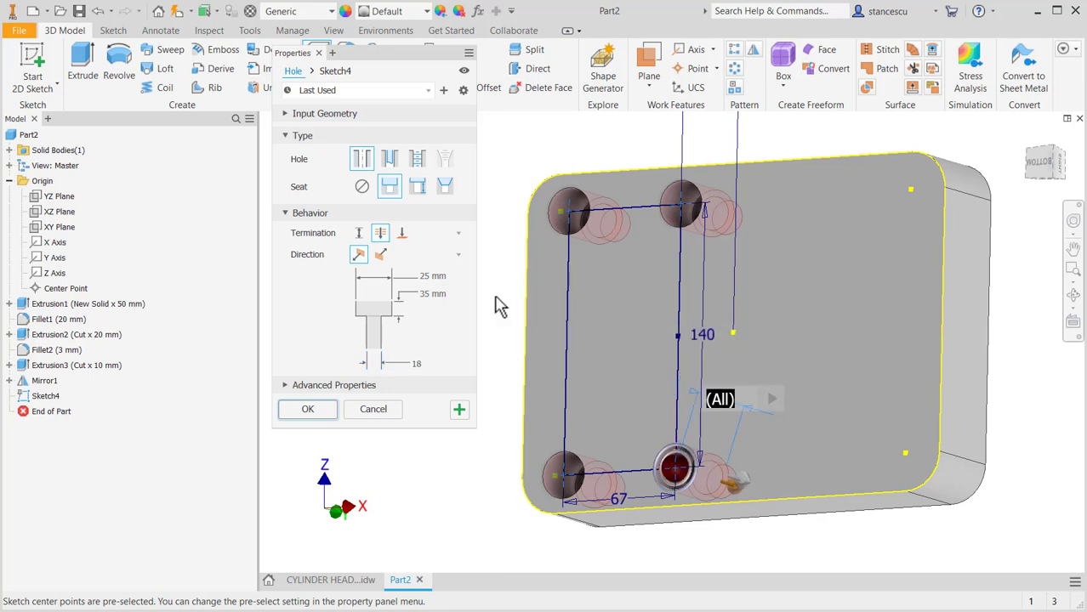
{"action": "key", "text": "Tab"}
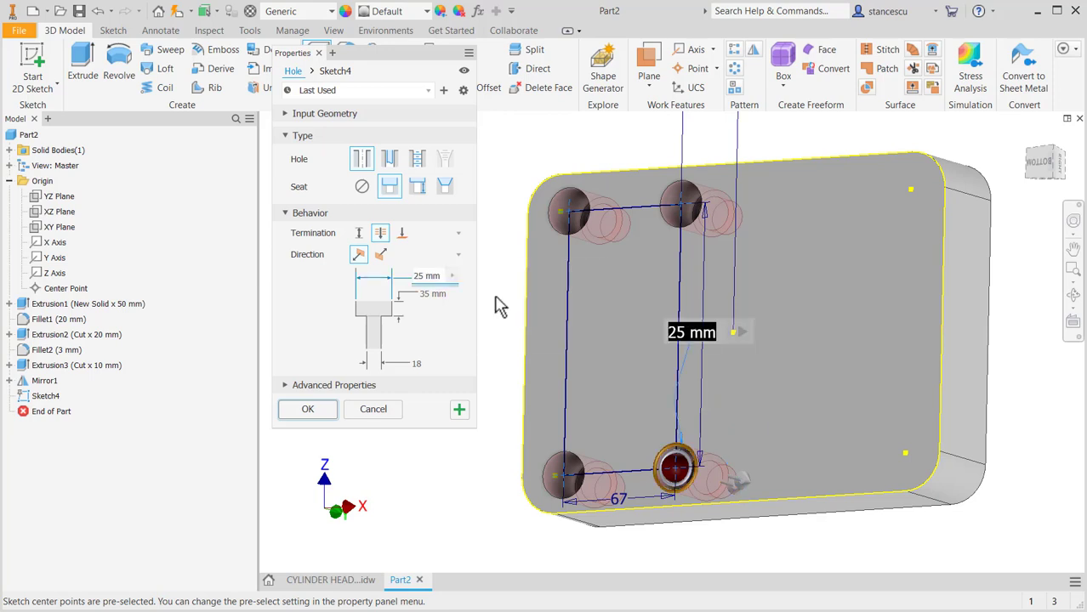
{"action": "type", "text": "2"}
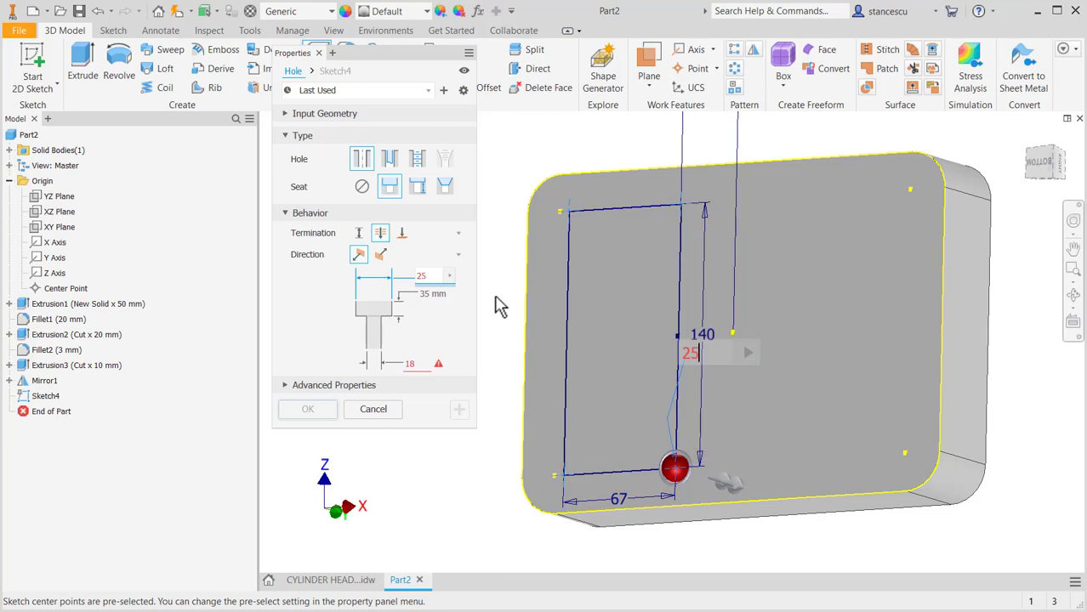
{"action": "type", "text": "5"}
{"action": "key", "text": "Tab"}
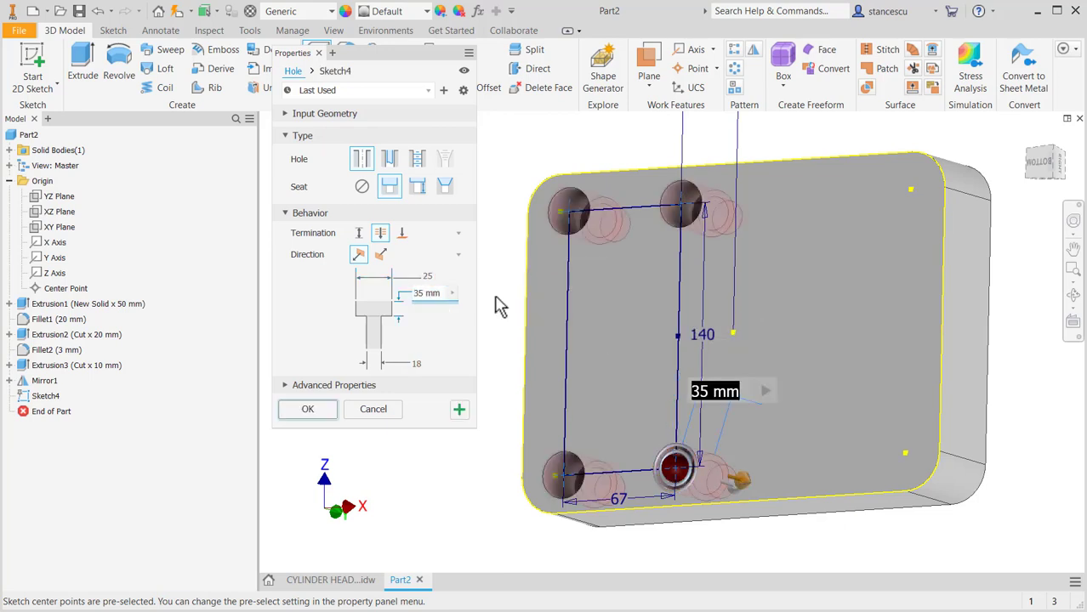
{"action": "type", "text": "35"}
{"action": "key", "text": "Tab"}
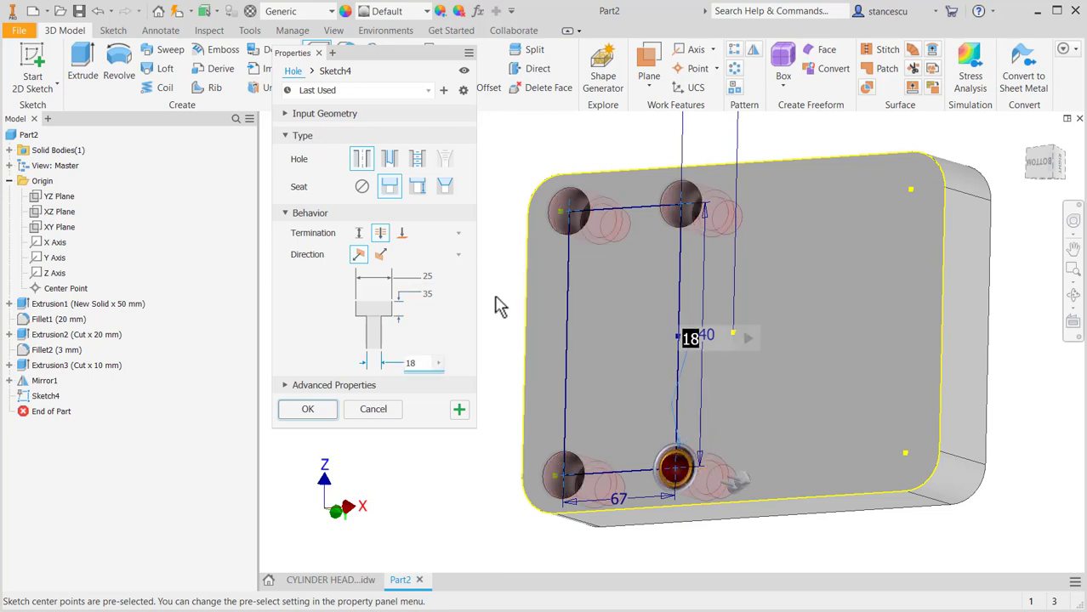
Create the four counterbored holes and orbit briefly to inspect them.
{"action": "left_click", "coordinate": [307, 412]}
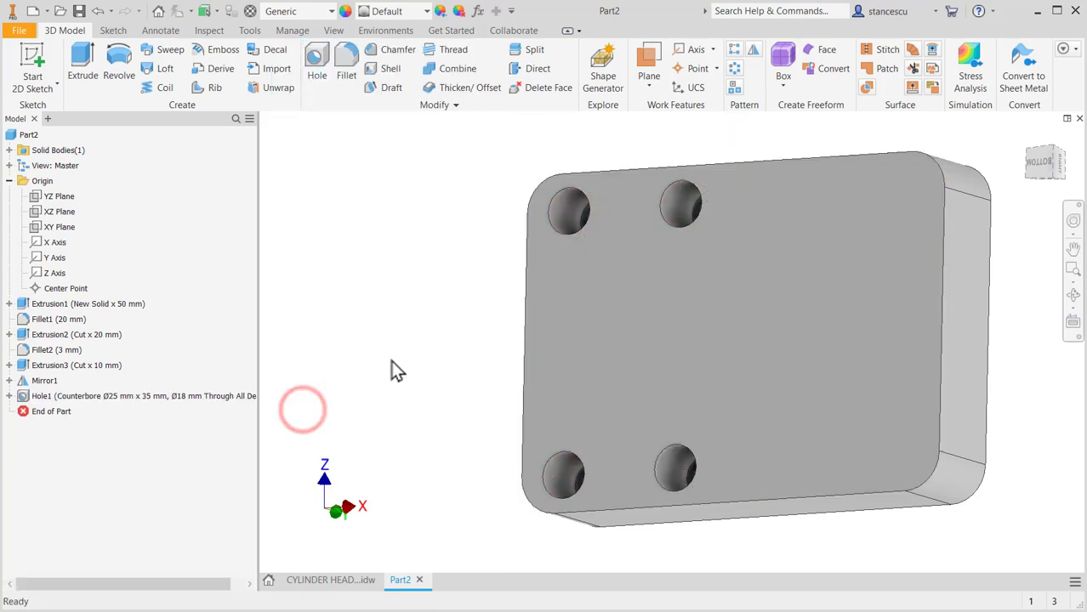
{"action": "mouse_move", "coordinate": [427, 365]}
{"action": "left_mouse_down"}
{"action": "mouse_move", "coordinate": [472, 342]}
{"action": "mouse_move", "coordinate": [466, 323]}
{"action": "mouse_move", "coordinate": [437, 356]}
{"action": "mouse_move", "coordinate": [410, 282]}
{"action": "mouse_move", "coordinate": [401, 355]}
{"action": "mouse_move", "coordinate": [420, 358]}
{"action": "left_mouse_up"}
{"action": "key", "text": "Escape"}
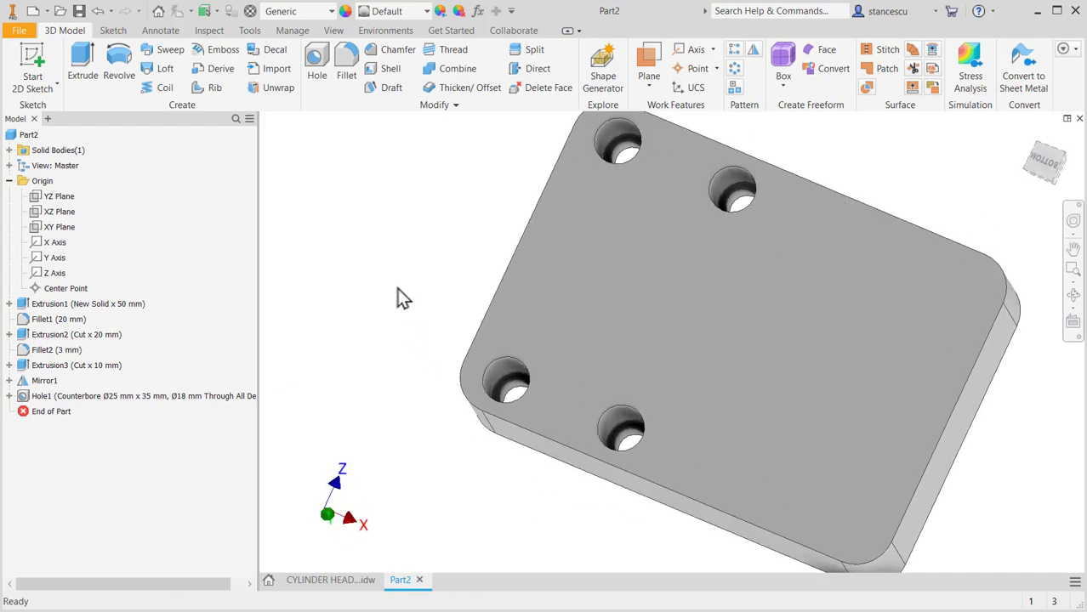
Mirror Hole1 about the YZ Plane.
{"action": "left_click", "coordinate": [753, 49]}
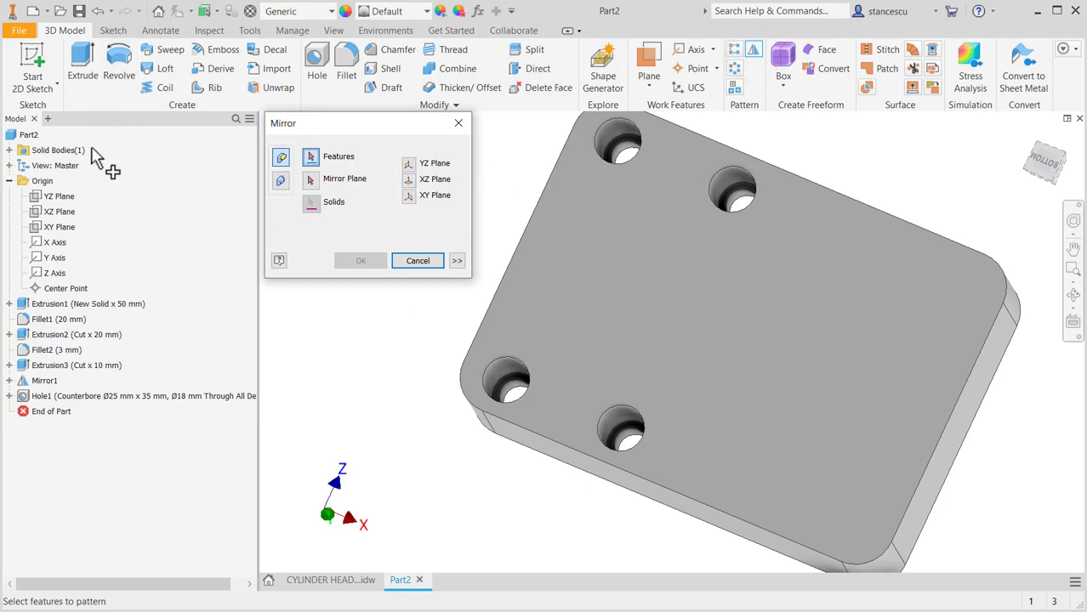
{"action": "left_click", "coordinate": [50, 396]}
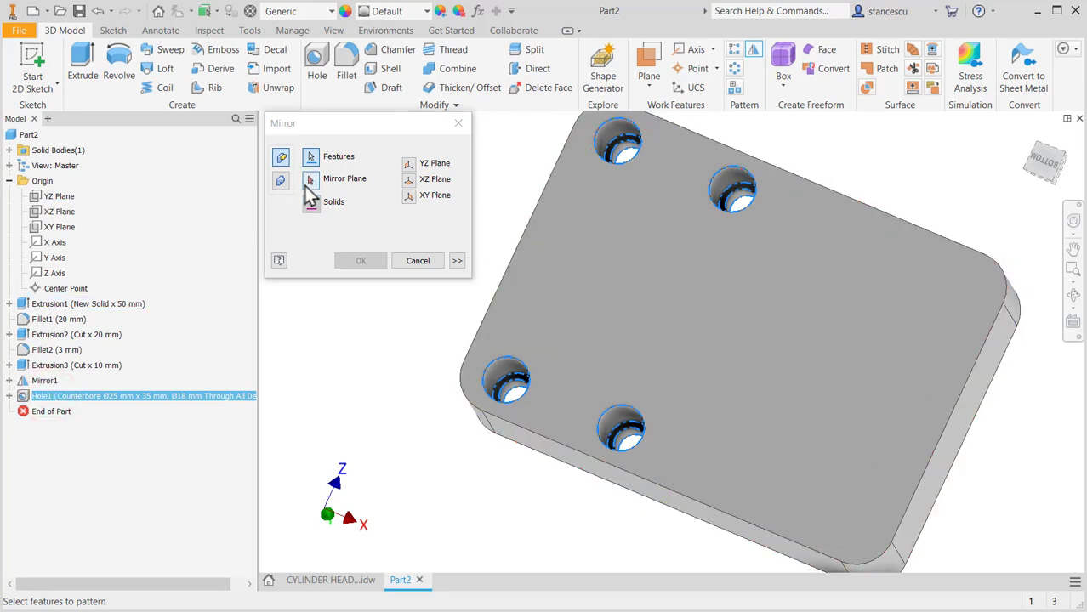
{"action": "left_click", "coordinate": [310, 179]}
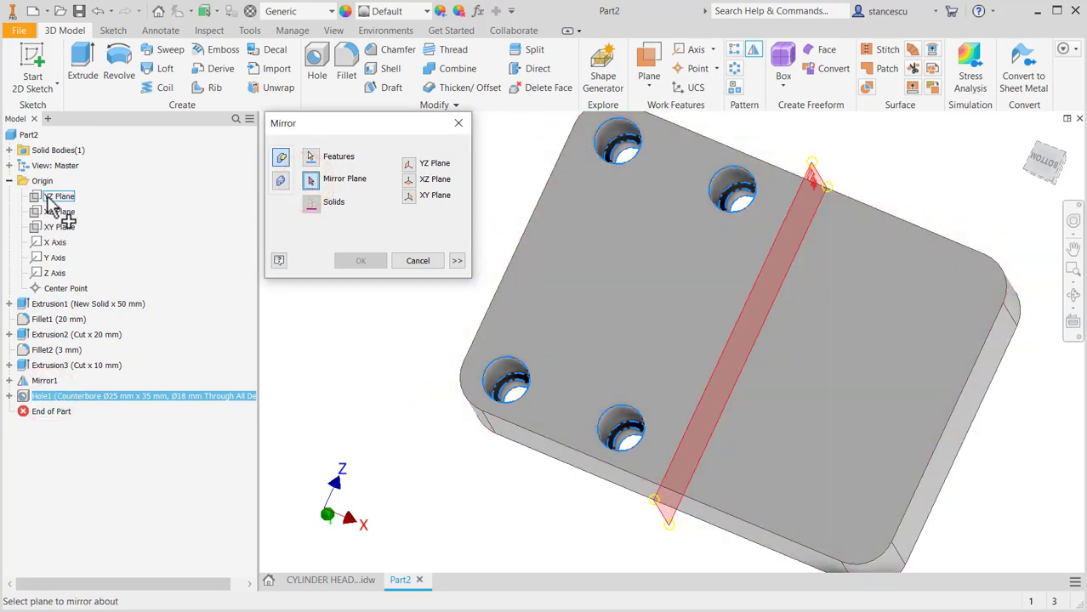
{"action": "left_click", "coordinate": [51, 196]}
{"action": "left_click", "coordinate": [375, 261]}
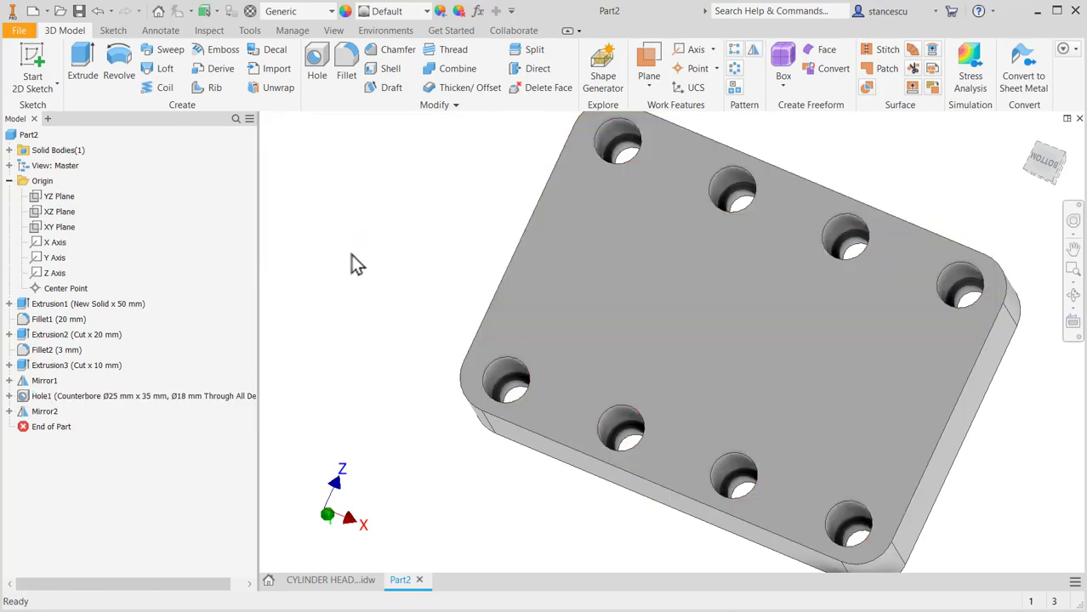
Return to the home view and start a new sketch on the block's top face.
{"action": "key", "text": "F6"}
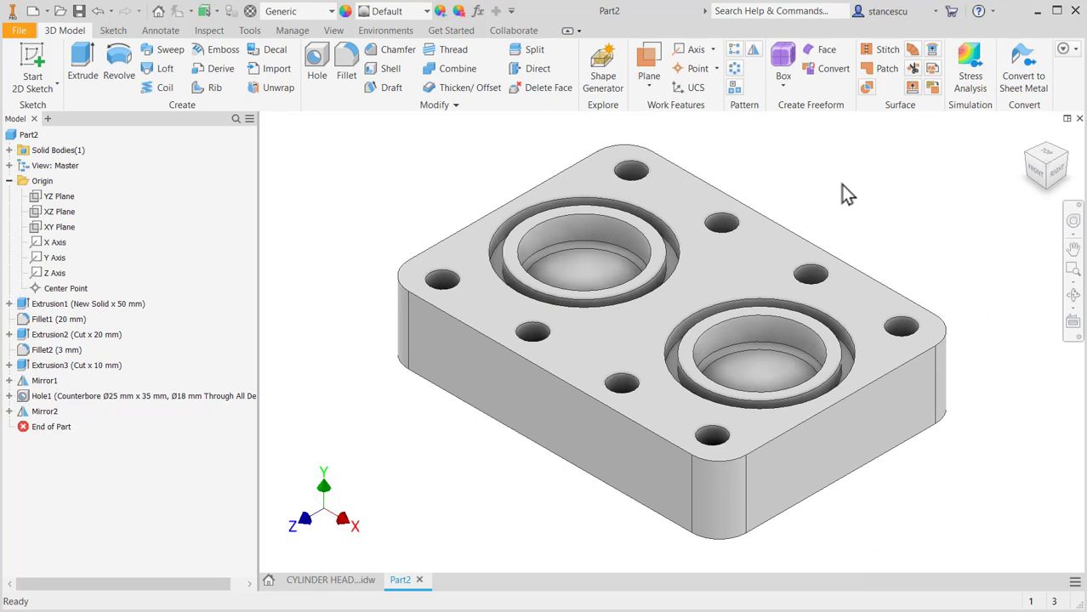
{"action": "left_click", "coordinate": [735, 268]}
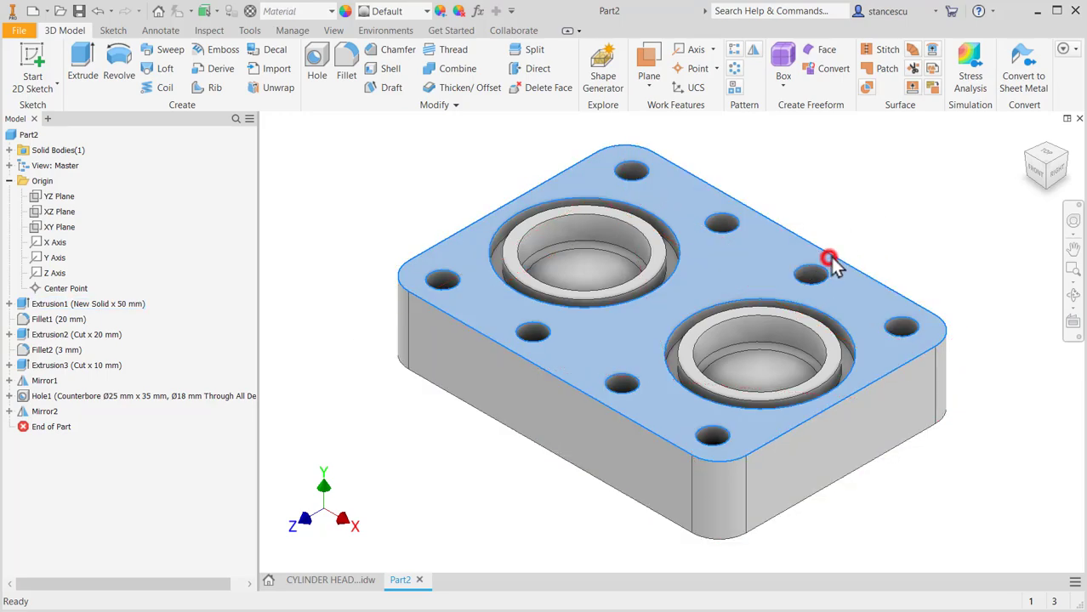
{"action": "left_click", "coordinate": [829, 260]}
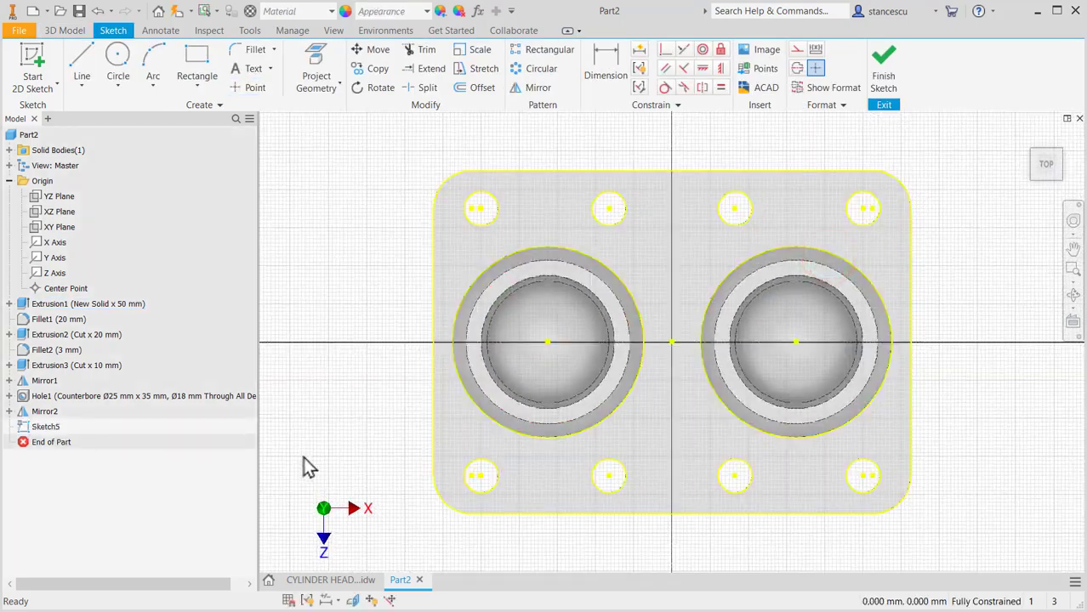
Switch to the CYLINDER HEAD-2 drawing and zoom and pan to its top-view R18, R55, R3 dimensions.
{"action": "left_click", "coordinate": [317, 581]}
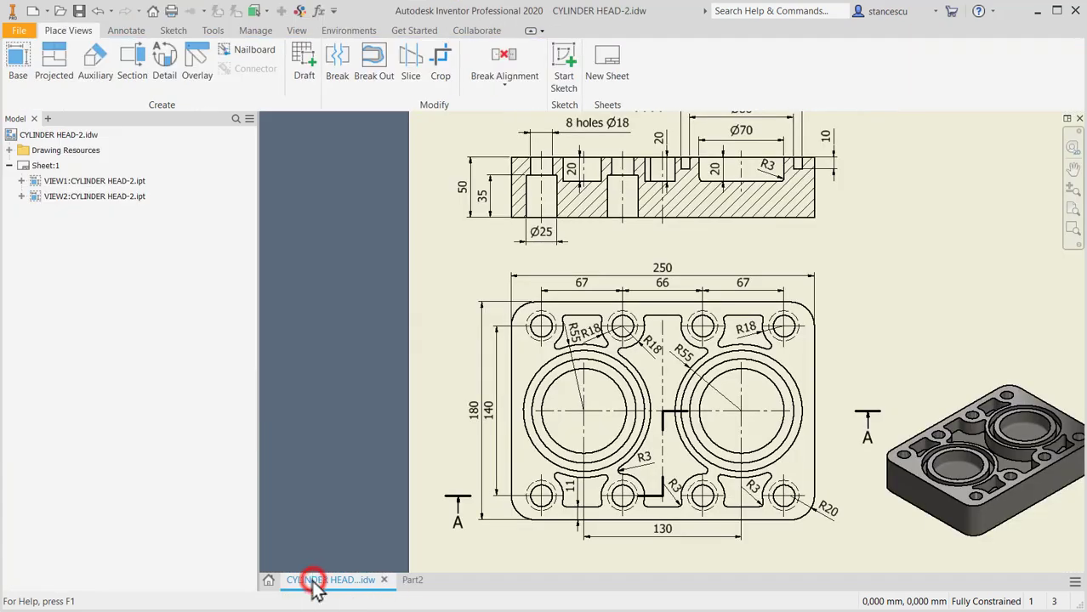
{"action": "scroll", "coordinate": [587, 385], "scroll_direction": "up", "scroll_amount": 5}
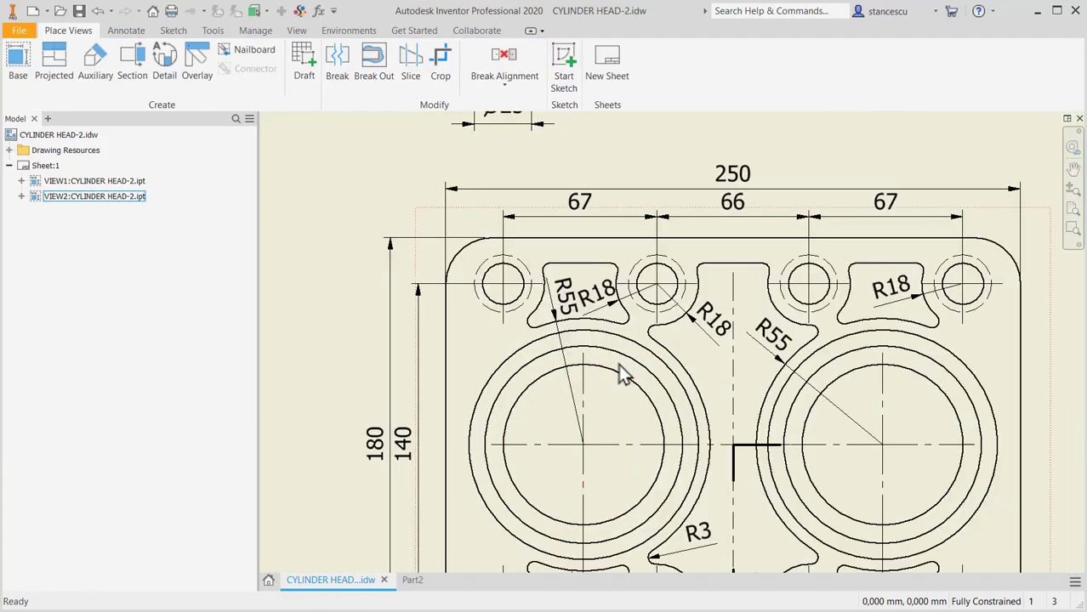
{"action": "middle_click_drag", "start_coordinate": [623, 372], "coordinate": [619, 258]}
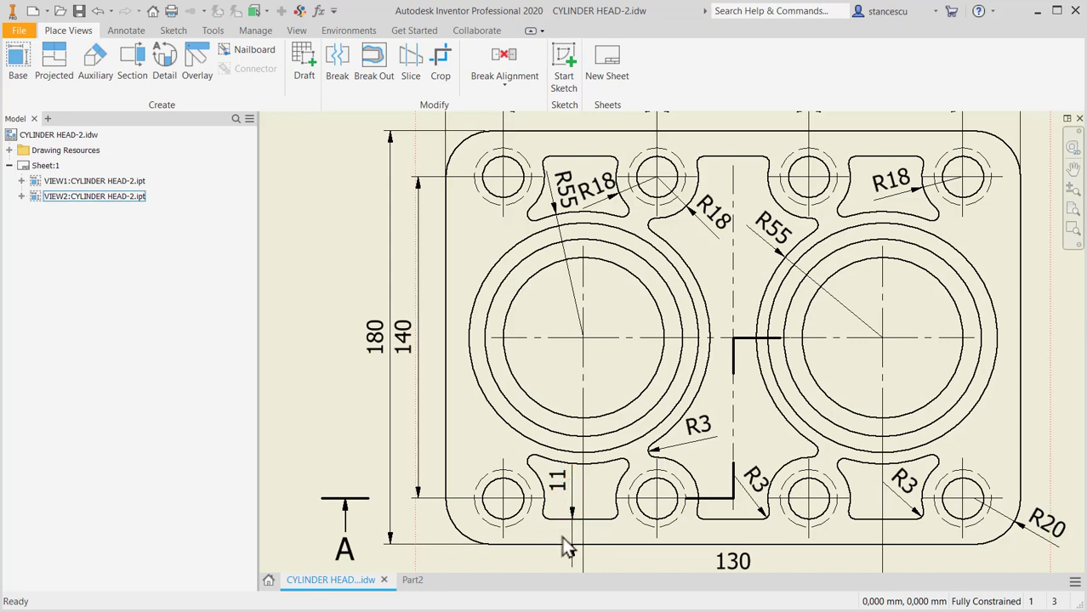
Draw R18 radius circles on the two left-hand top bolt holes and constrain them equal.
{"action": "left_click", "coordinate": [411, 581]}
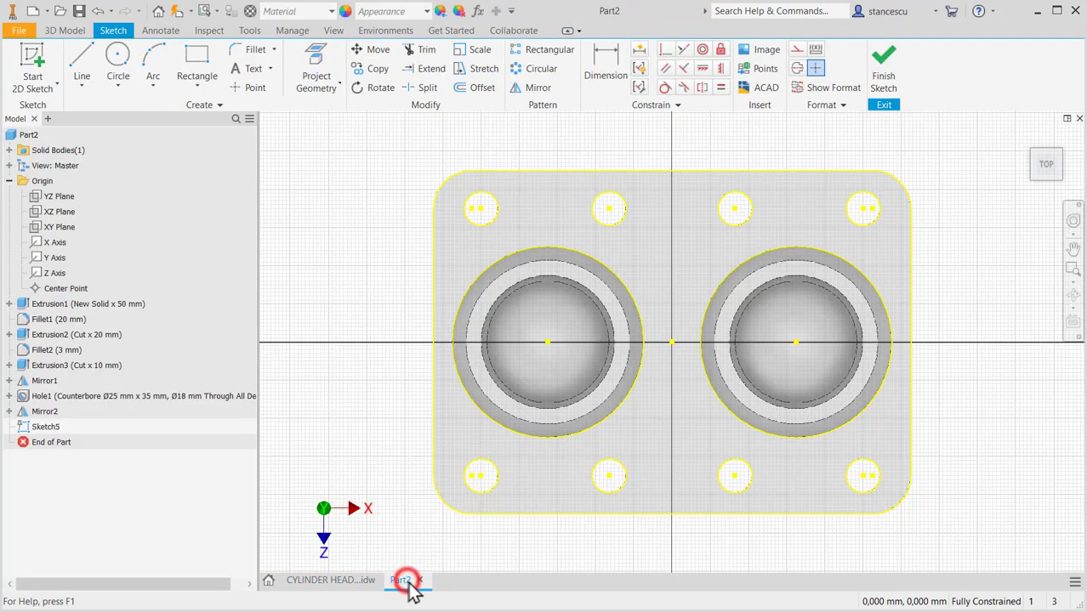
{"action": "left_click", "coordinate": [123, 73]}
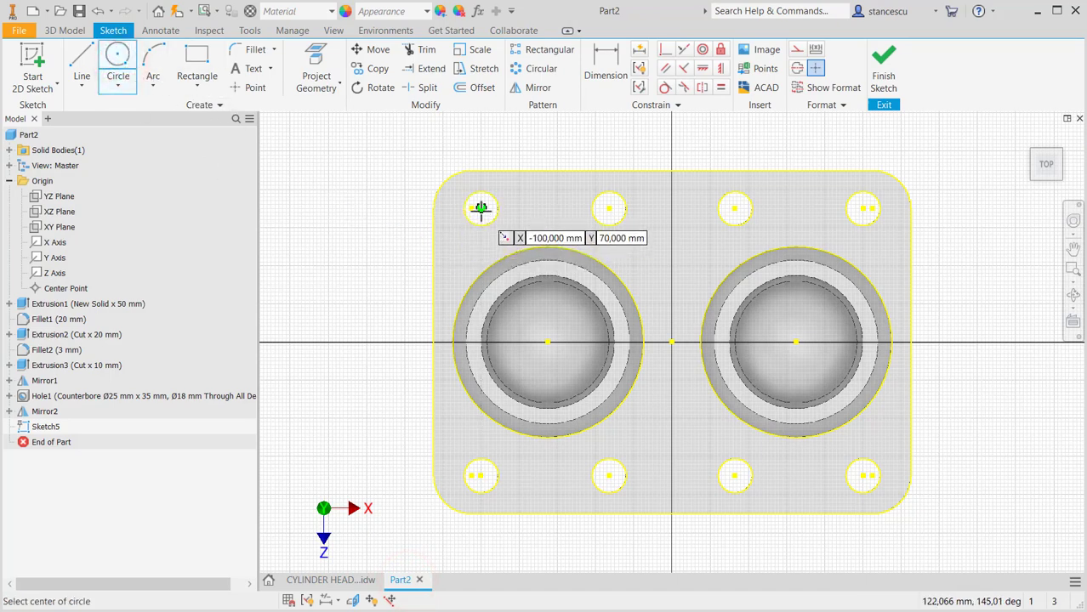
{"action": "left_click", "coordinate": [480, 208]}
{"action": "right_click", "coordinate": [525, 227]}
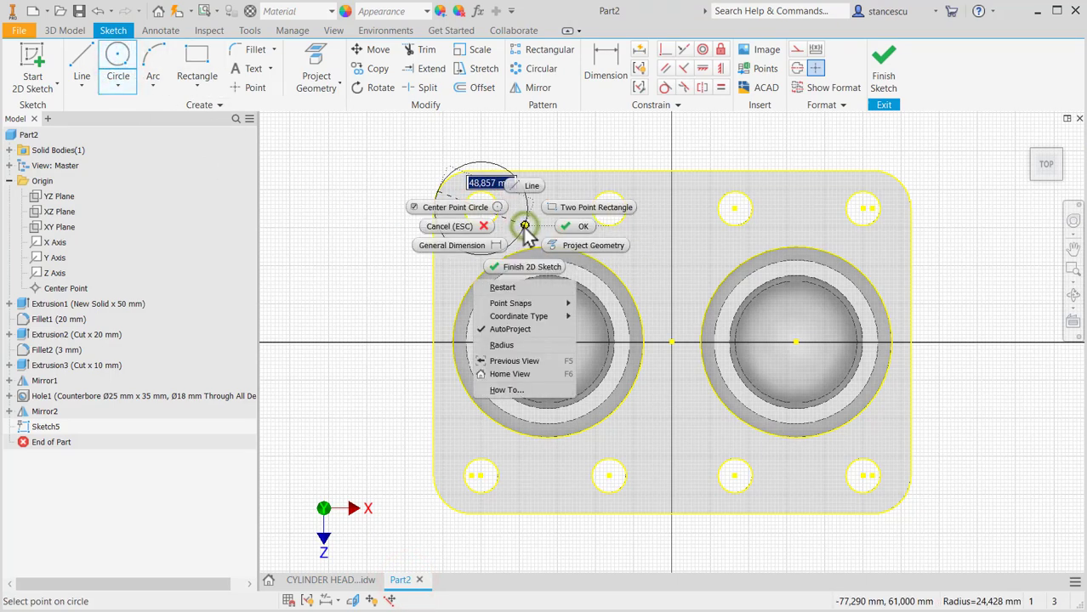
{"action": "left_click", "coordinate": [502, 345]}
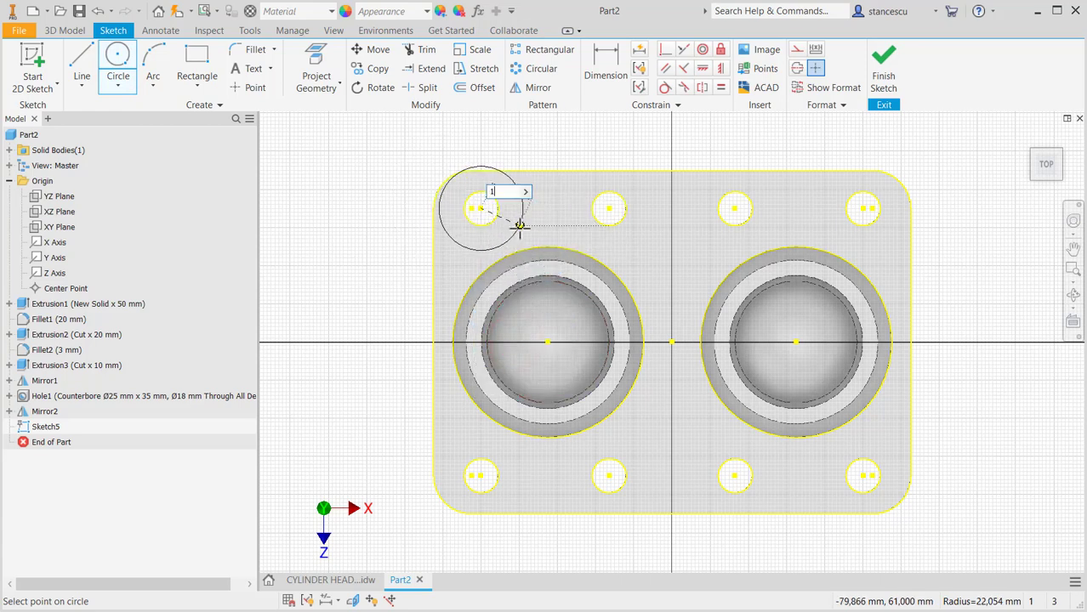
{"action": "key", "text": "Return"}
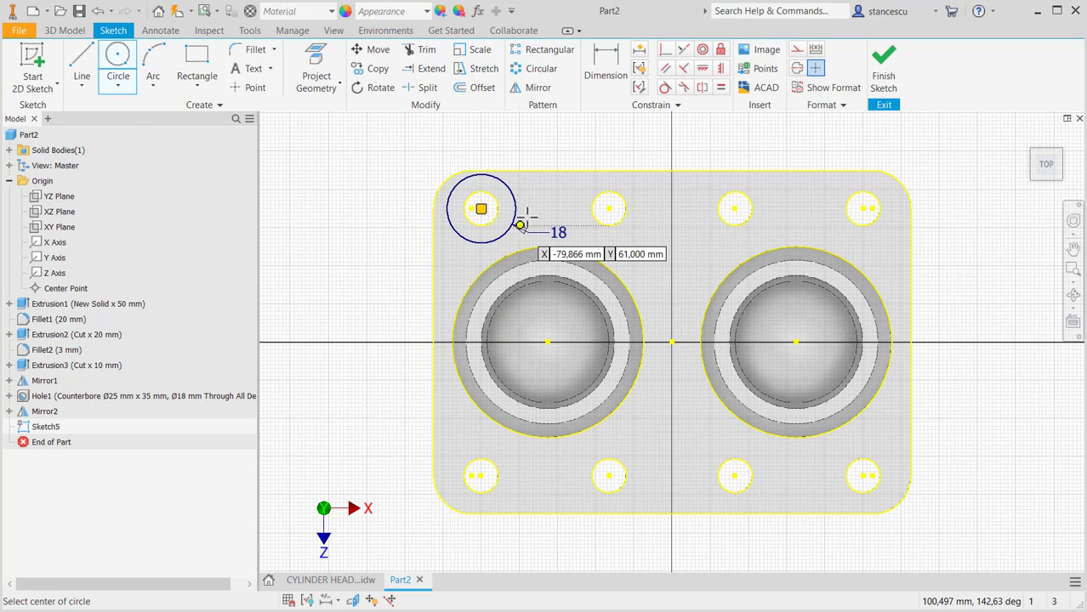
{"action": "left_click", "coordinate": [609, 208]}
{"action": "left_click", "coordinate": [644, 212]}
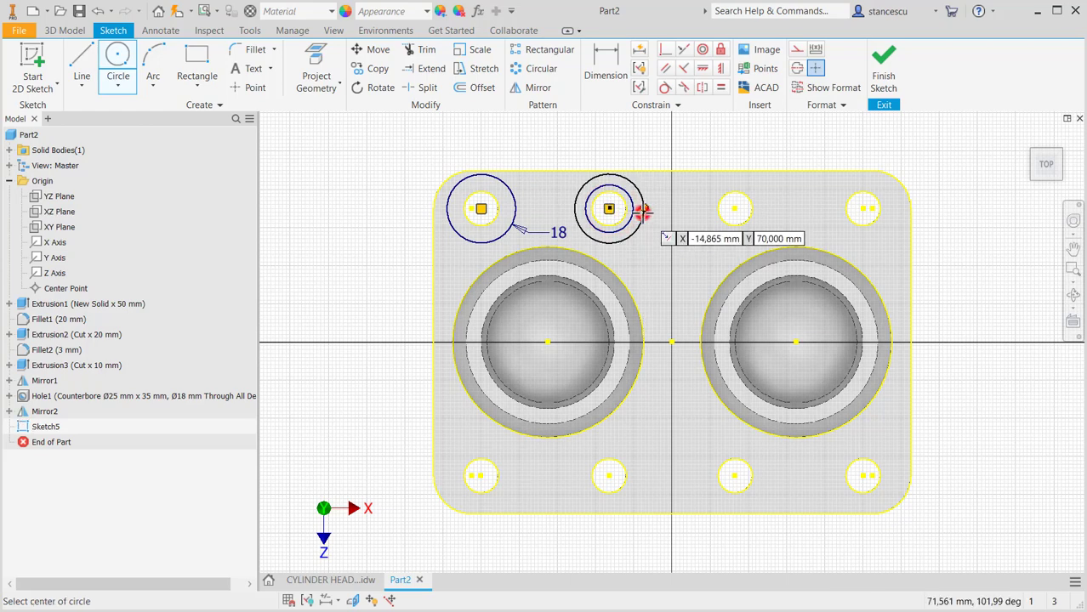
{"action": "left_click", "coordinate": [720, 88]}
{"action": "left_click", "coordinate": [639, 202]}
{"action": "left_click", "coordinate": [512, 201]}
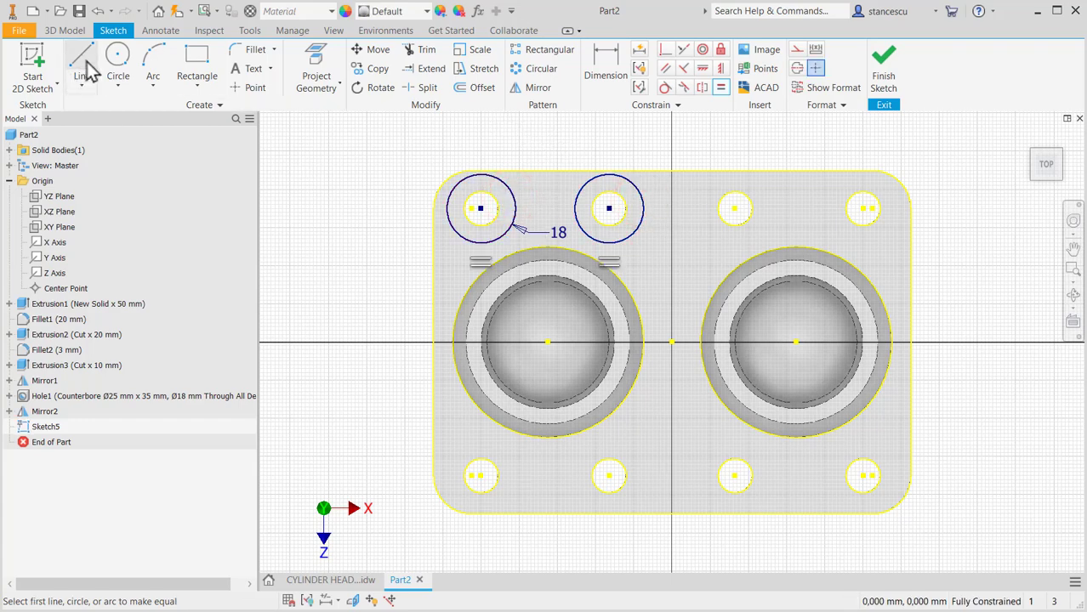
Draw an R55 circle centred on the left boss.
{"action": "left_click", "coordinate": [118, 61]}
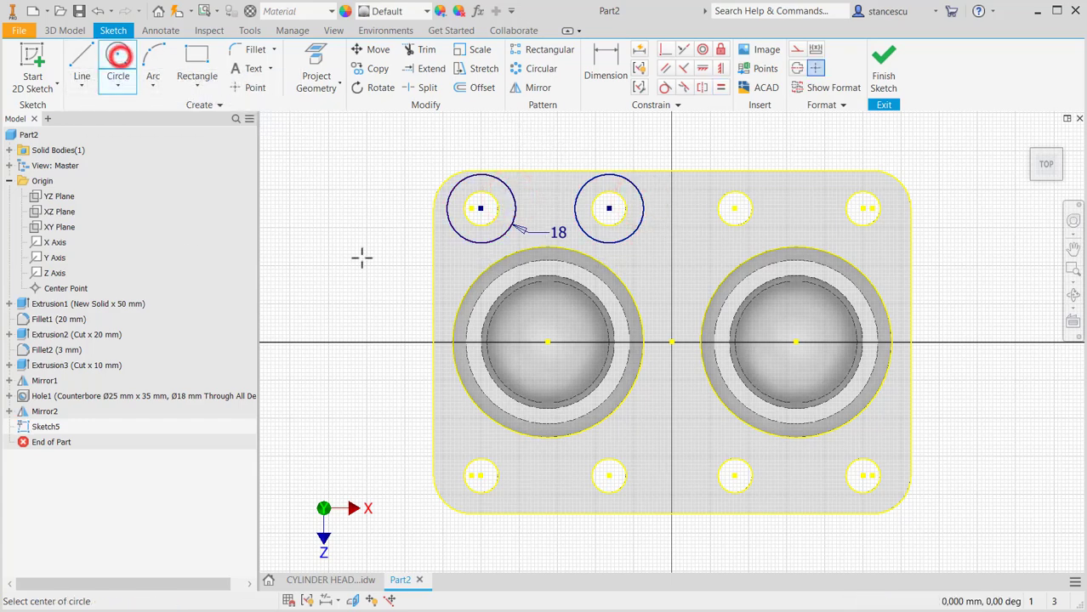
{"action": "left_click", "coordinate": [547, 342]}
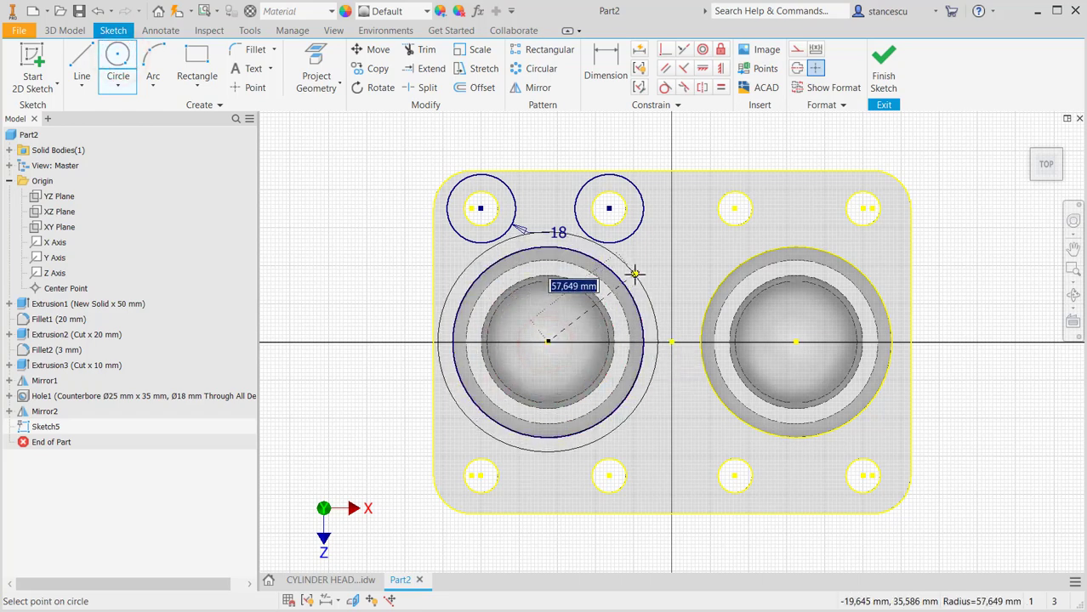
{"action": "type", "text": "55"}
{"action": "key", "text": "Return"}
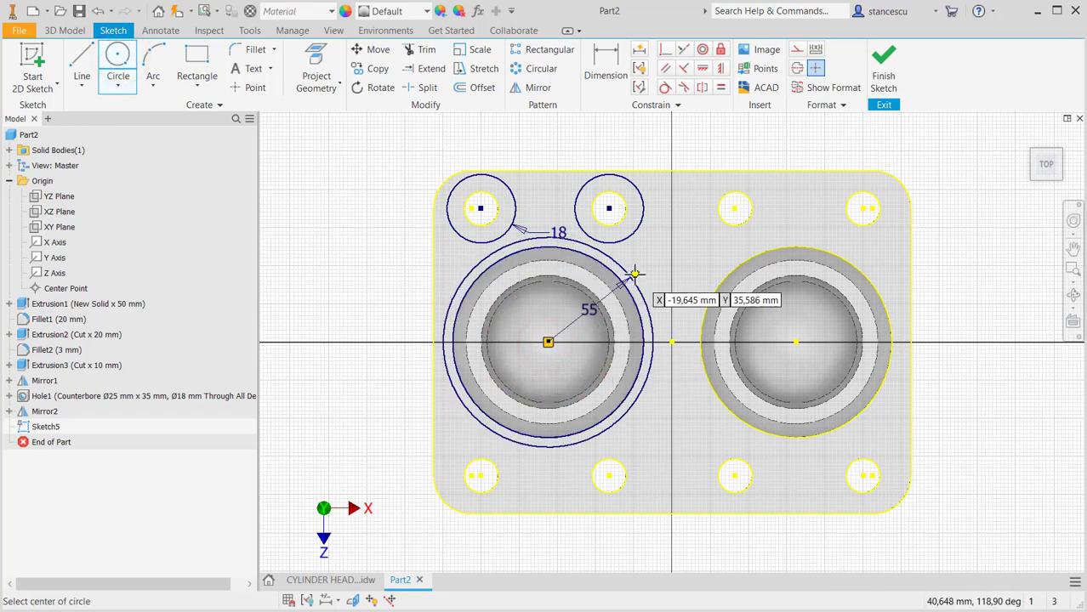
{"action": "scroll", "coordinate": [525, 265], "scroll_direction": "up", "scroll_amount": 3}
{"action": "middle_click_drag", "start_coordinate": [525, 265], "coordinate": [533, 377]}
Draw a line joining the two R18 circles, dimensioned 11 mm below the top edge.
{"action": "left_click", "coordinate": [81, 75]}
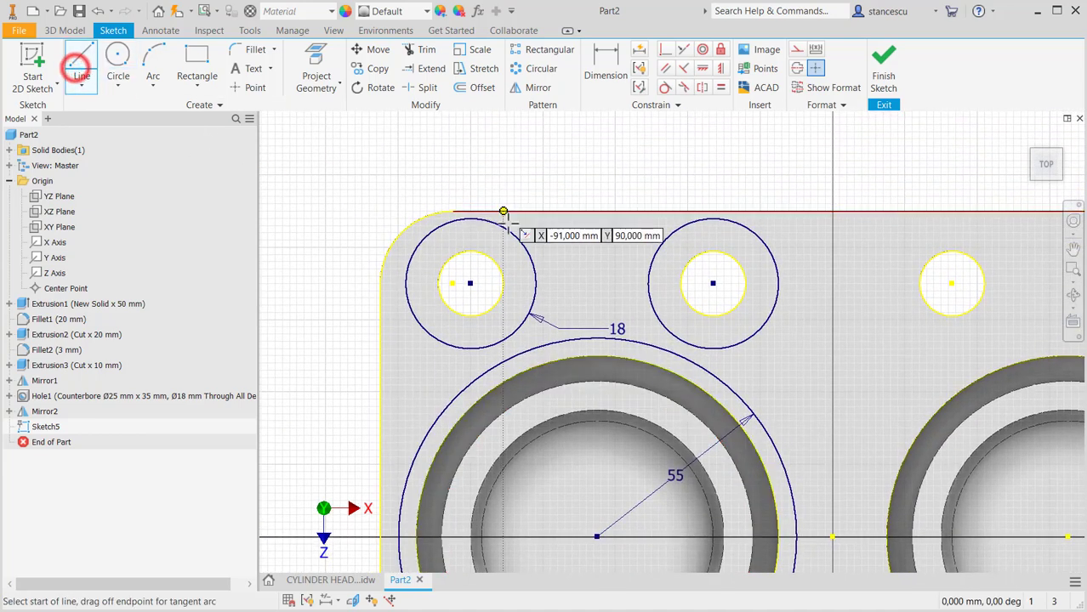
{"action": "left_click", "coordinate": [522, 247]}
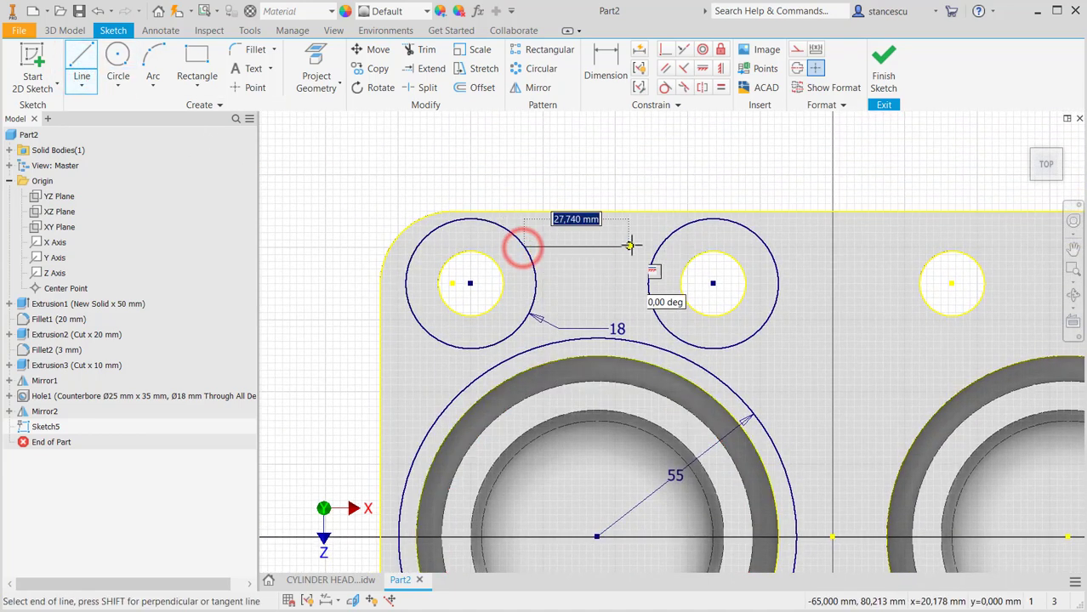
{"action": "double_click", "coordinate": [659, 247]}
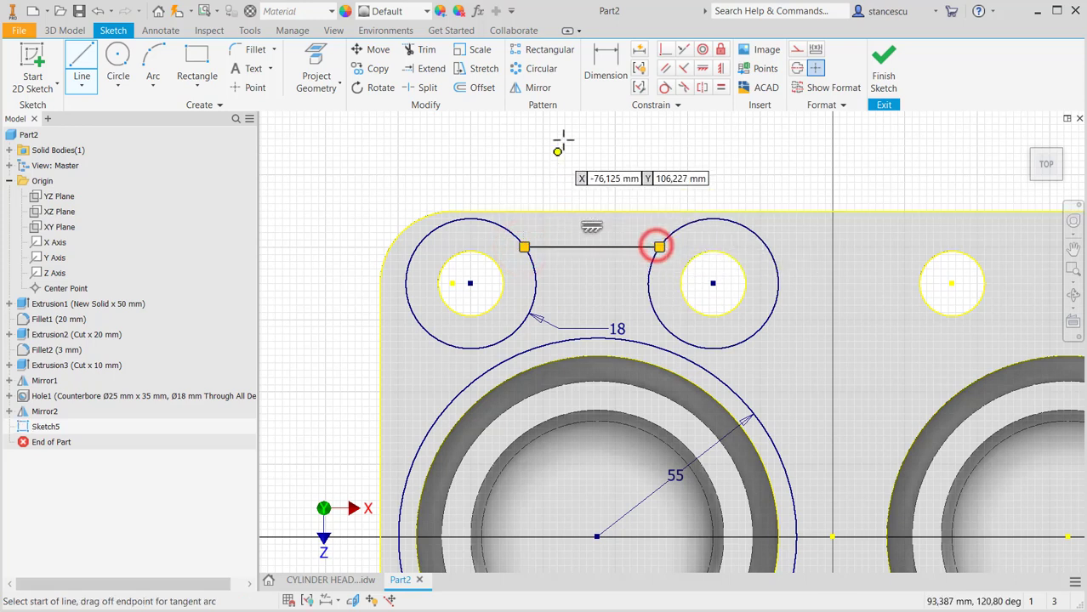
{"action": "left_click", "coordinate": [605, 68]}
{"action": "left_click", "coordinate": [599, 212]}
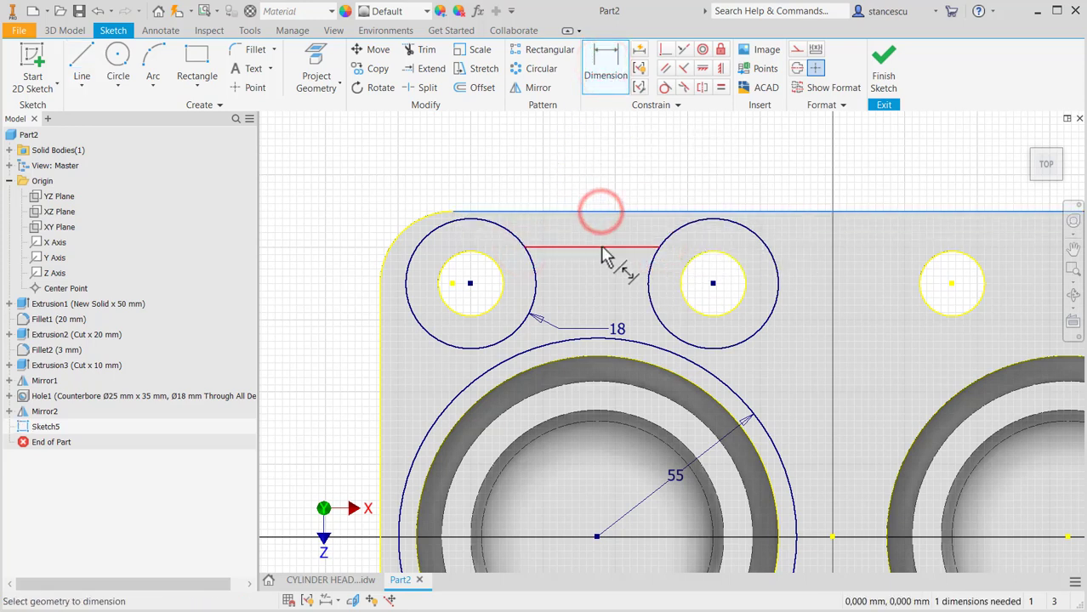
{"action": "left_click", "coordinate": [601, 247]}
{"action": "left_click", "coordinate": [604, 230]}
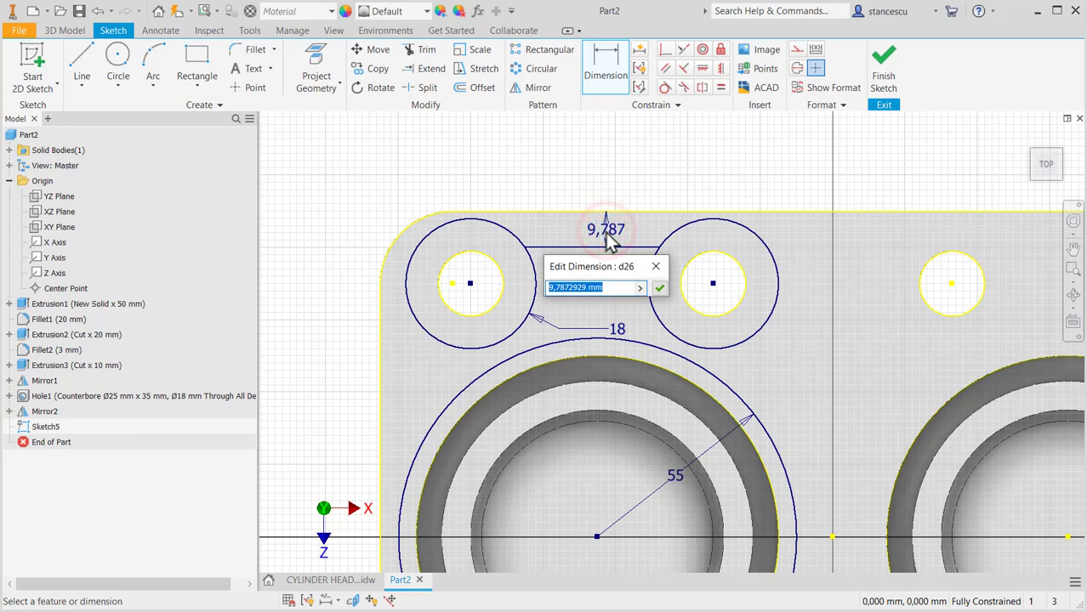
{"action": "key", "text": "Return"}
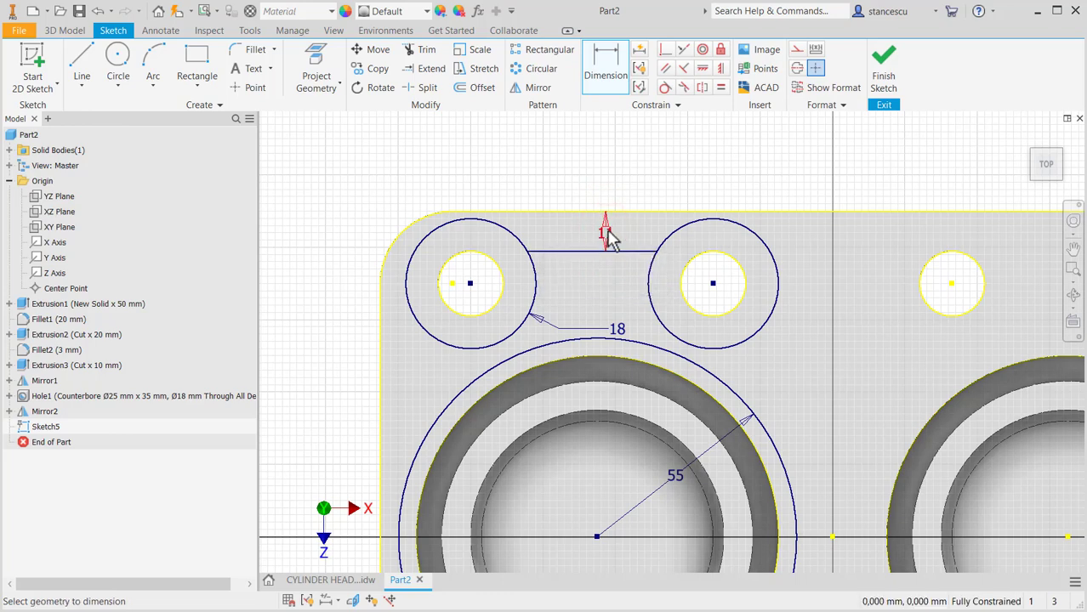
{"action": "middle_click_drag", "start_coordinate": [597, 282], "coordinate": [611, 249]}
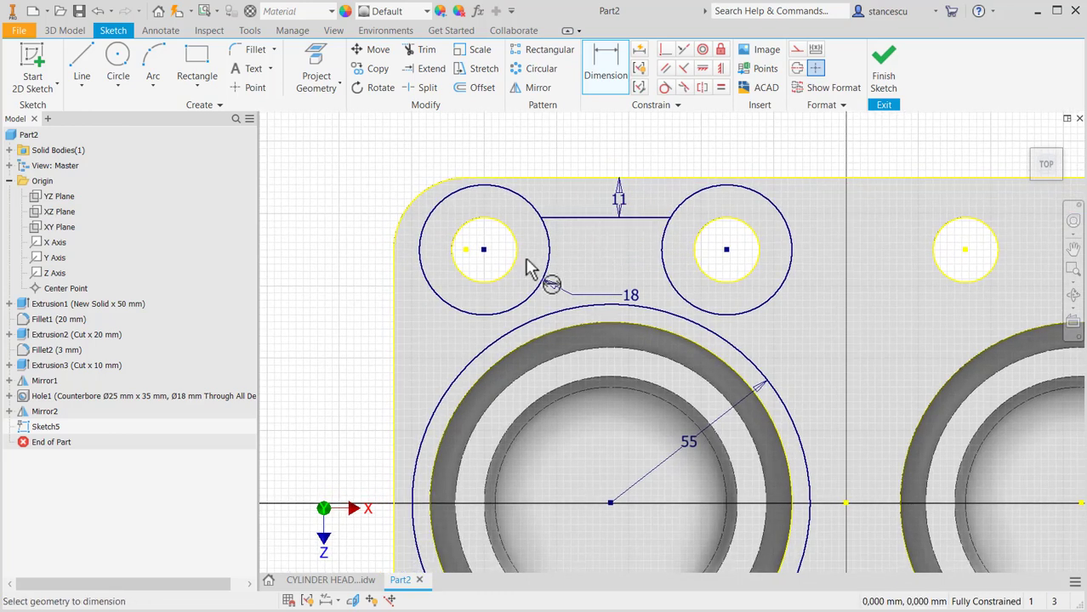
Add two R3 circles between the R18 circles and constrain them equal.
{"action": "left_click", "coordinate": [117, 64]}
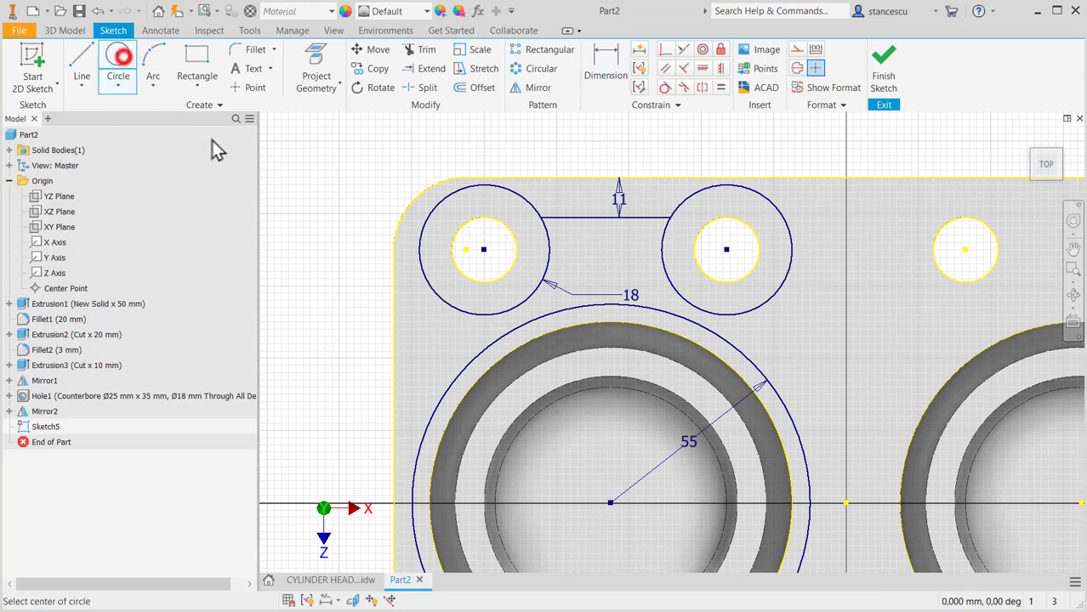
{"action": "left_click", "coordinate": [587, 271]}
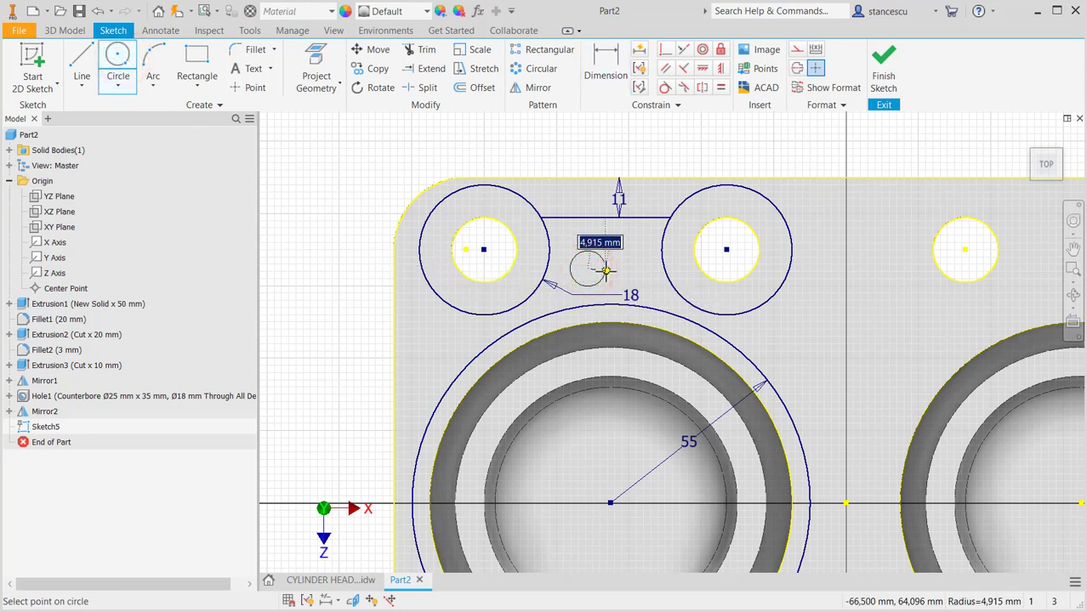
{"action": "type", "text": "3"}
{"action": "key", "text": "Return"}
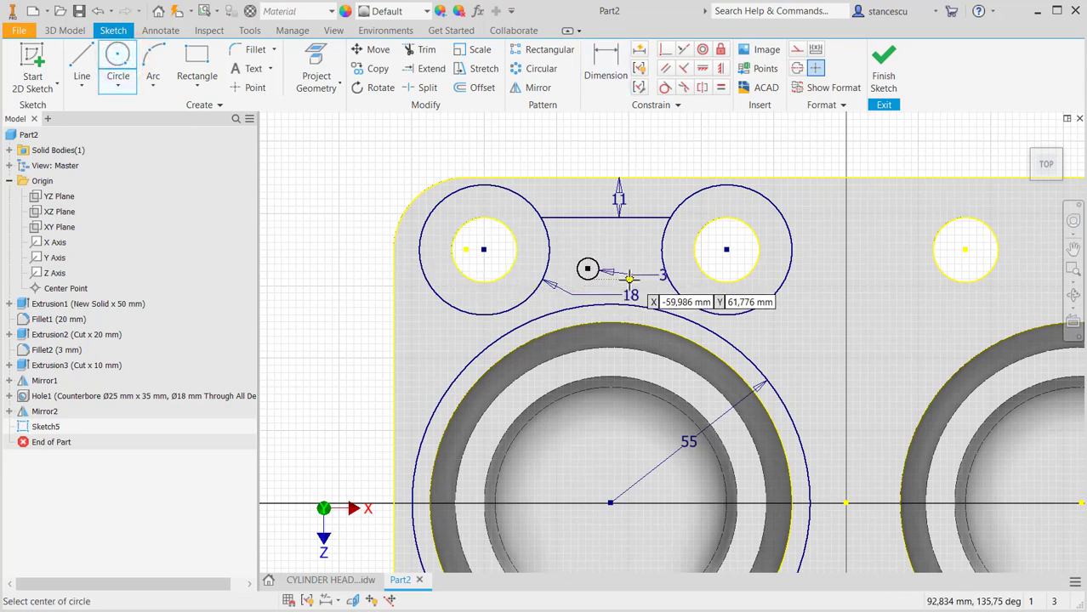
{"action": "left_click", "coordinate": [637, 281]}
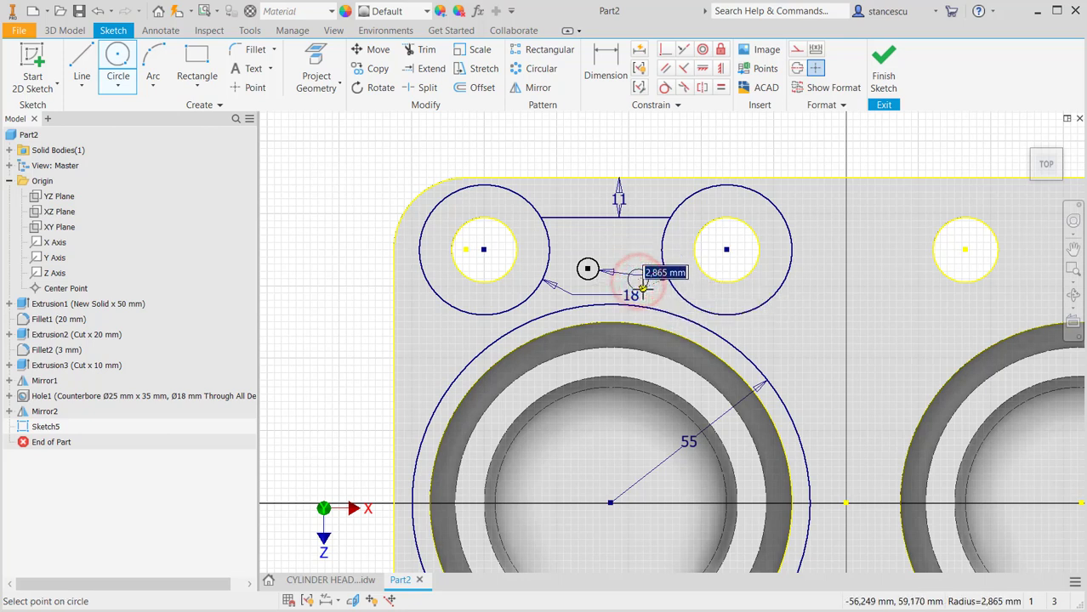
{"action": "key", "text": "Escape"}
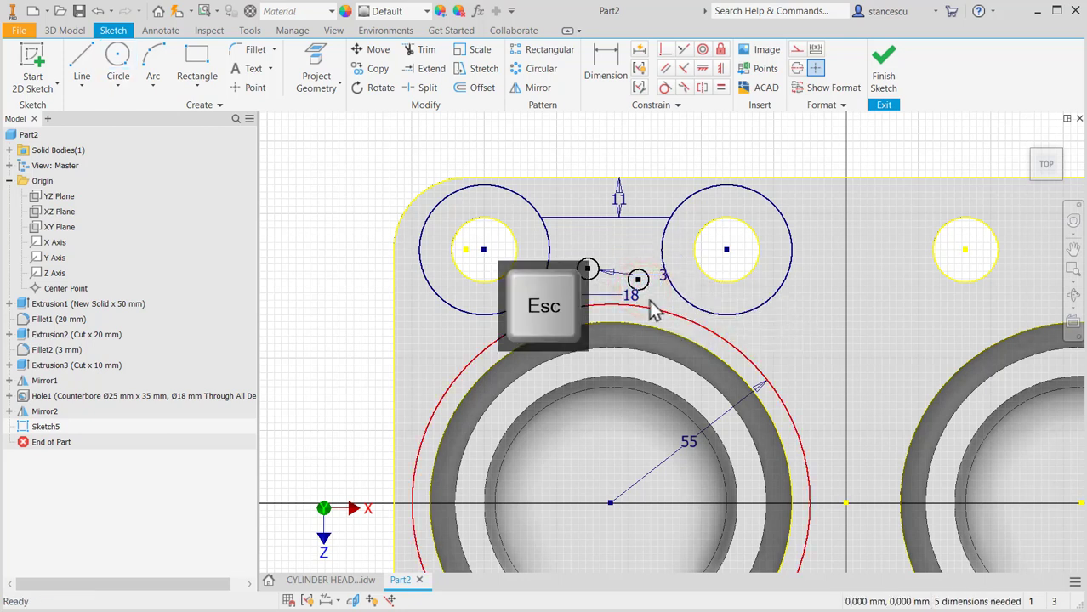
{"action": "left_click", "coordinate": [720, 89]}
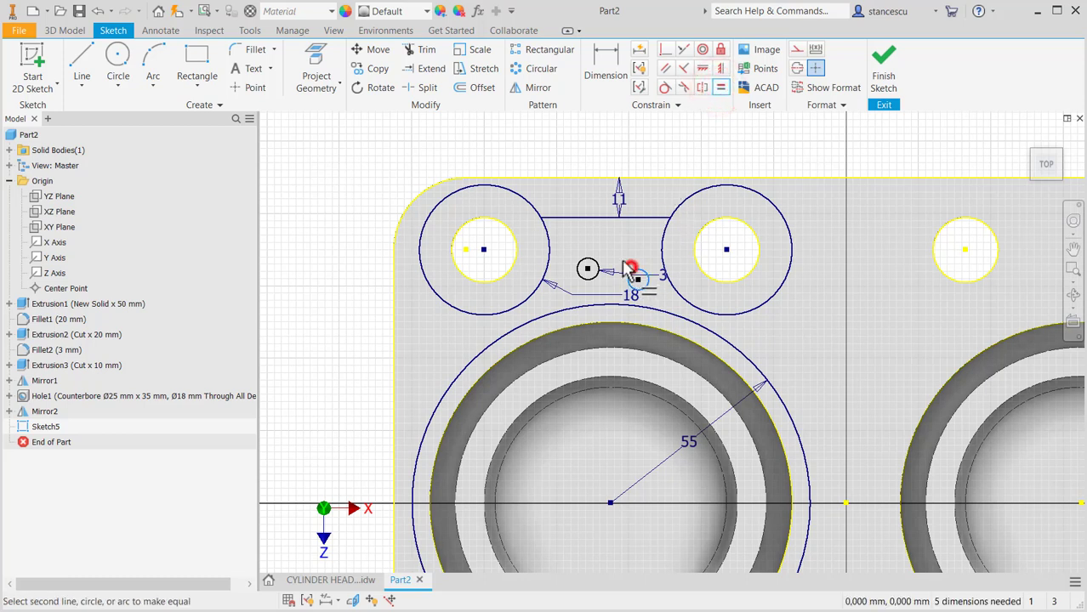
{"action": "left_click", "coordinate": [586, 268]}
{"action": "key", "text": "Escape"}
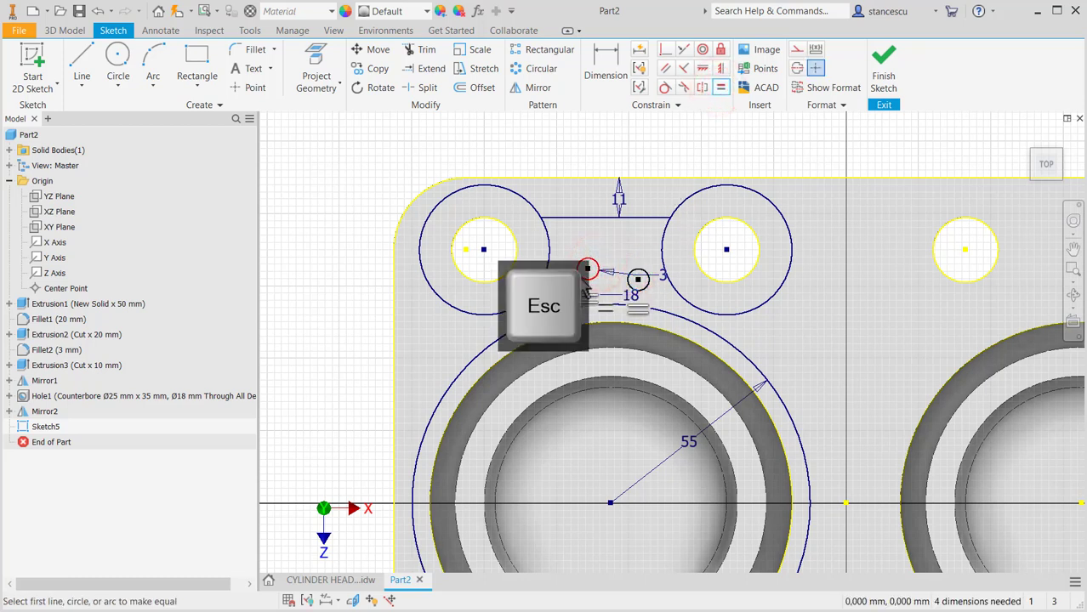
Make each R3 circle tangent to its neighbouring R18 circle and to the R55 circle.
{"action": "left_click", "coordinate": [664, 88]}
{"action": "scroll", "coordinate": [572, 296], "scroll_direction": "up", "scroll_amount": 3}
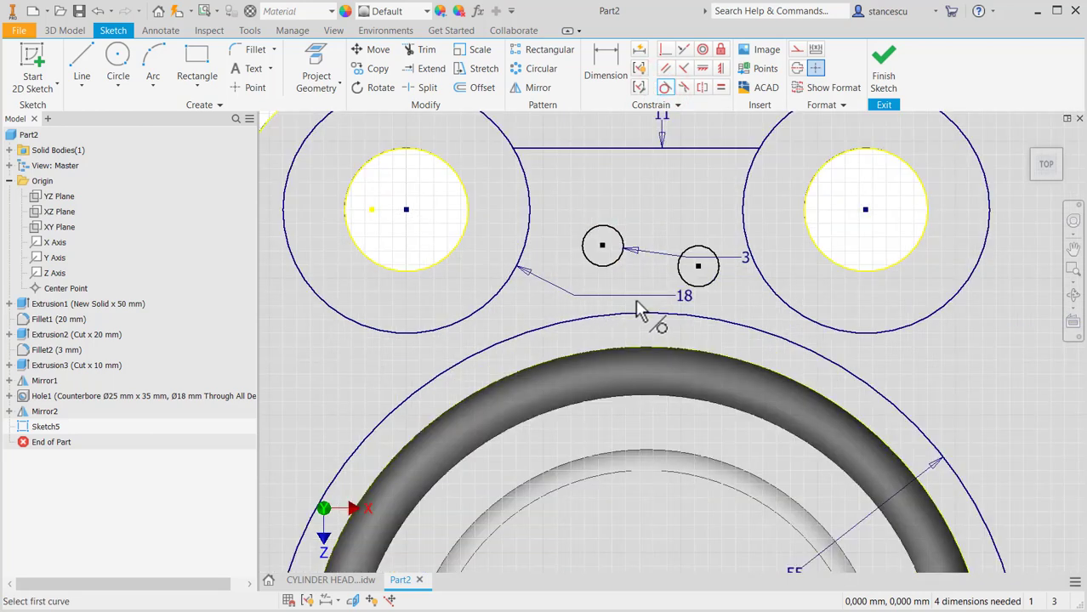
{"action": "left_click", "coordinate": [600, 266]}
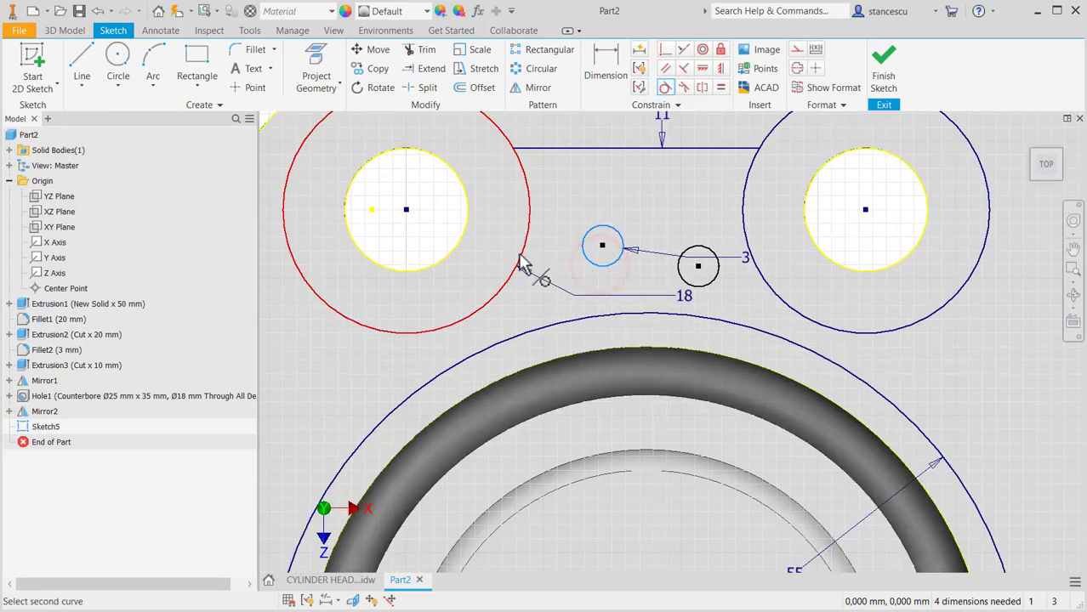
{"action": "left_click", "coordinate": [518, 257]}
{"action": "left_click", "coordinate": [555, 253]}
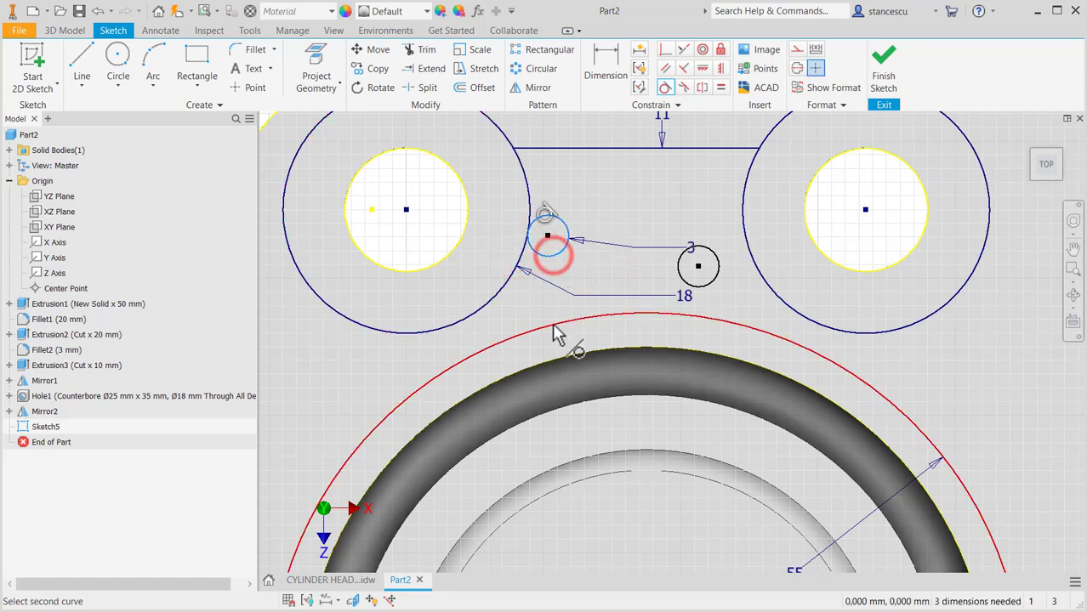
{"action": "left_click", "coordinate": [551, 323]}
{"action": "left_click", "coordinate": [677, 271]}
{"action": "left_click", "coordinate": [699, 320]}
{"action": "left_click", "coordinate": [710, 284]}
{"action": "left_click", "coordinate": [764, 281]}
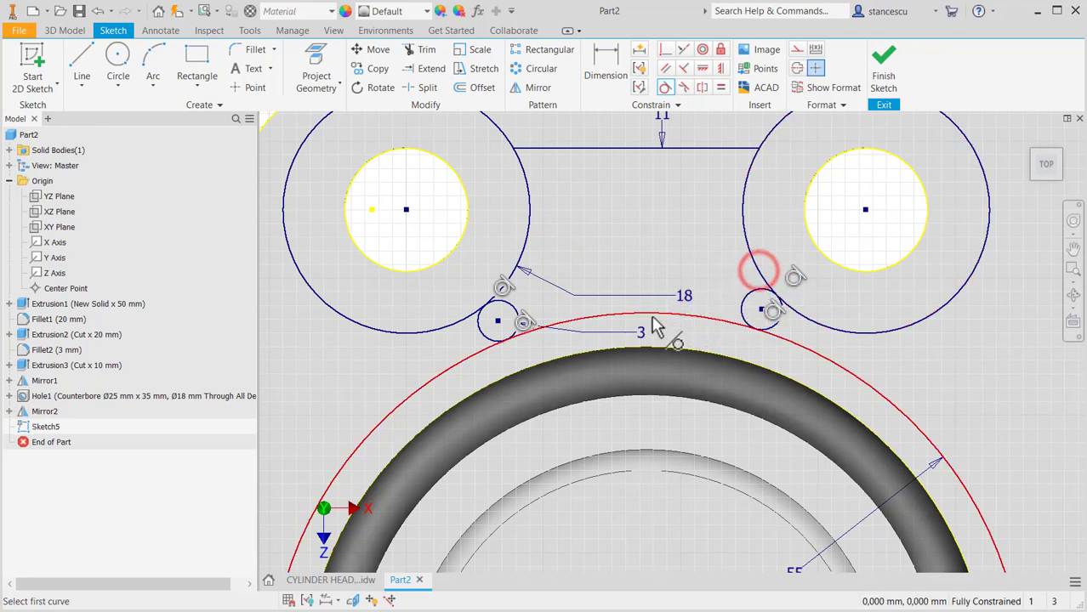
{"action": "scroll", "coordinate": [667, 336], "scroll_direction": "down", "scroll_amount": 3}
{"action": "scroll", "coordinate": [679, 342], "scroll_direction": "up", "scroll_amount": 1}
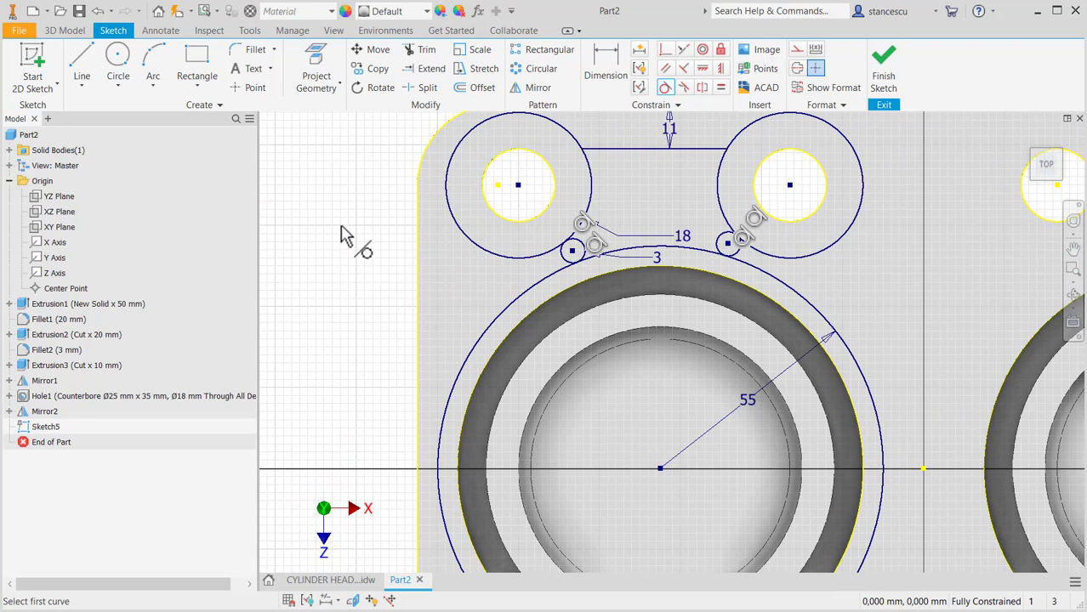
{"action": "key", "text": "Escape"}
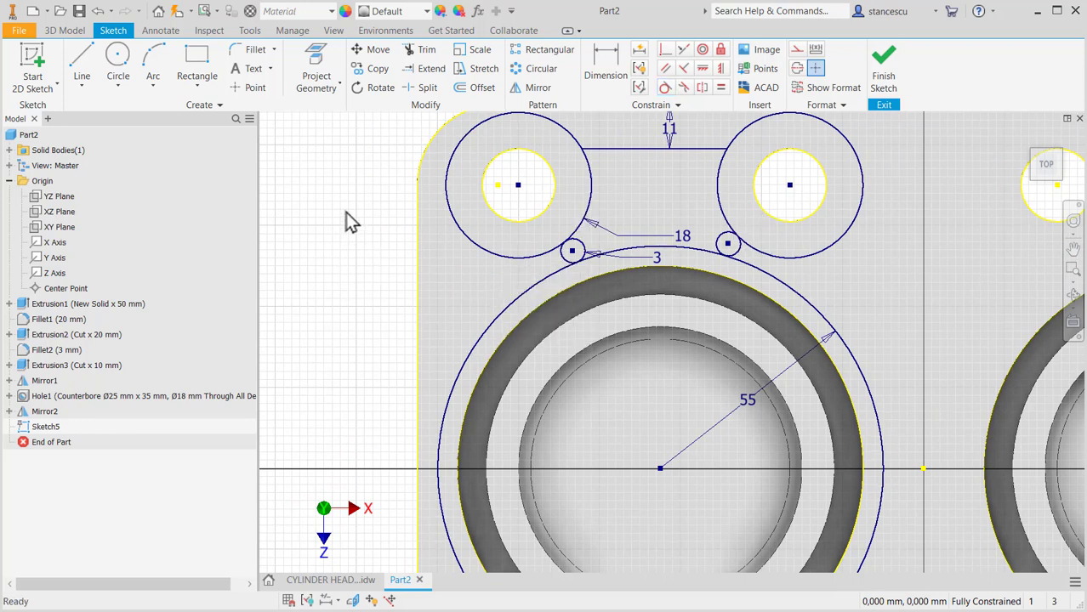
Split the left R18, small R3, R55 and right R18 circles at their intersection points.
{"action": "left_click", "coordinate": [415, 90]}
{"action": "left_click", "coordinate": [490, 256]}
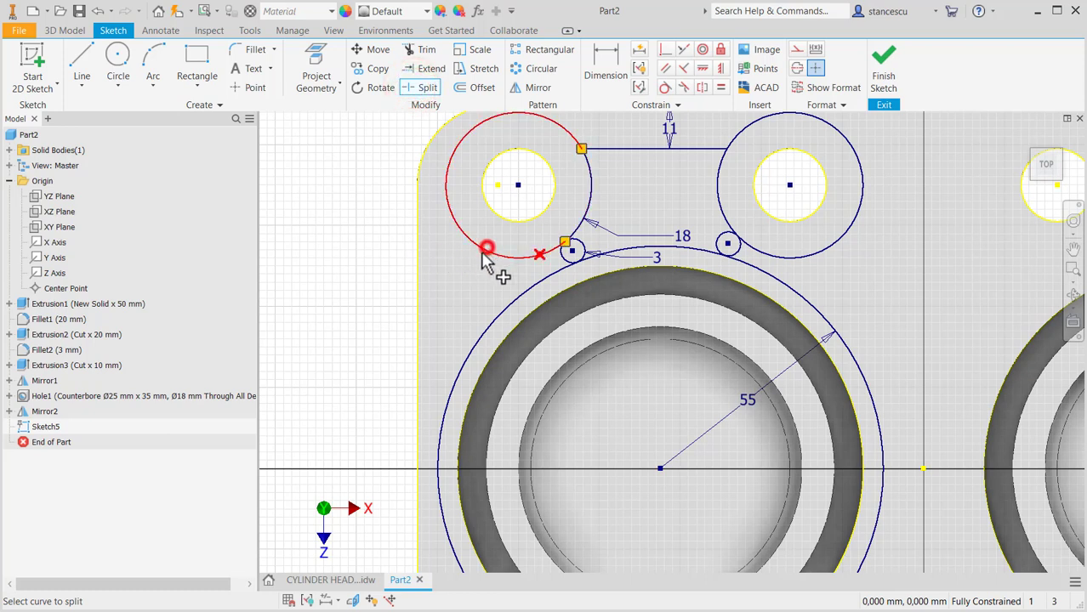
{"action": "left_click", "coordinate": [584, 254]}
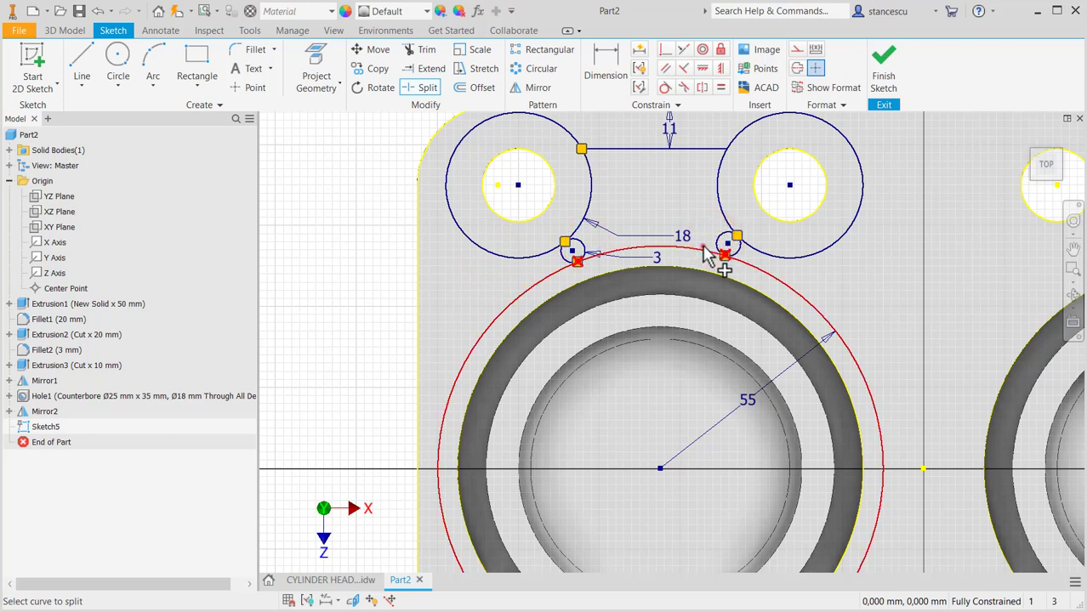
{"action": "left_click", "coordinate": [703, 251]}
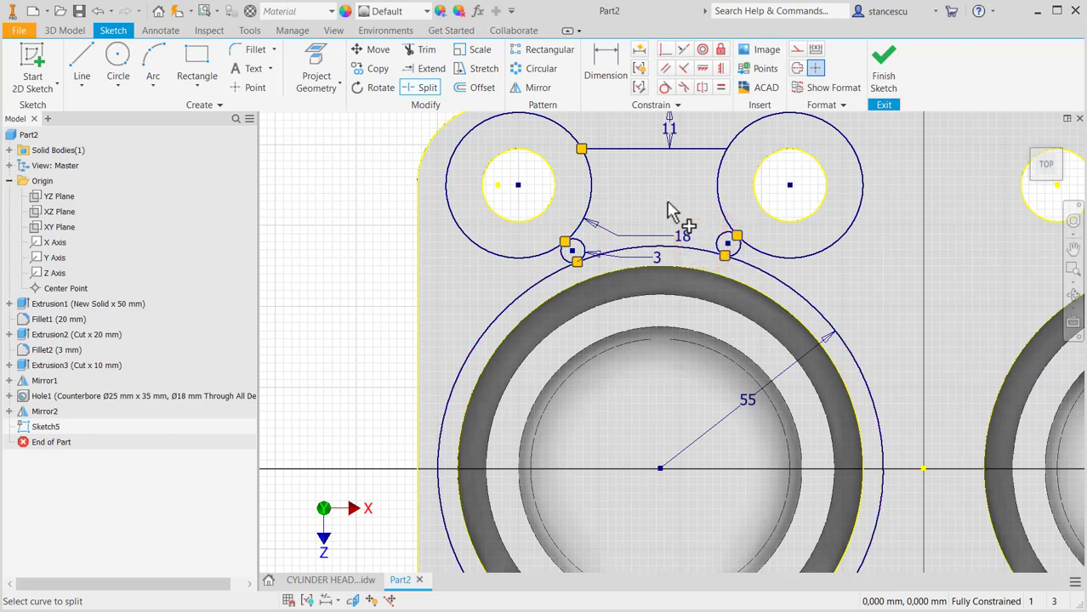
{"action": "left_click", "coordinate": [724, 168]}
{"action": "key", "text": "Escape"}
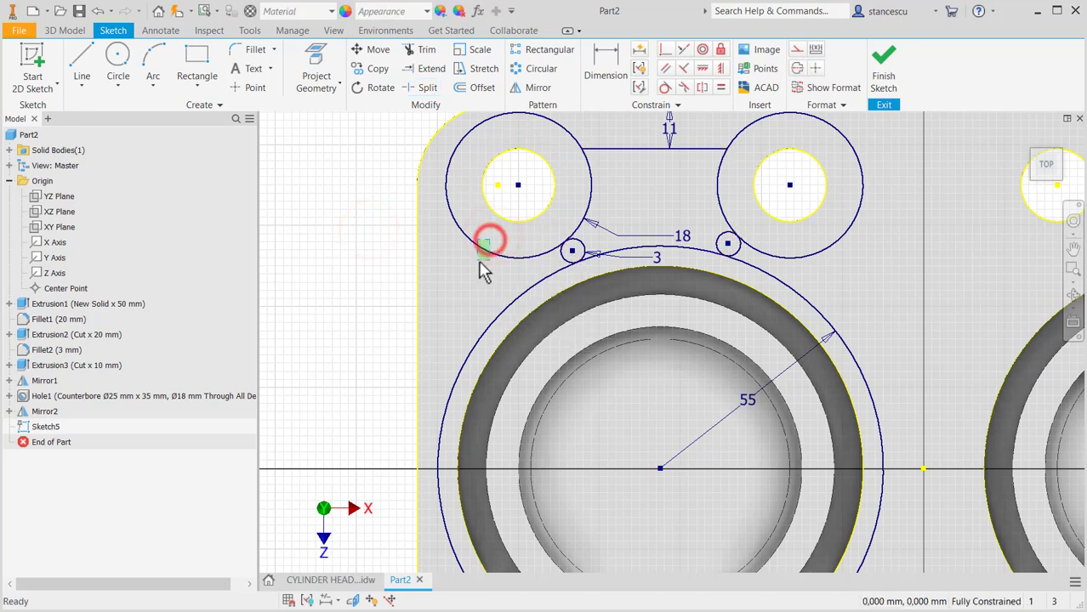
Select the unneeded outer arcs of the left R18, small circle and R55 circle.
{"action": "left_click", "coordinate": [491, 241]}
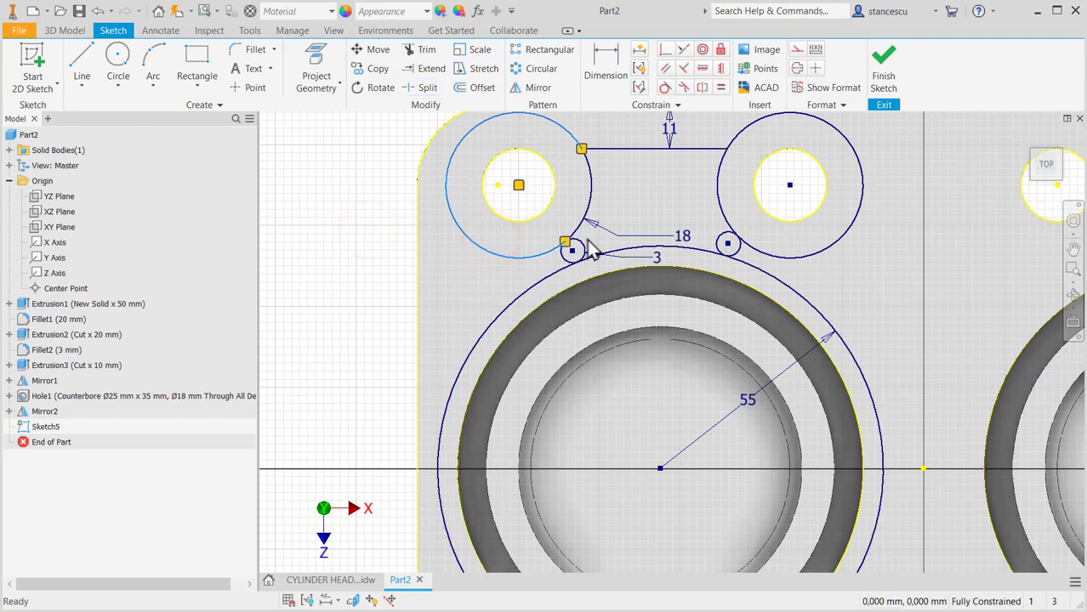
{"action": "scroll", "coordinate": [620, 245], "scroll_direction": "up", "scroll_amount": 2}
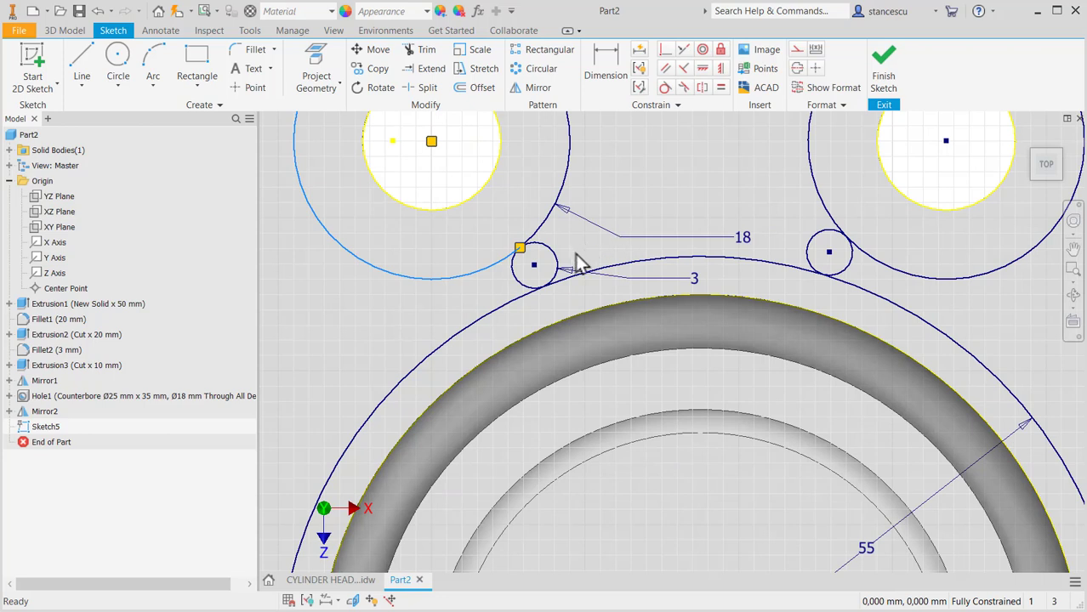
{"action": "left_click", "coordinate": [571, 255], "text": "ctrl"}
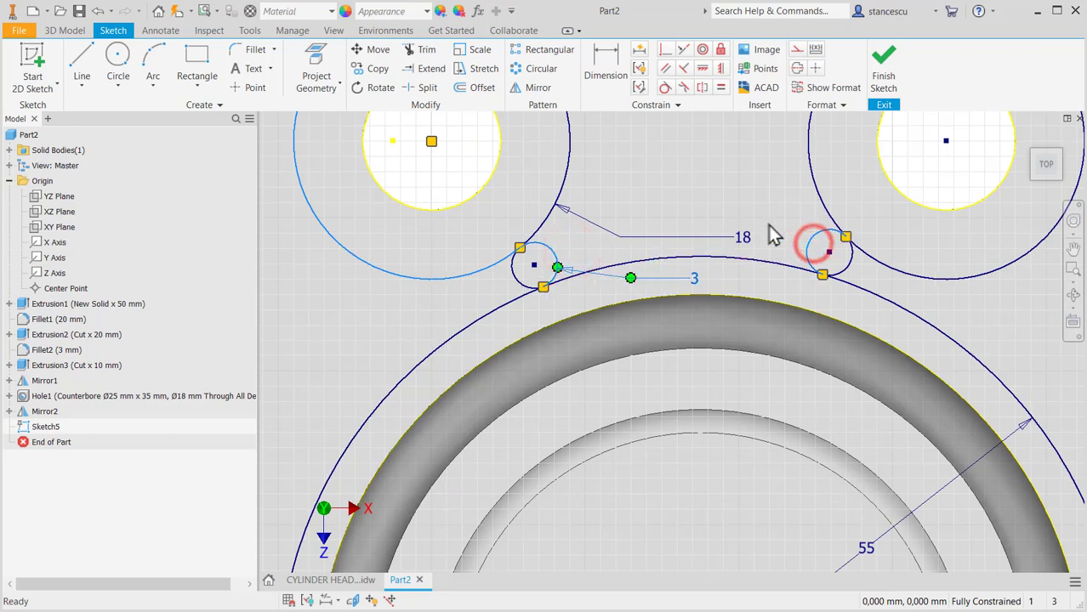
{"action": "mouse_move", "coordinate": [759, 206]}
{"action": "middle_mouse_down"}
{"action": "mouse_move", "coordinate": [782, 313]}
{"action": "mouse_move", "coordinate": [788, 208]}
{"action": "middle_mouse_up"}
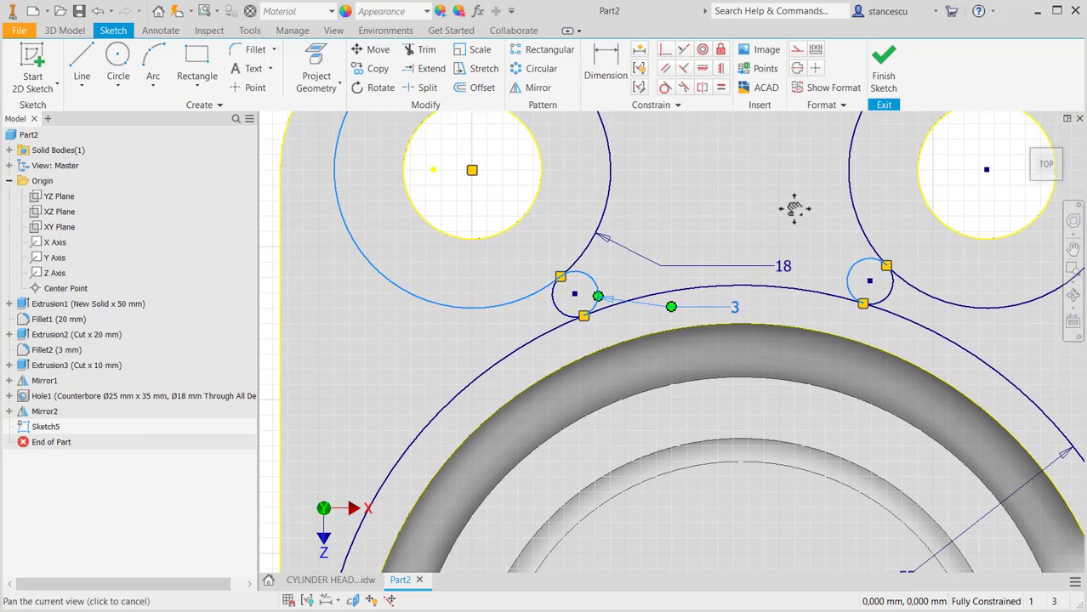
{"action": "left_click", "coordinate": [539, 320], "text": "ctrl"}
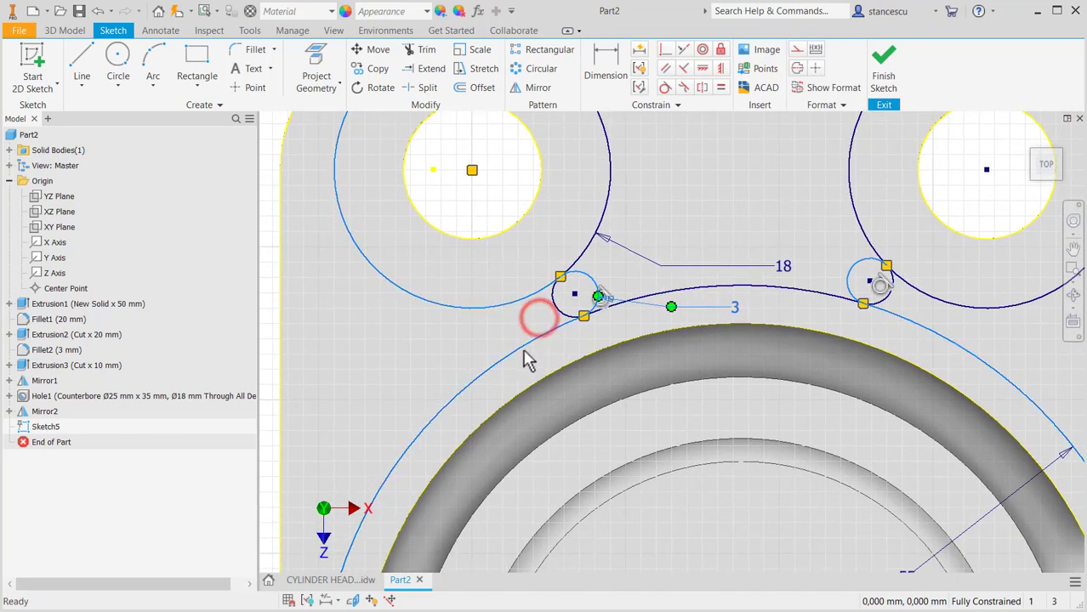
Convert the selected arcs and the right large circle's leftover arc to construction geometry.
{"action": "left_click", "coordinate": [794, 51]}
{"action": "scroll", "coordinate": [709, 203], "scroll_direction": "down", "scroll_amount": 3}
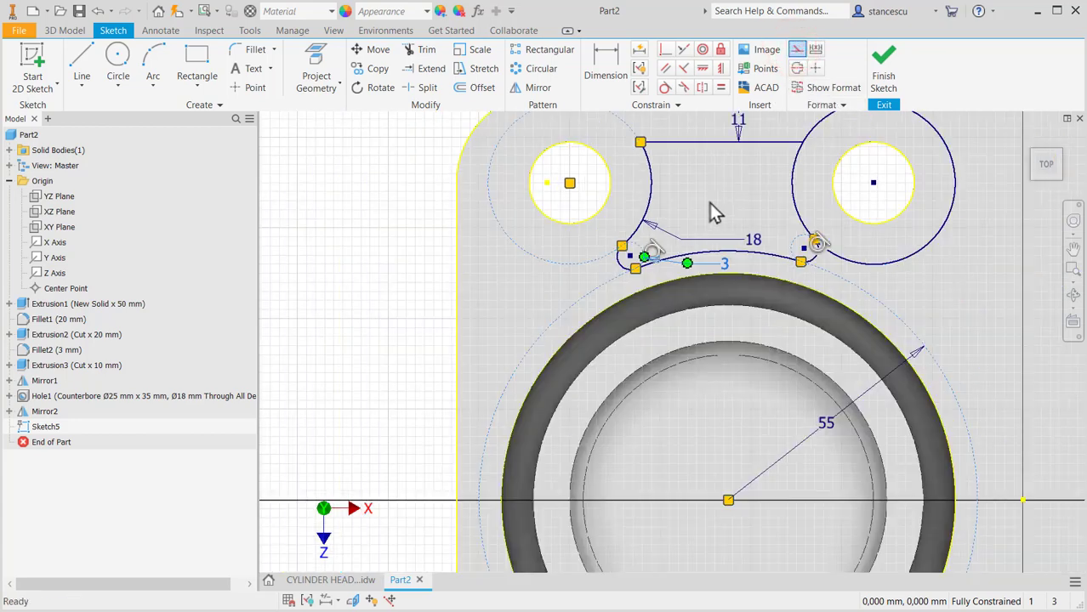
{"action": "middle_click_drag", "start_coordinate": [709, 204], "coordinate": [696, 286]}
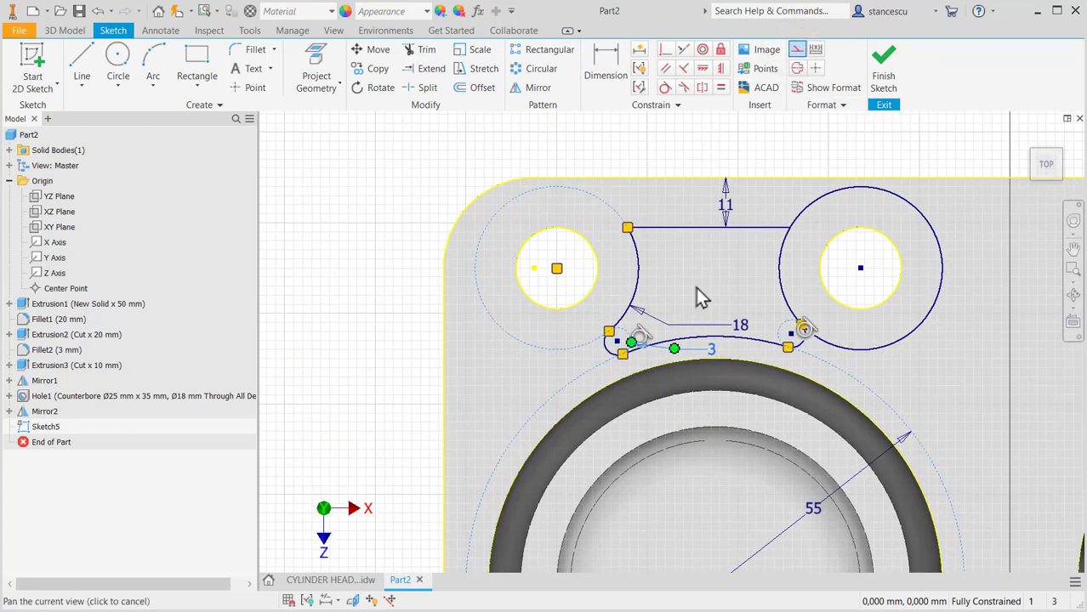
{"action": "left_click", "coordinate": [810, 211]}
{"action": "left_click", "coordinate": [796, 49]}
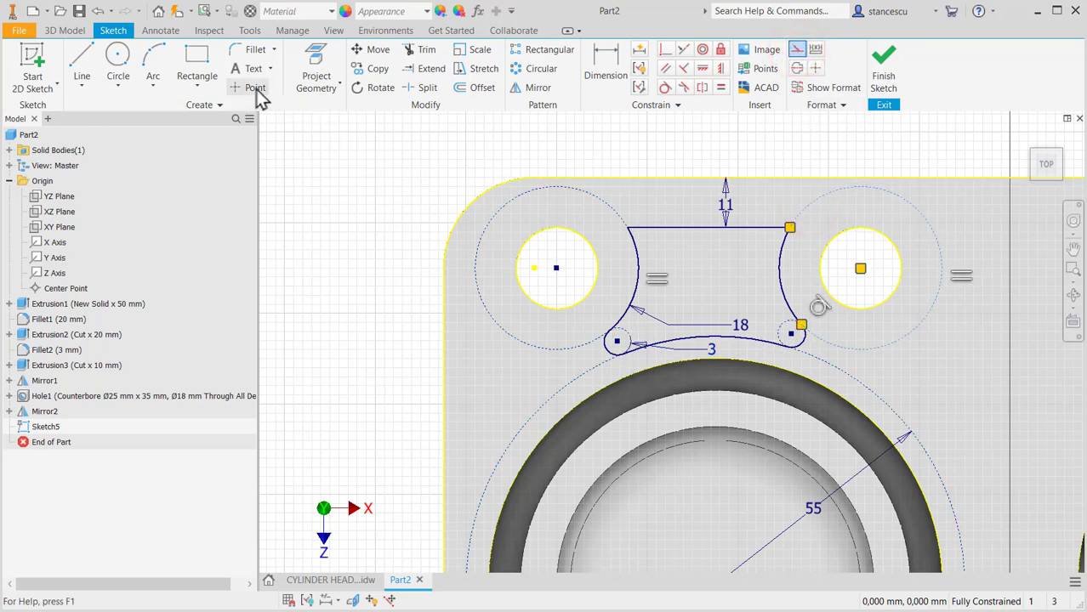
Round the pocket's top-left and top-right corners with 3 mm fillets.
{"action": "left_click", "coordinate": [254, 49]}
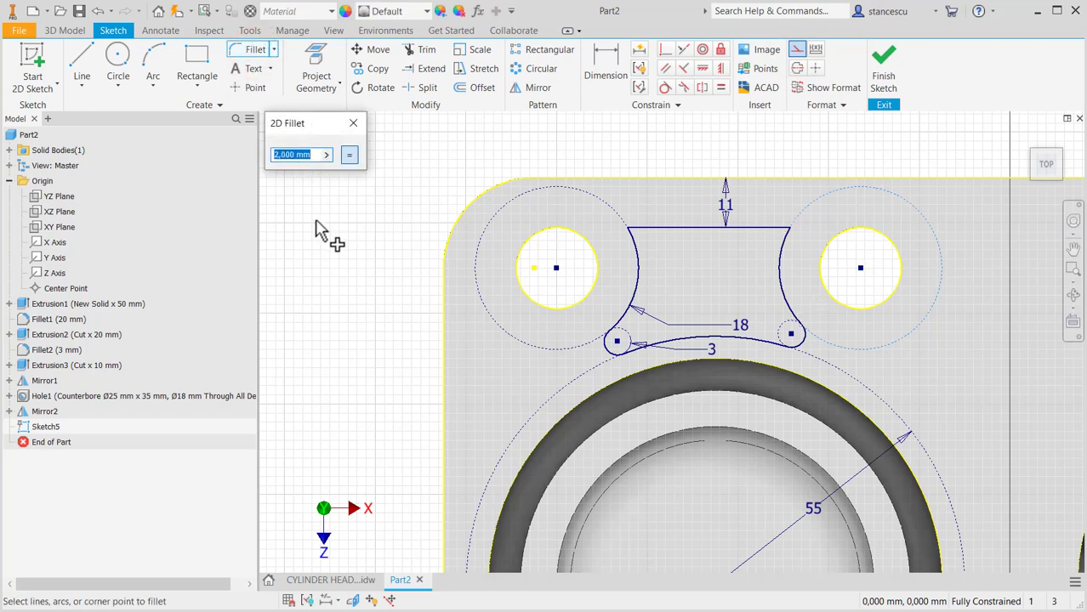
{"action": "scroll", "coordinate": [609, 265], "scroll_direction": "up", "scroll_amount": 2}
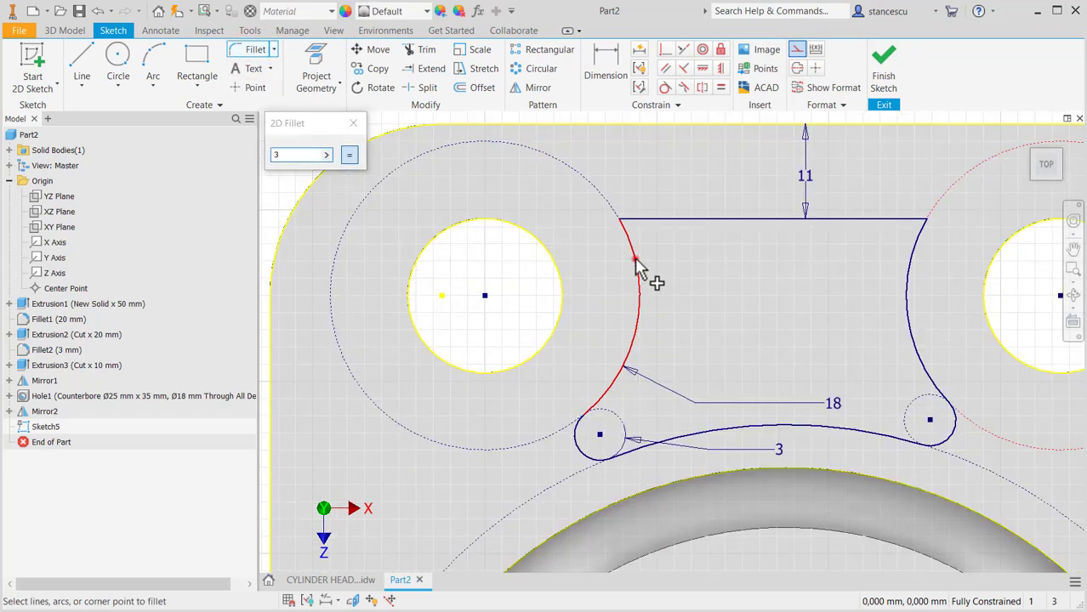
{"action": "left_click", "coordinate": [635, 257]}
{"action": "left_click", "coordinate": [663, 219]}
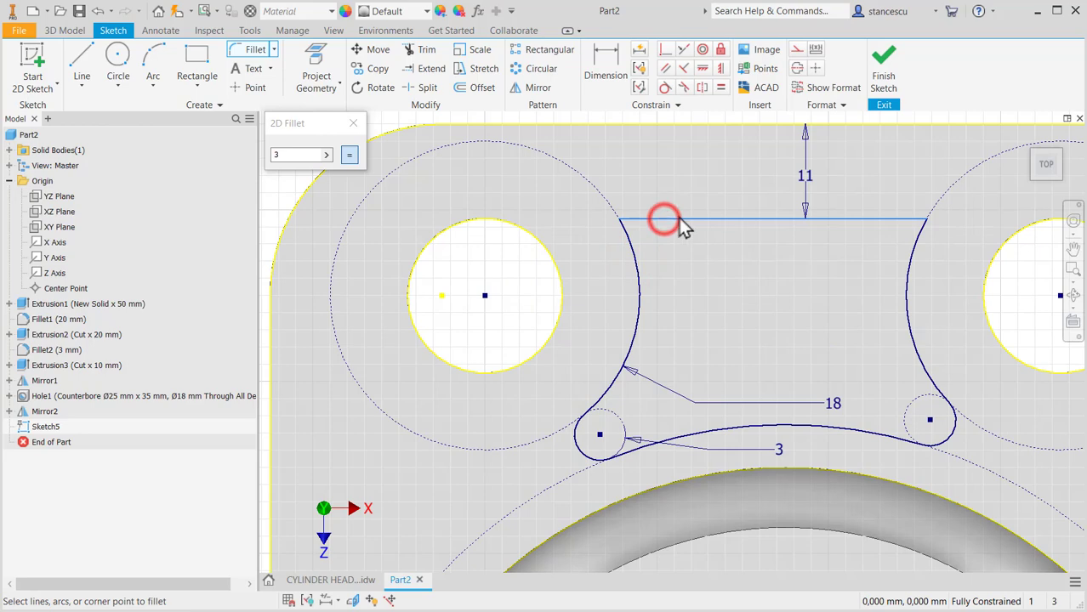
{"action": "left_click", "coordinate": [635, 261]}
{"action": "left_click", "coordinate": [884, 220]}
{"action": "left_click", "coordinate": [909, 262]}
{"action": "scroll", "coordinate": [771, 325], "scroll_direction": "down", "scroll_amount": 4}
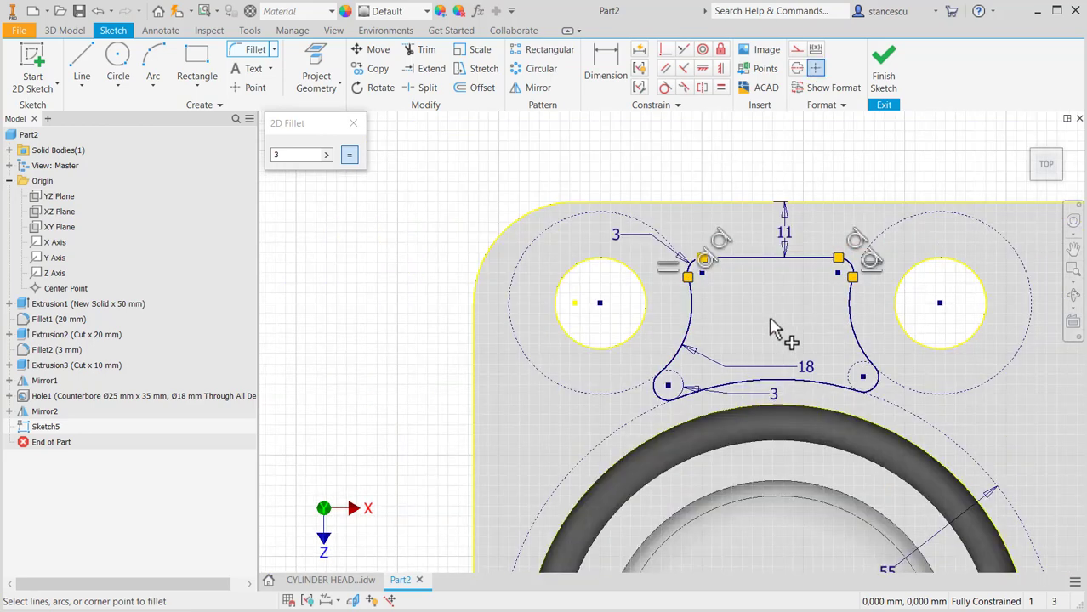
{"action": "scroll", "coordinate": [614, 284], "scroll_direction": "up", "scroll_amount": 1}
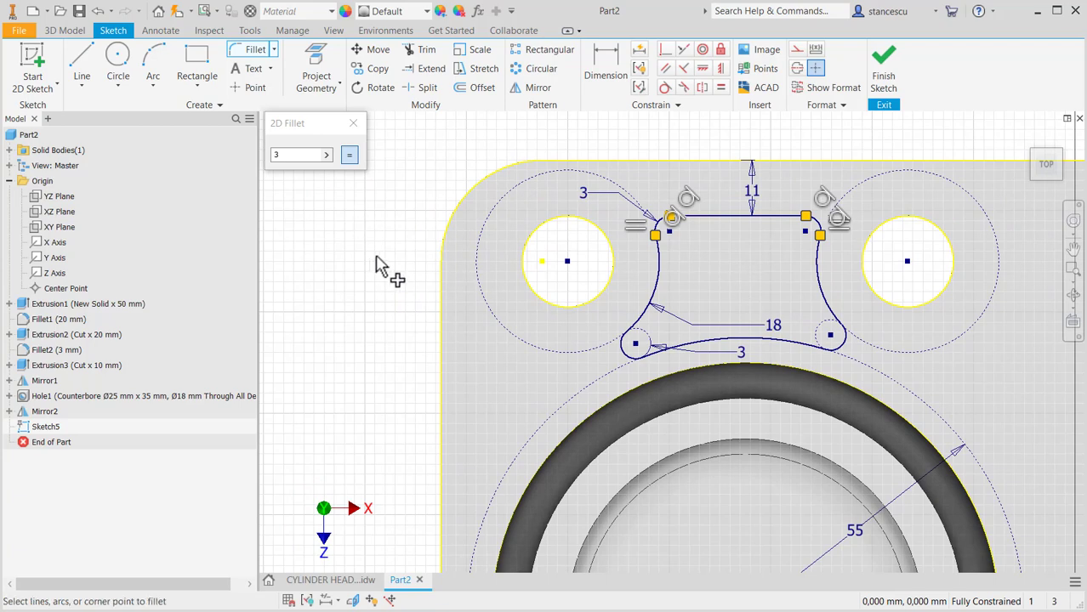
{"action": "key", "text": "Escape"}
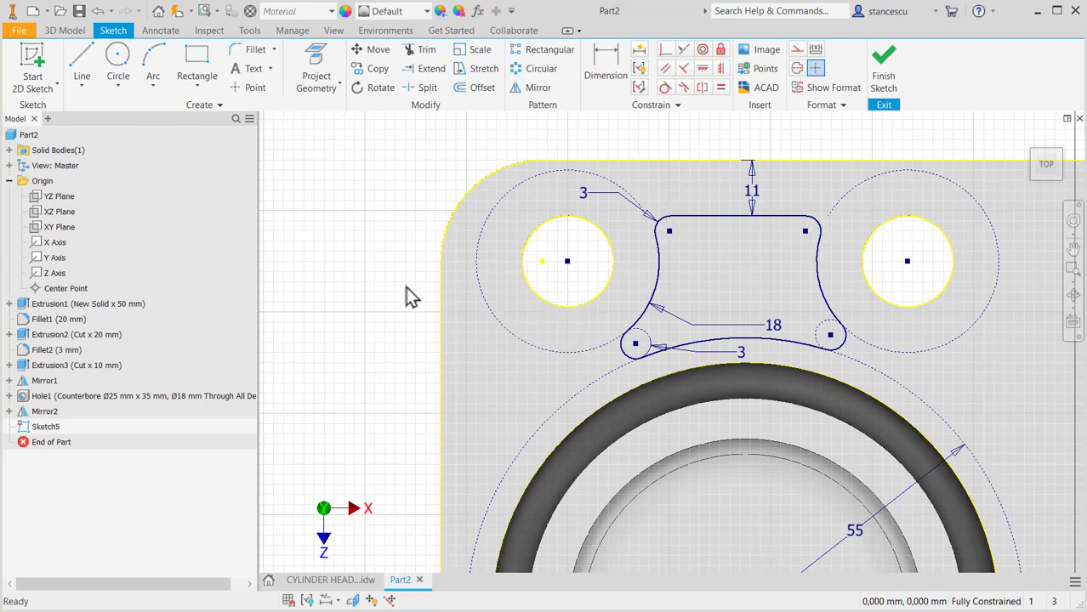
Draw a short horizontal line from right of the right large circle to the centre axis.
{"action": "middle_click_drag", "start_coordinate": [404, 276], "coordinate": [364, 211]}
{"action": "scroll", "coordinate": [671, 310], "scroll_direction": "down", "scroll_amount": 3}
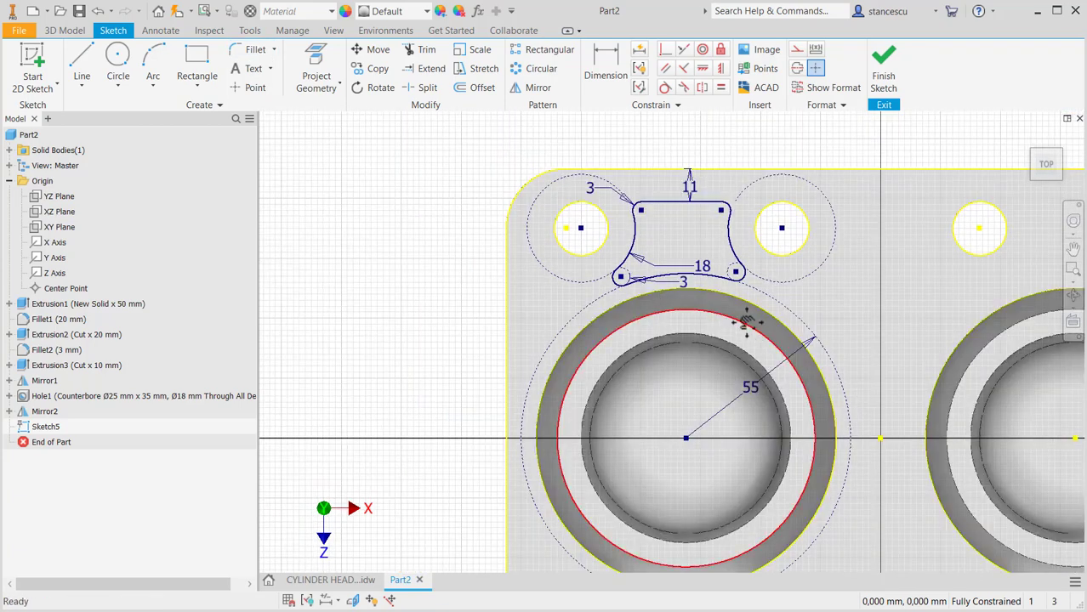
{"action": "middle_click_drag", "start_coordinate": [739, 316], "coordinate": [674, 315]}
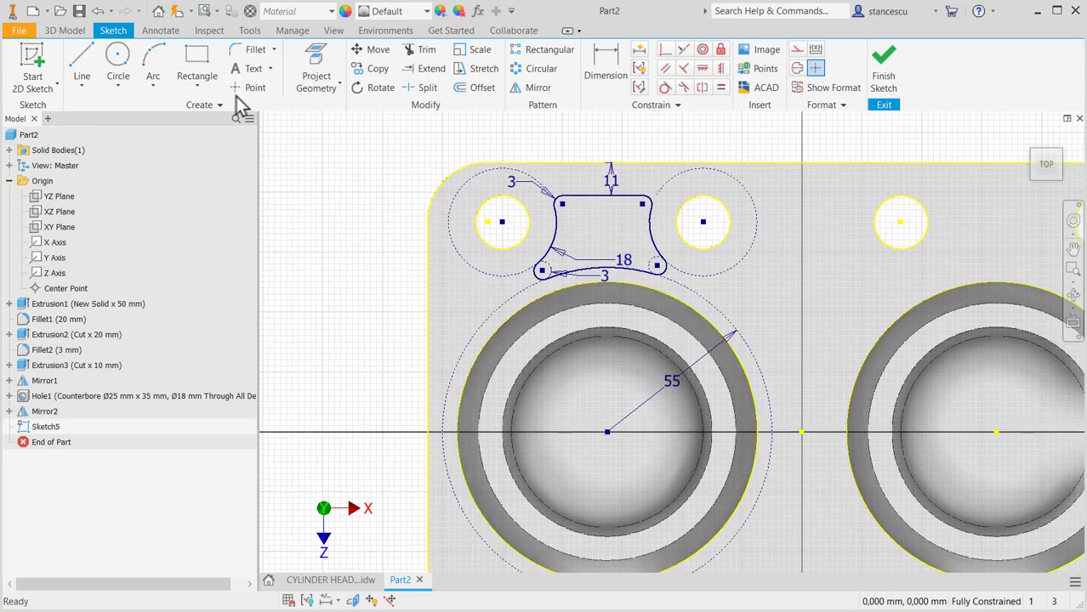
{"action": "left_click", "coordinate": [87, 62]}
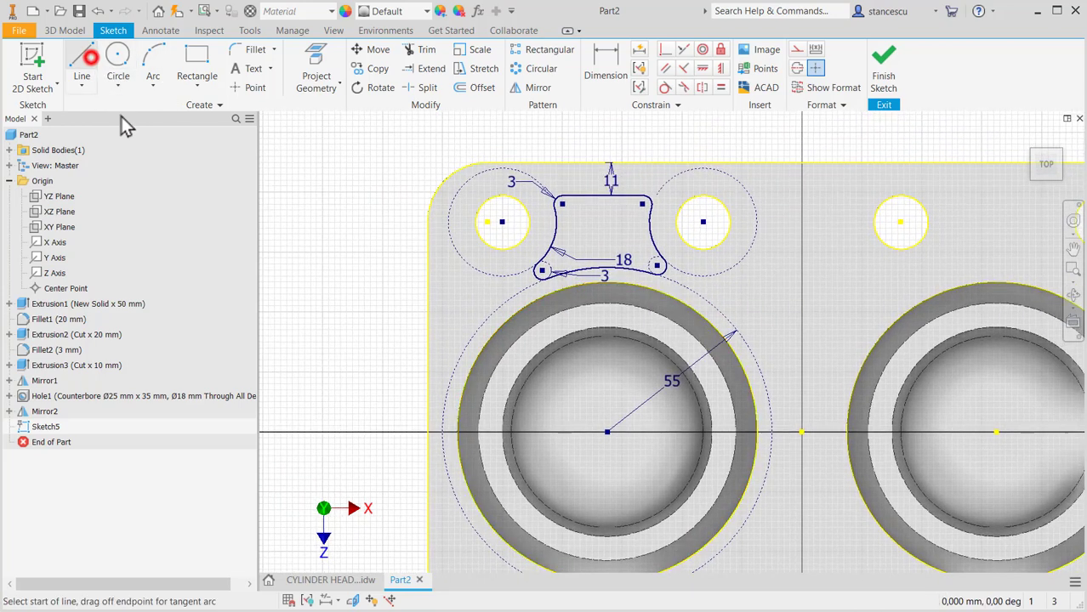
{"action": "left_click", "coordinate": [754, 205]}
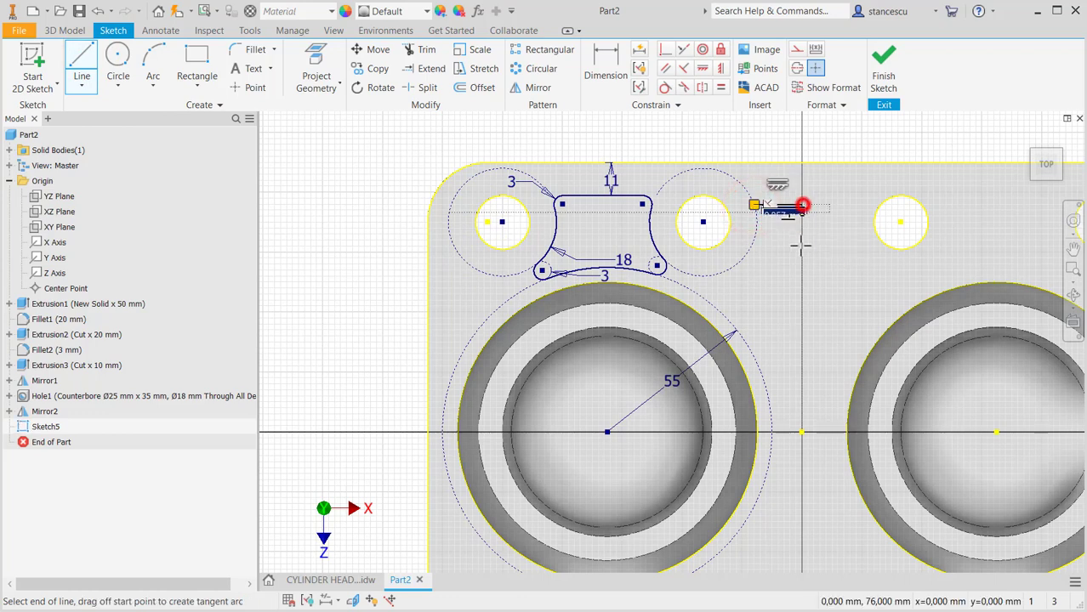
{"action": "left_click", "coordinate": [802, 205]}
{"action": "key", "text": "Escape"}
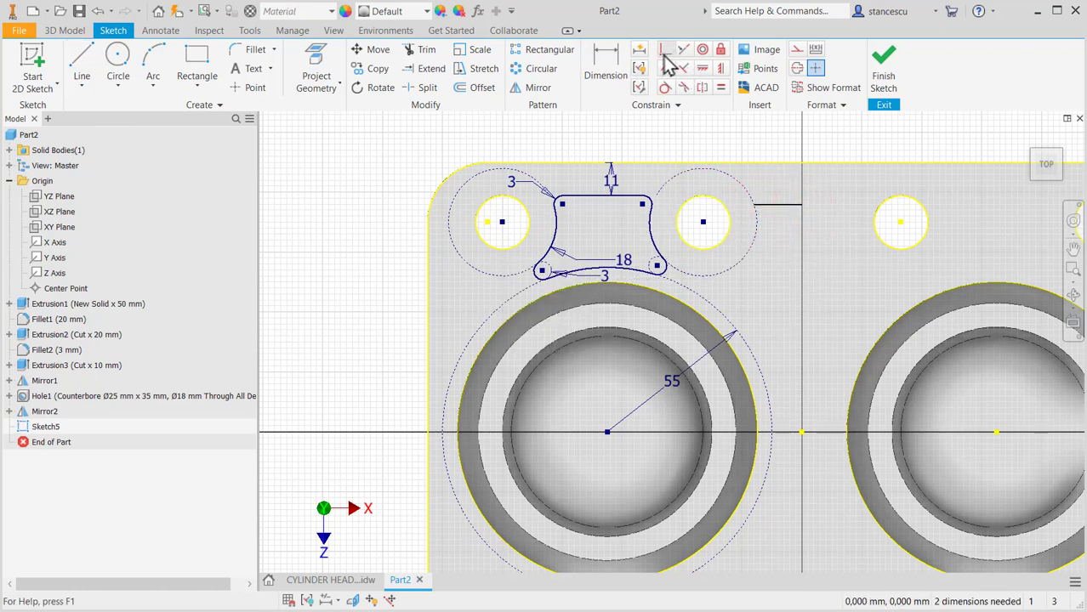
Make the new line collinear with the pocket's top edge.
{"action": "left_click", "coordinate": [723, 70]}
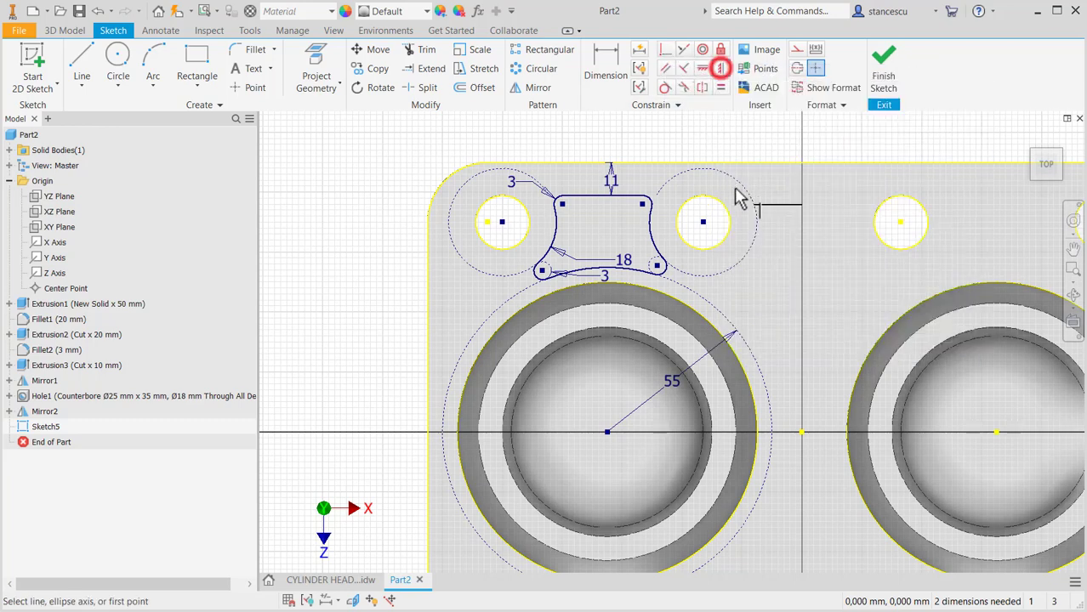
{"action": "left_click", "coordinate": [801, 204]}
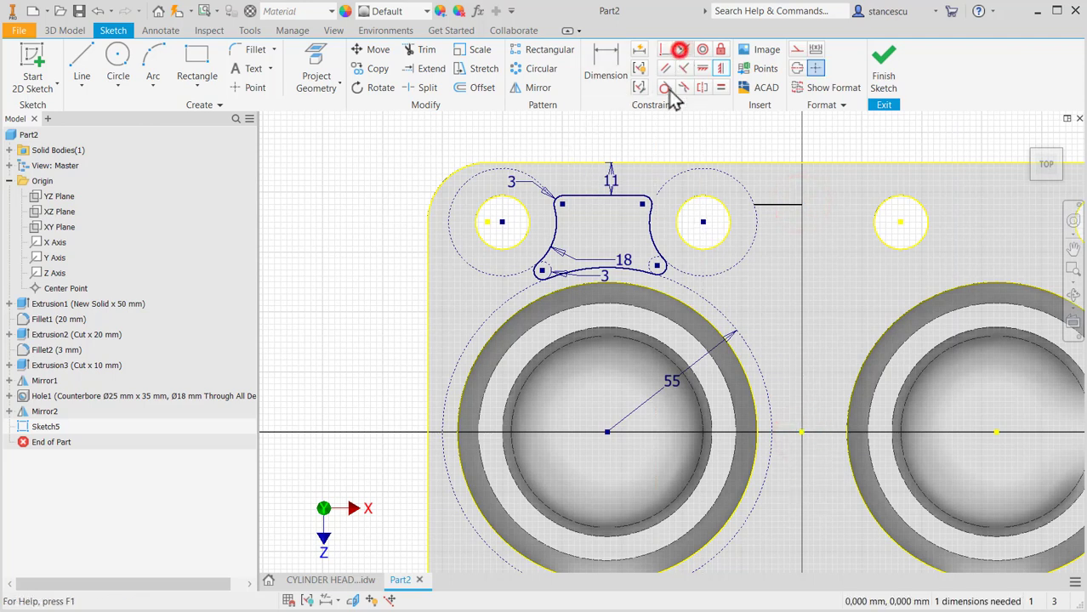
{"action": "left_click", "coordinate": [767, 204]}
{"action": "left_click", "coordinate": [621, 197]}
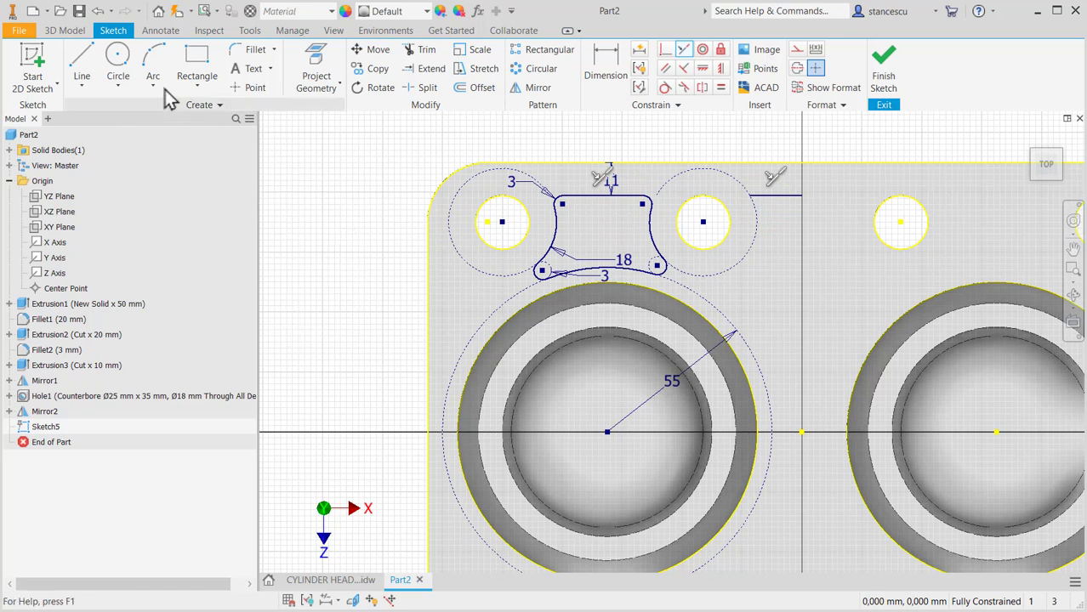
Draw a small circle and make it equal in size to the pocket's fillet arc.
{"action": "left_click", "coordinate": [117, 61]}
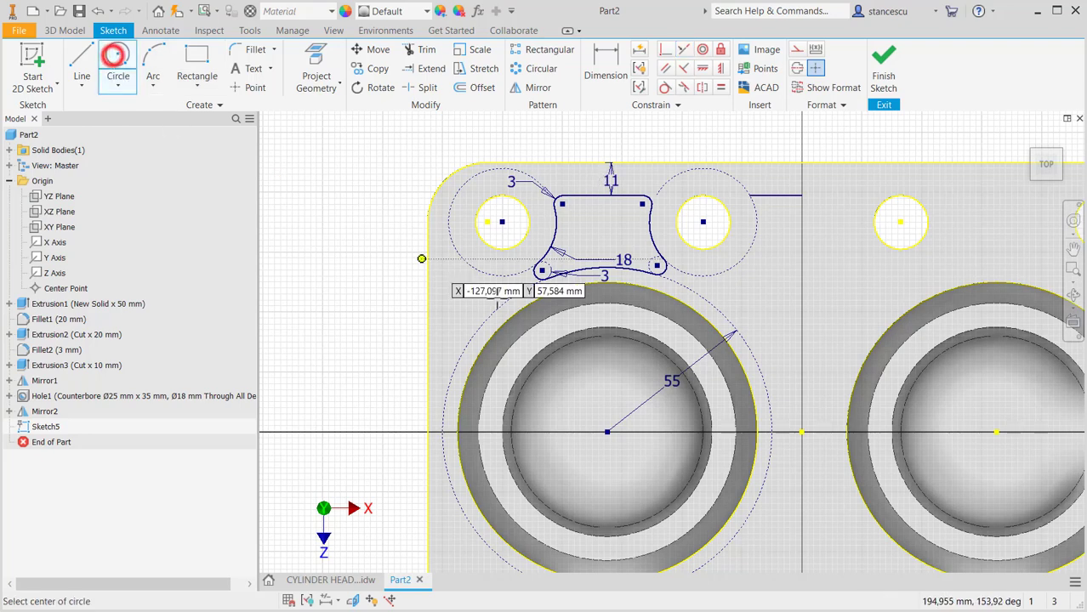
{"action": "left_click", "coordinate": [729, 289]}
{"action": "left_click", "coordinate": [742, 295]}
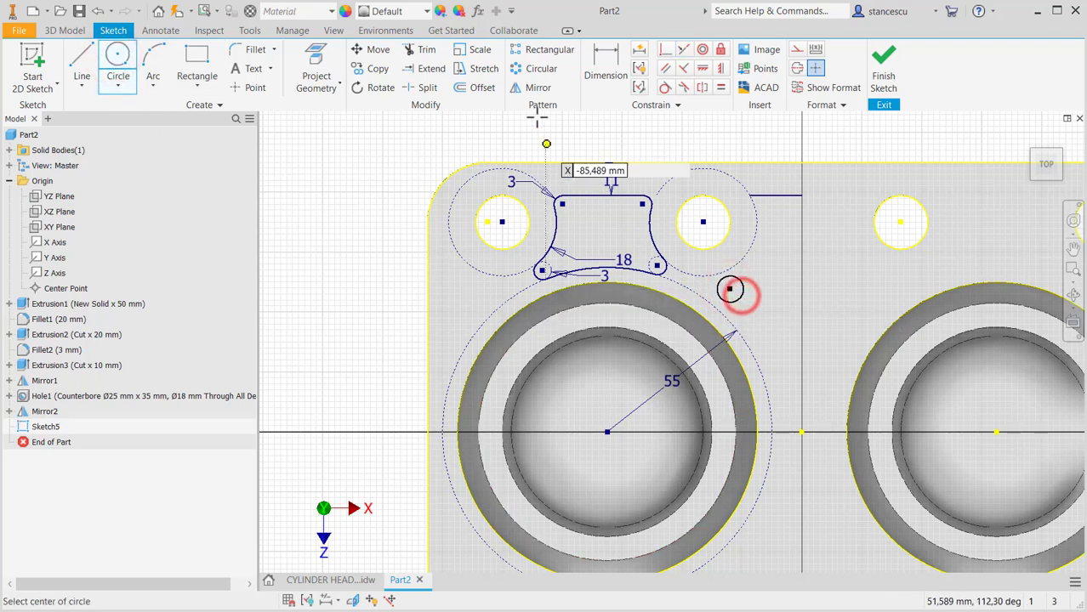
{"action": "left_click", "coordinate": [718, 88]}
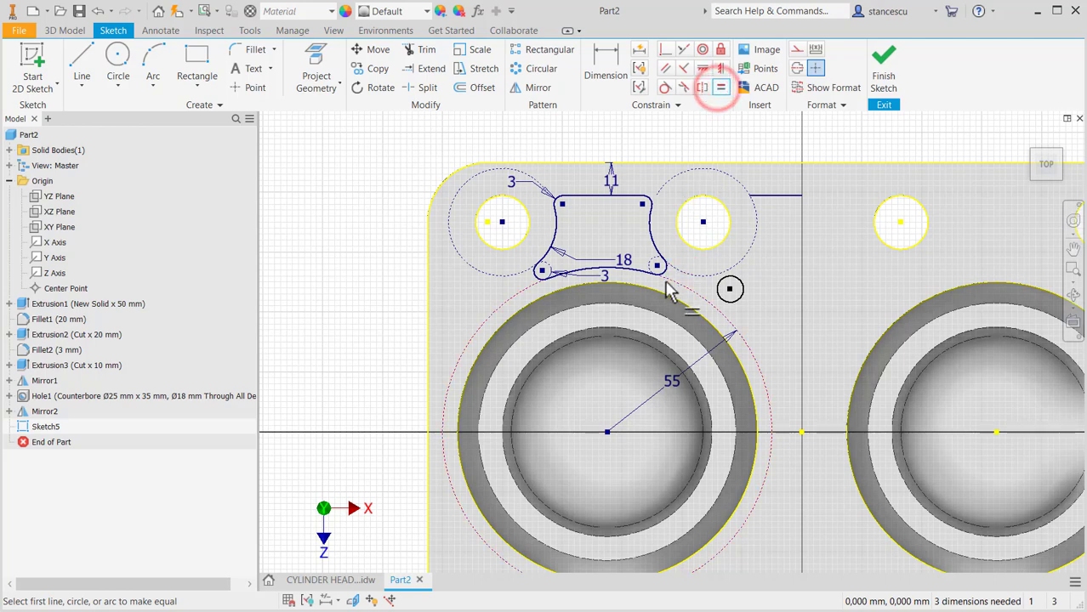
{"action": "left_click", "coordinate": [664, 270]}
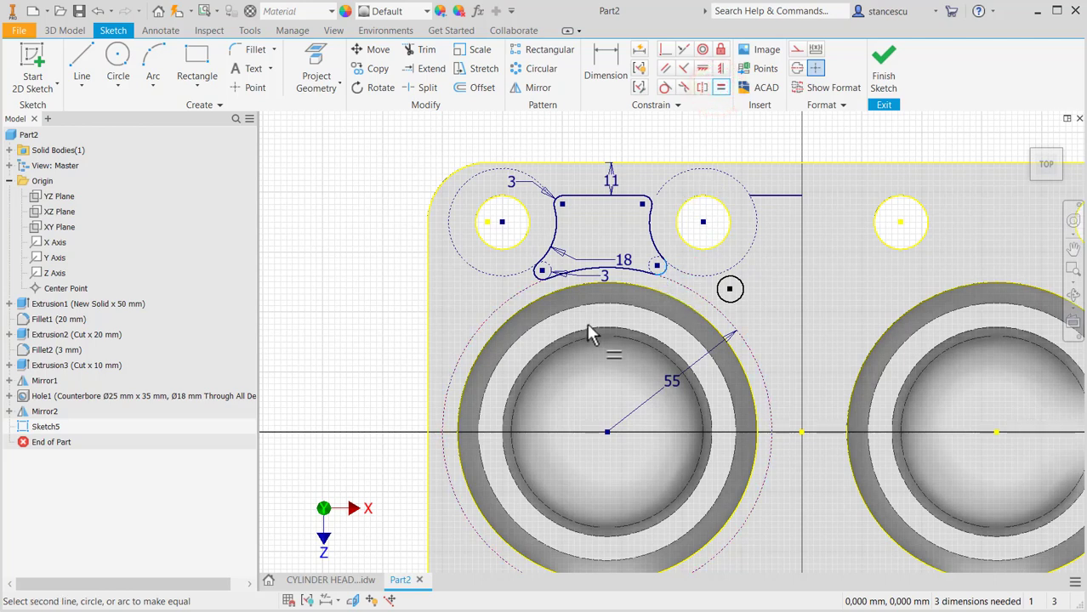
{"action": "left_click", "coordinate": [737, 304]}
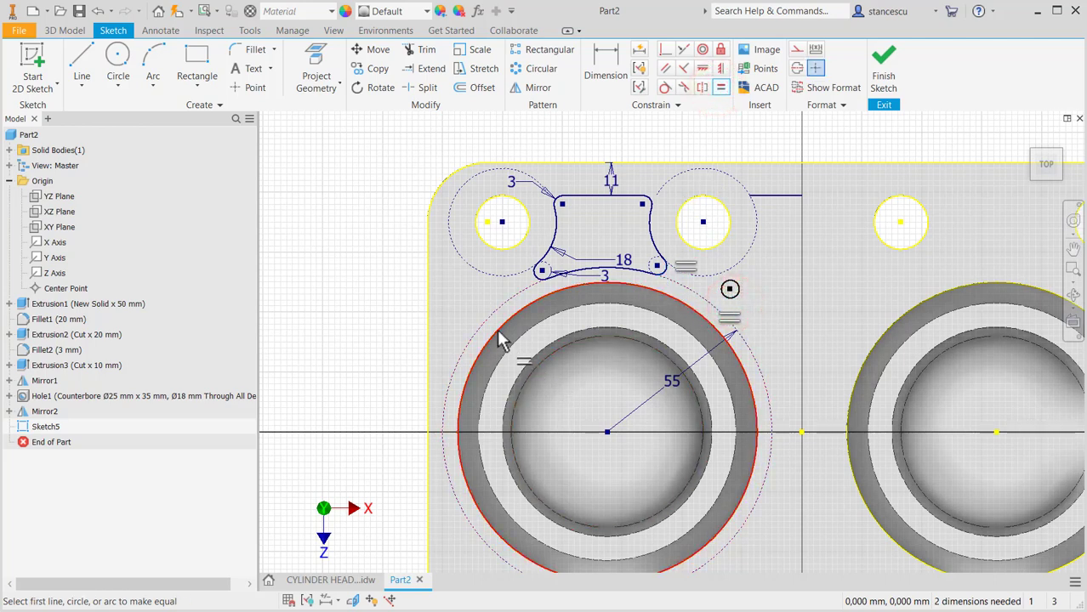
Make the small circle tangent to both the small and the large dotted circles.
{"action": "left_click", "coordinate": [664, 88]}
{"action": "scroll", "coordinate": [706, 271], "scroll_direction": "down", "scroll_amount": 3}
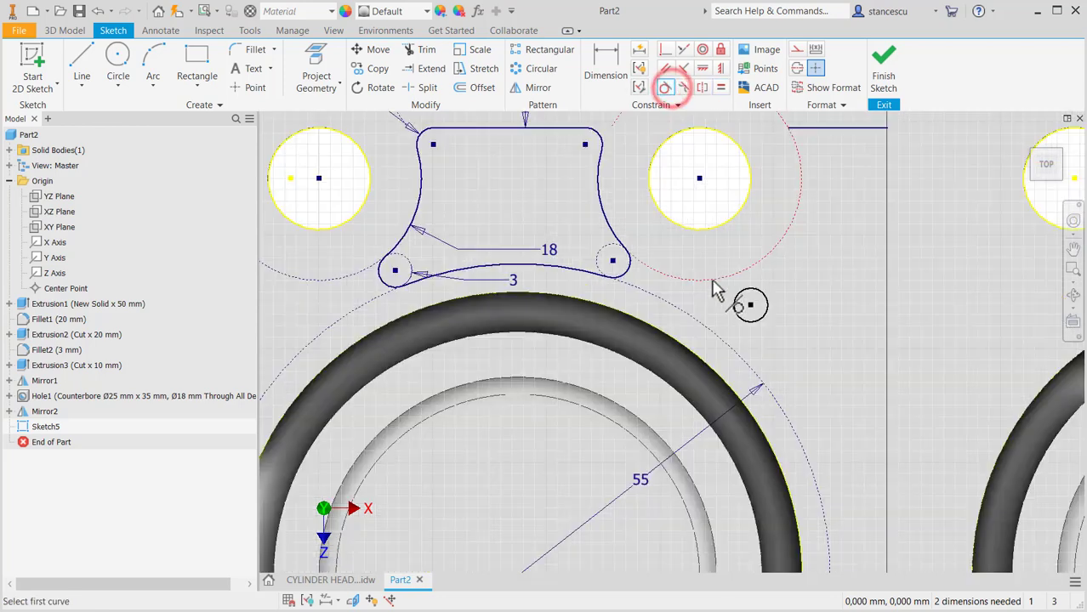
{"action": "left_click", "coordinate": [733, 306]}
{"action": "left_click", "coordinate": [726, 279]}
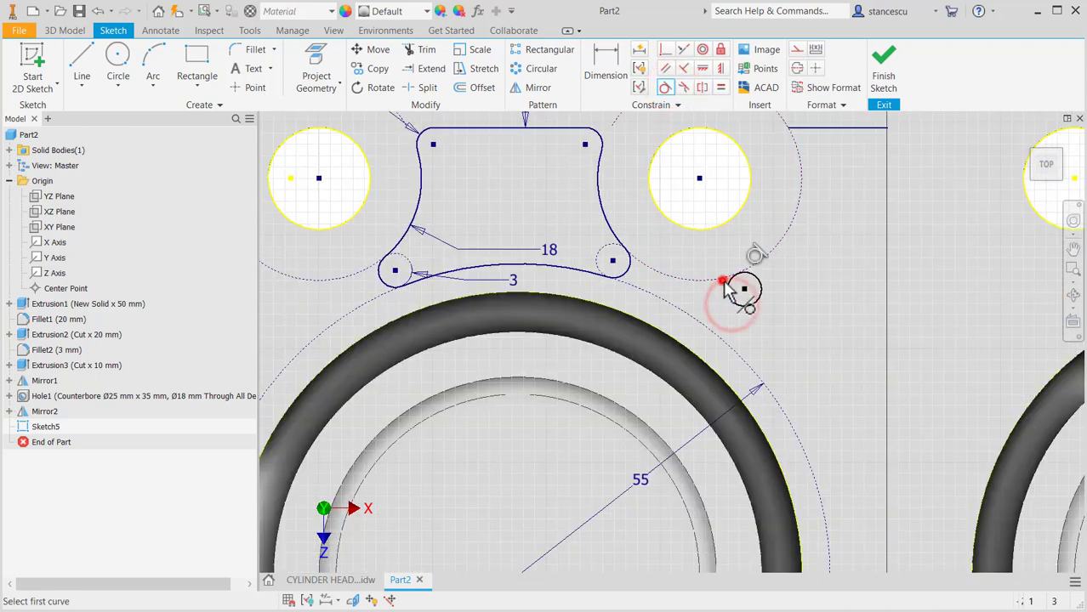
{"action": "left_click", "coordinate": [735, 304]}
{"action": "left_click", "coordinate": [704, 338]}
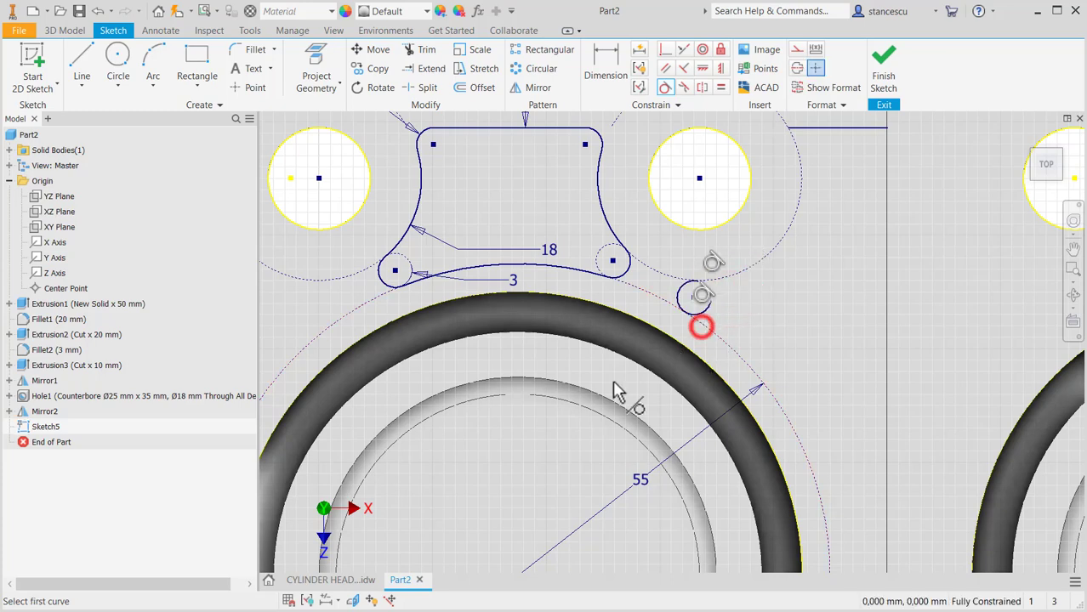
{"action": "scroll", "coordinate": [537, 415], "scroll_direction": "up", "scroll_amount": 3}
{"action": "middle_click_drag", "start_coordinate": [538, 426], "coordinate": [561, 331]}
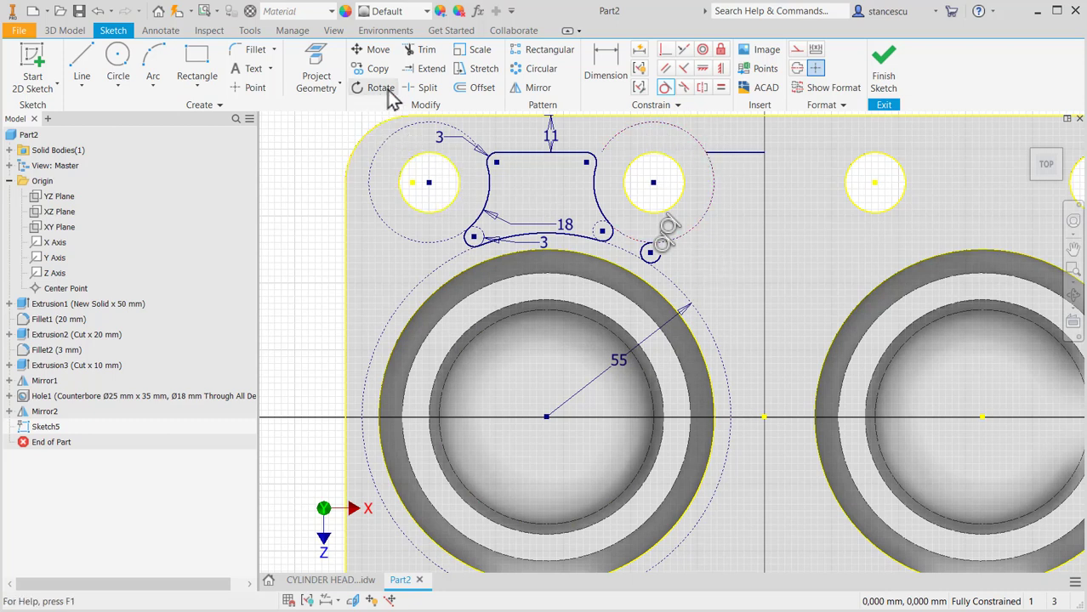
Split the small circle and the dotted circles at their intersection points.
{"action": "left_click", "coordinate": [420, 87]}
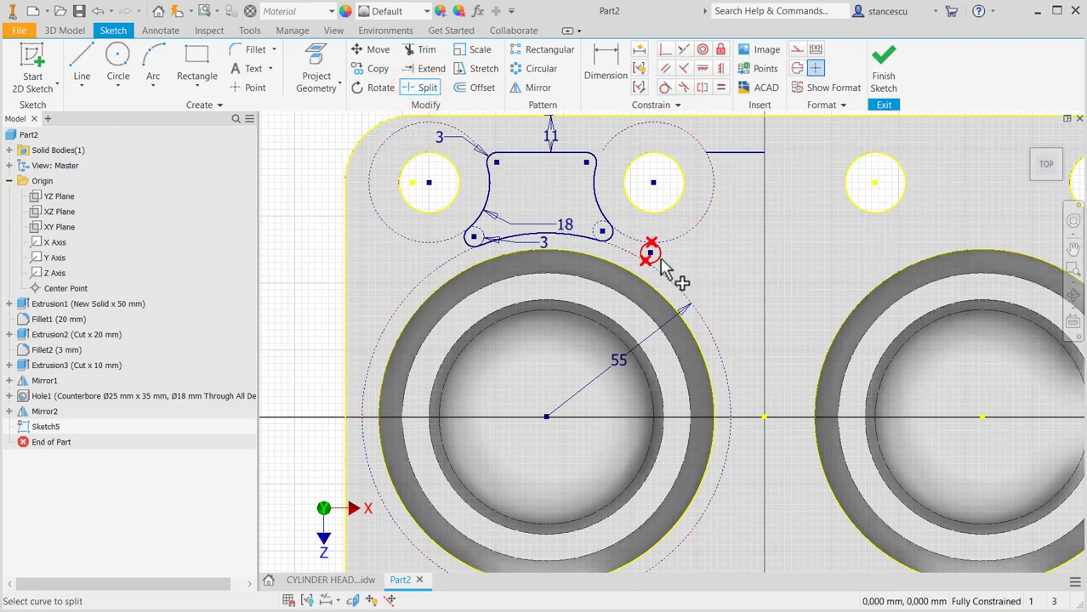
{"action": "left_click", "coordinate": [662, 264]}
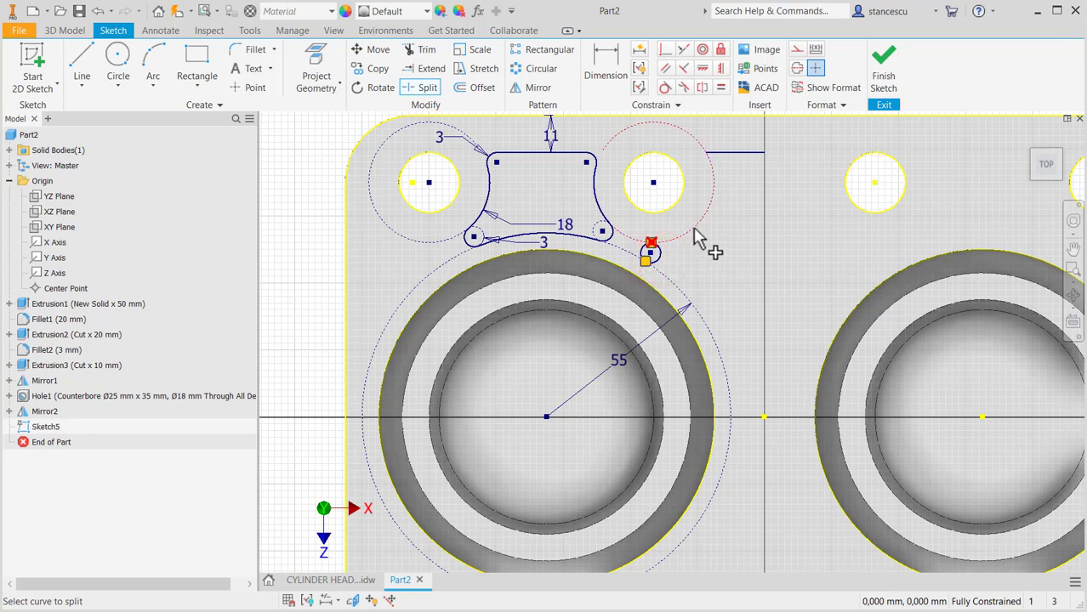
{"action": "left_click", "coordinate": [695, 229]}
{"action": "left_click", "coordinate": [710, 164]}
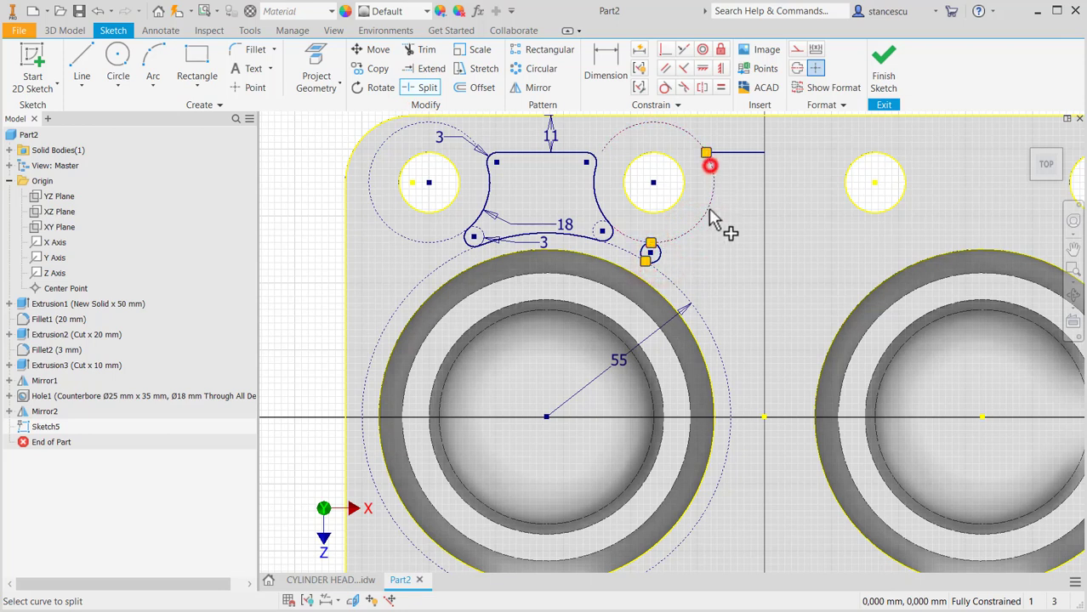
{"action": "left_click", "coordinate": [676, 288]}
{"action": "key", "text": "Escape"}
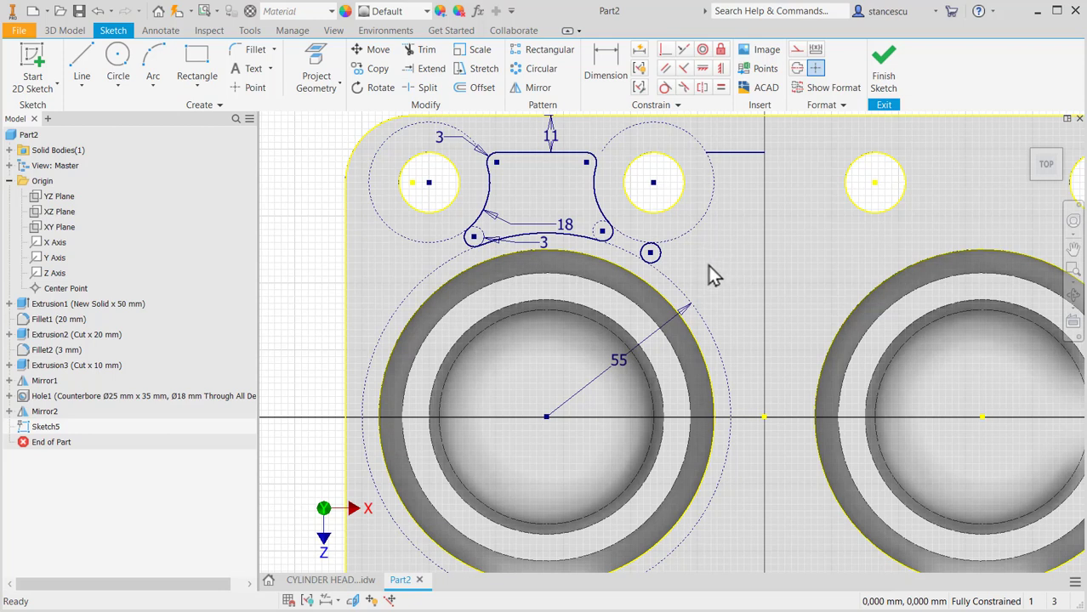
Toggle the small arc's construction style and make the dashed arc beside the right hole solid.
{"action": "left_click", "coordinate": [650, 253]}
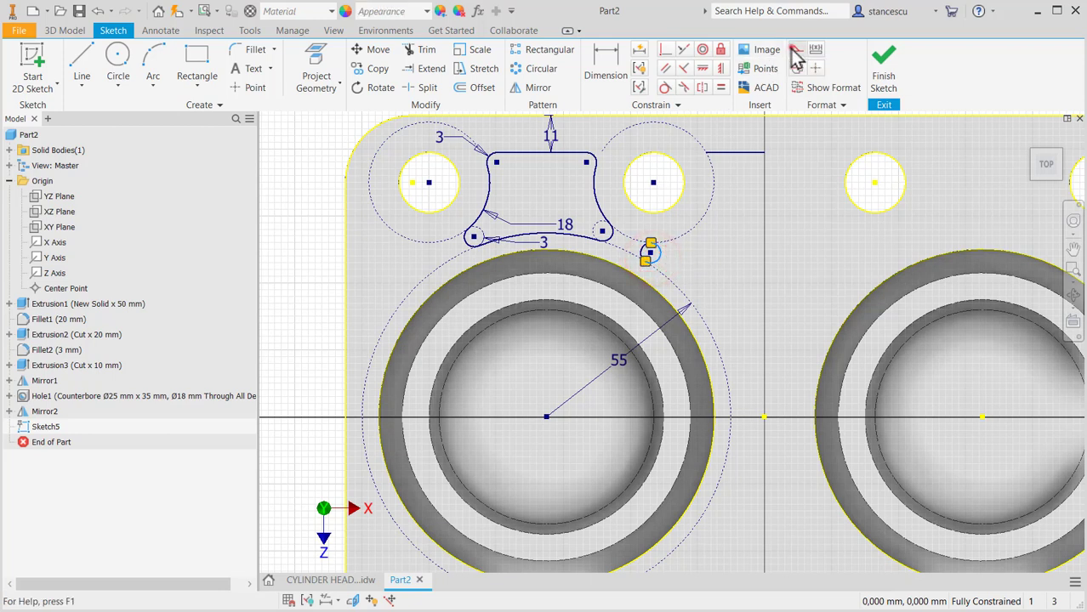
{"action": "left_click", "coordinate": [796, 49]}
{"action": "left_click", "coordinate": [722, 217]}
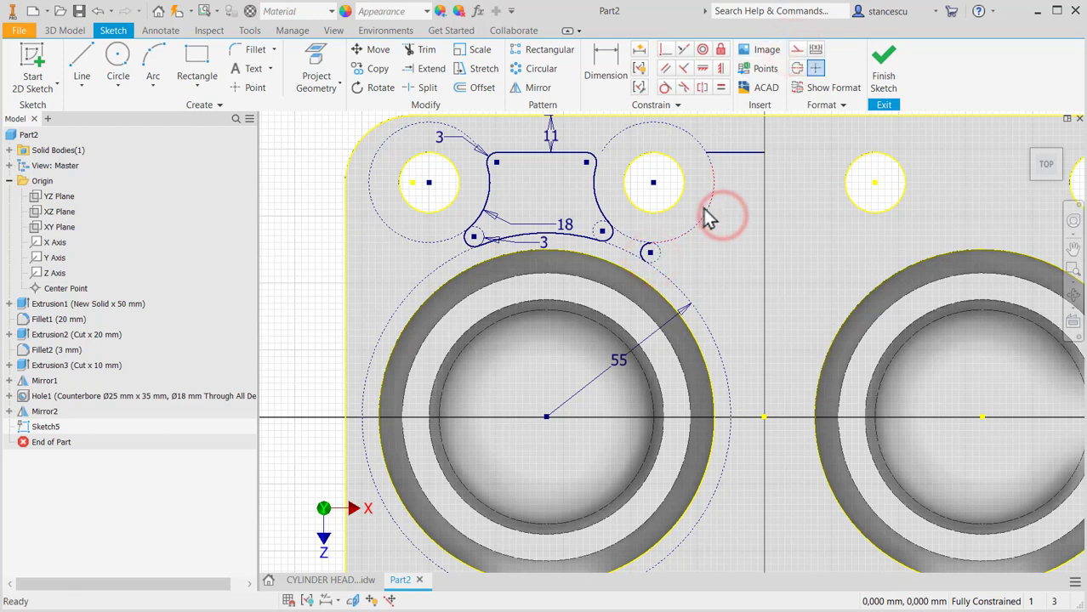
{"action": "left_click", "coordinate": [705, 210]}
{"action": "left_click", "coordinate": [796, 48]}
{"action": "left_click", "coordinate": [731, 246]}
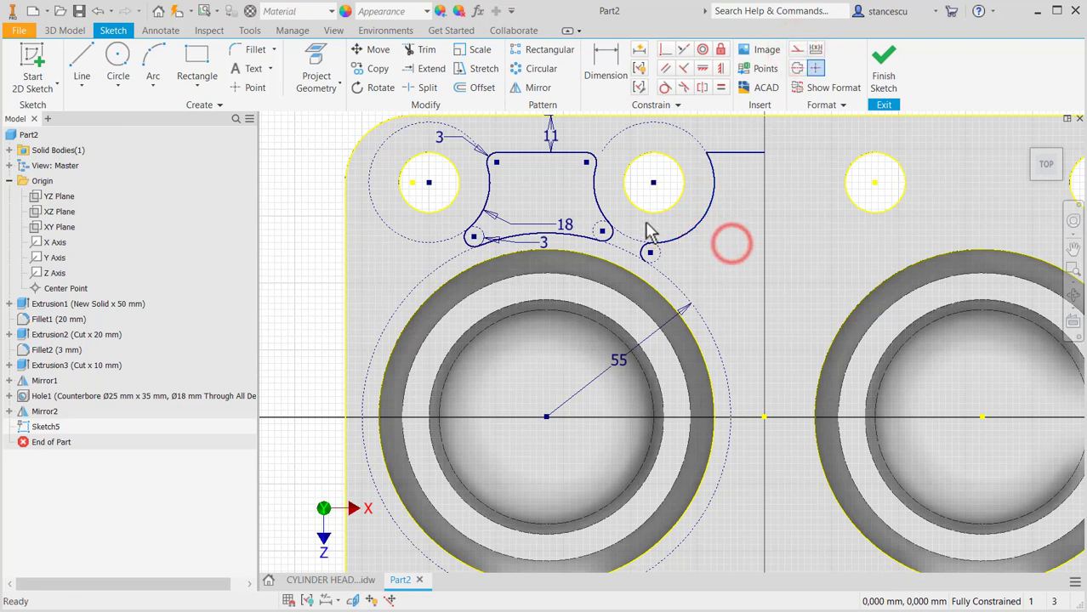
Round the corner between the arc and the short top line with a 3 mm fillet.
{"action": "left_click", "coordinate": [249, 50]}
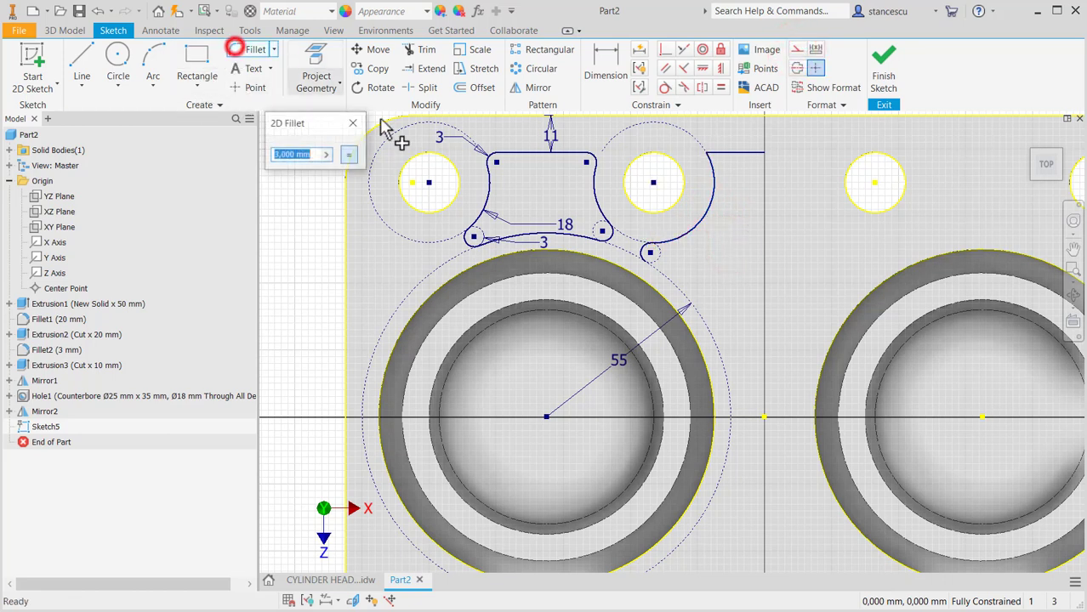
{"action": "left_click", "coordinate": [711, 170]}
{"action": "left_click", "coordinate": [730, 153]}
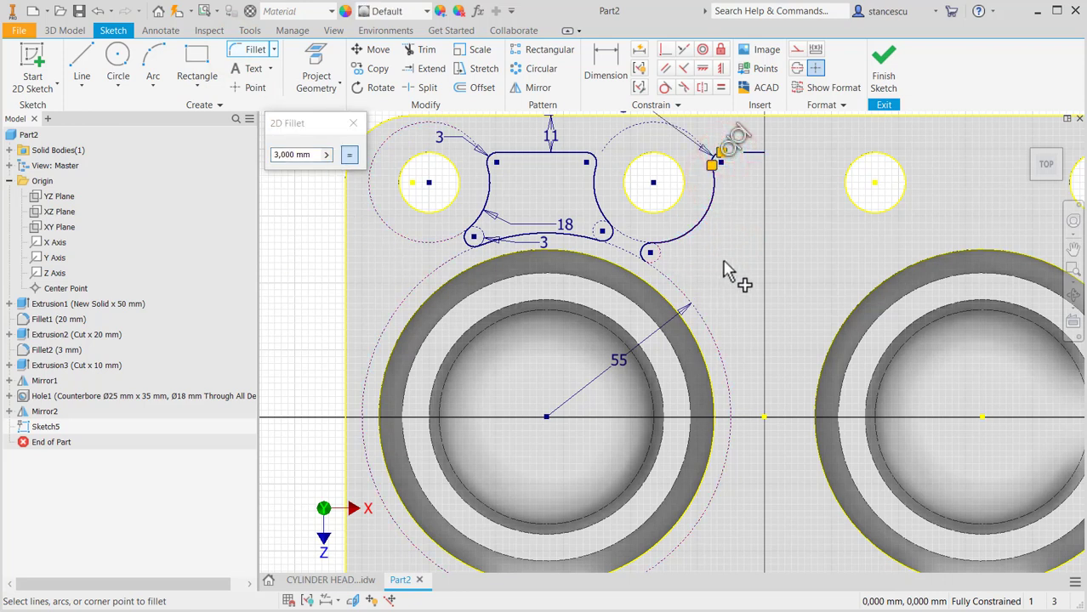
{"action": "key", "text": "Escape"}
{"action": "scroll", "coordinate": [755, 191], "scroll_direction": "down", "scroll_amount": 1}
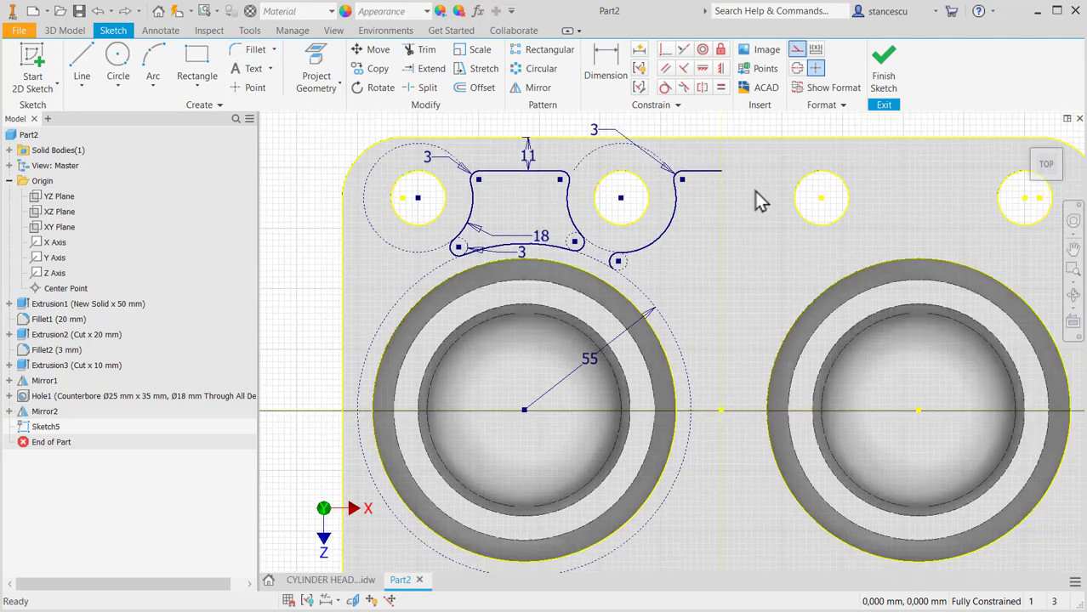
Mirror the upper pocket outline across the horizontal axis to make a matching lower profile.
{"action": "left_click", "coordinate": [514, 90]}
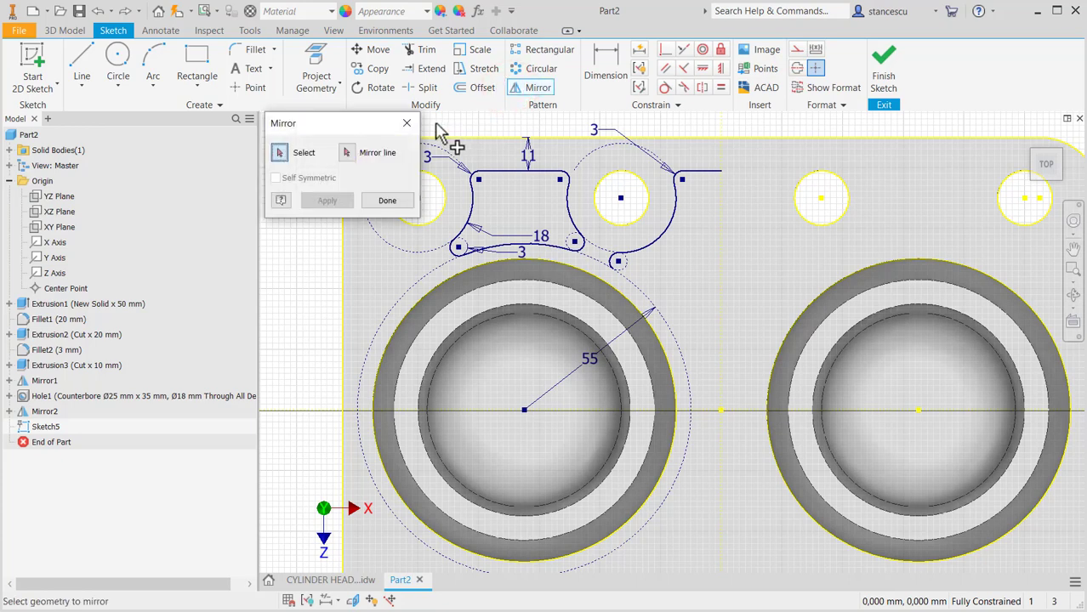
{"action": "mouse_move", "coordinate": [435, 123]}
{"action": "left_mouse_down"}
{"action": "mouse_move", "coordinate": [574, 274]}
{"action": "mouse_move", "coordinate": [729, 271]}
{"action": "mouse_move", "coordinate": [733, 283]}
{"action": "left_mouse_up"}
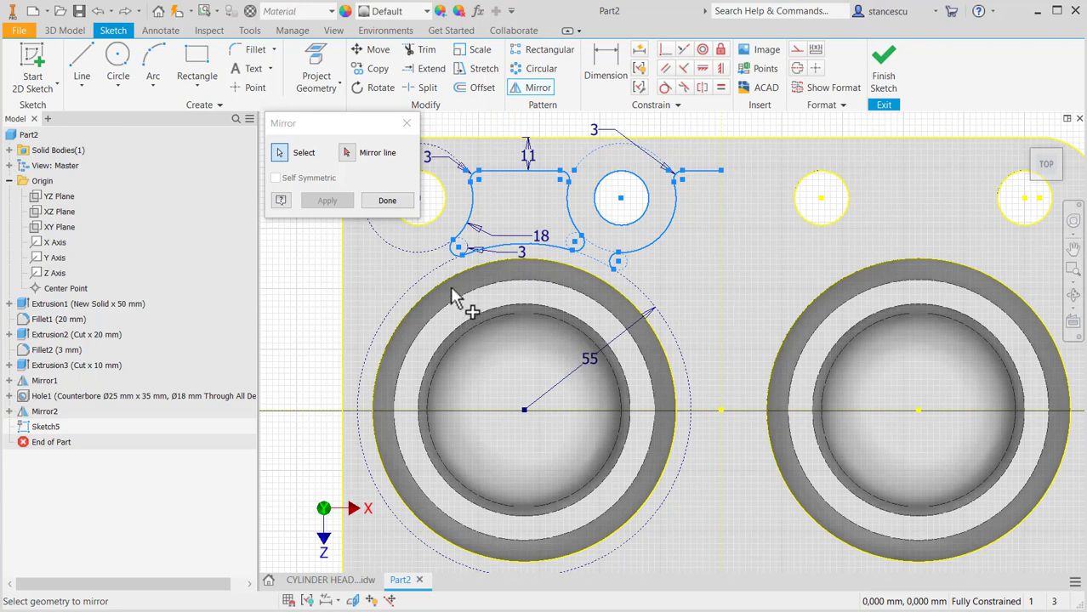
{"action": "left_click", "coordinate": [347, 153]}
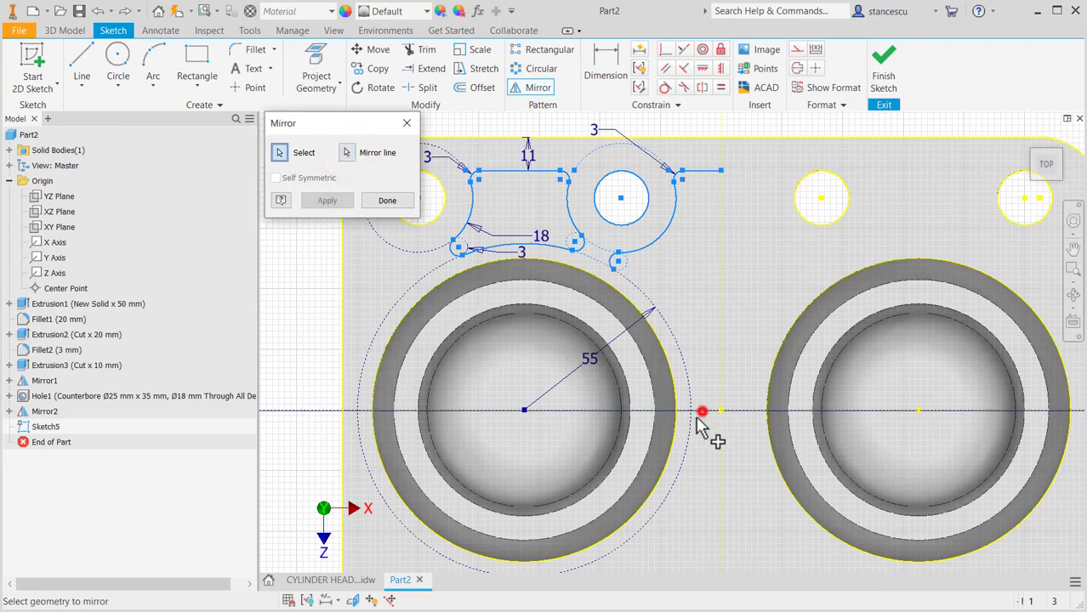
{"action": "left_click", "coordinate": [702, 412]}
{"action": "left_click", "coordinate": [328, 202]}
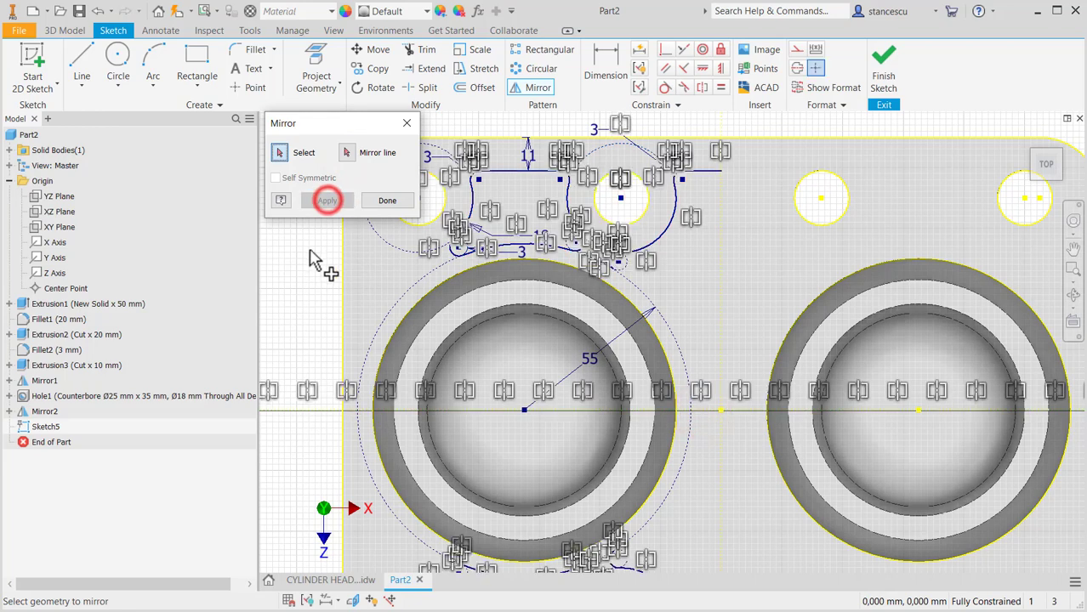
{"action": "left_click", "coordinate": [386, 202]}
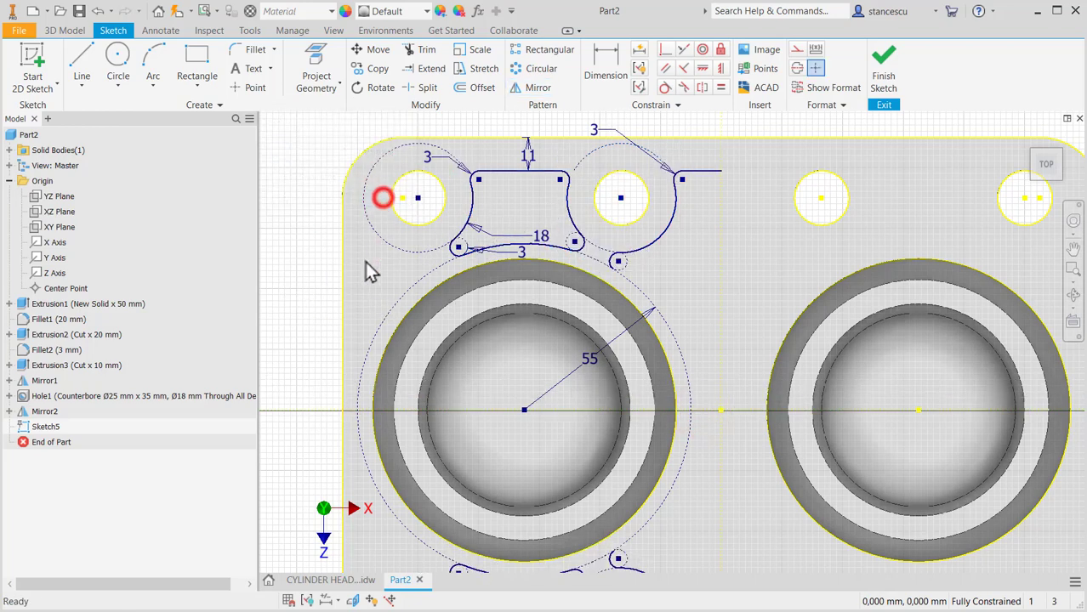
{"action": "middle_click_drag", "start_coordinate": [645, 412], "coordinate": [656, 301]}
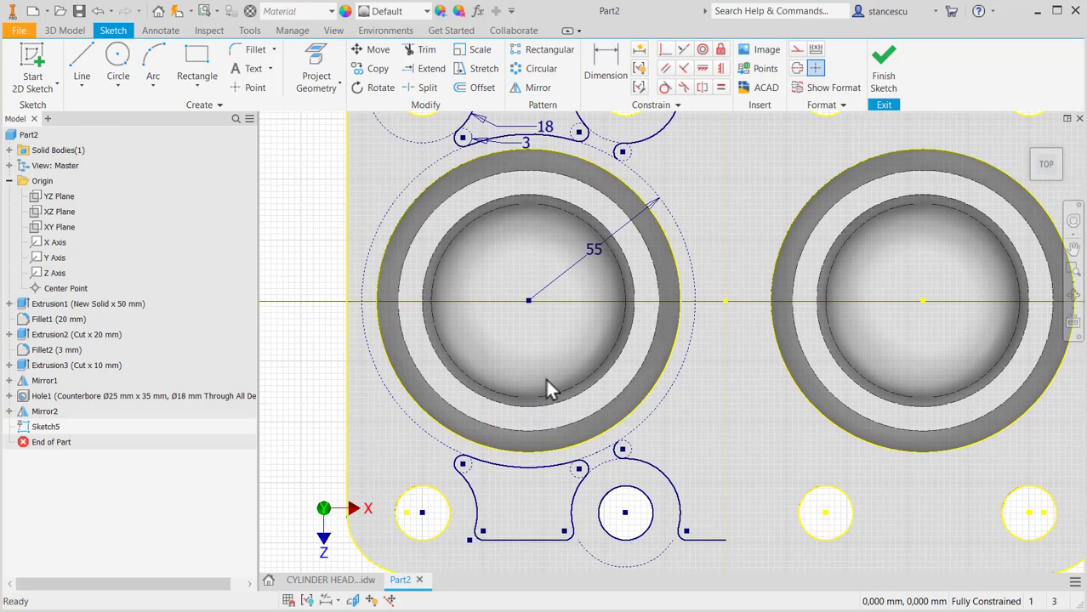
Split the left ring's dotted R55 circle at the upper outline, lower outline and its left end.
{"action": "left_click", "coordinate": [426, 88]}
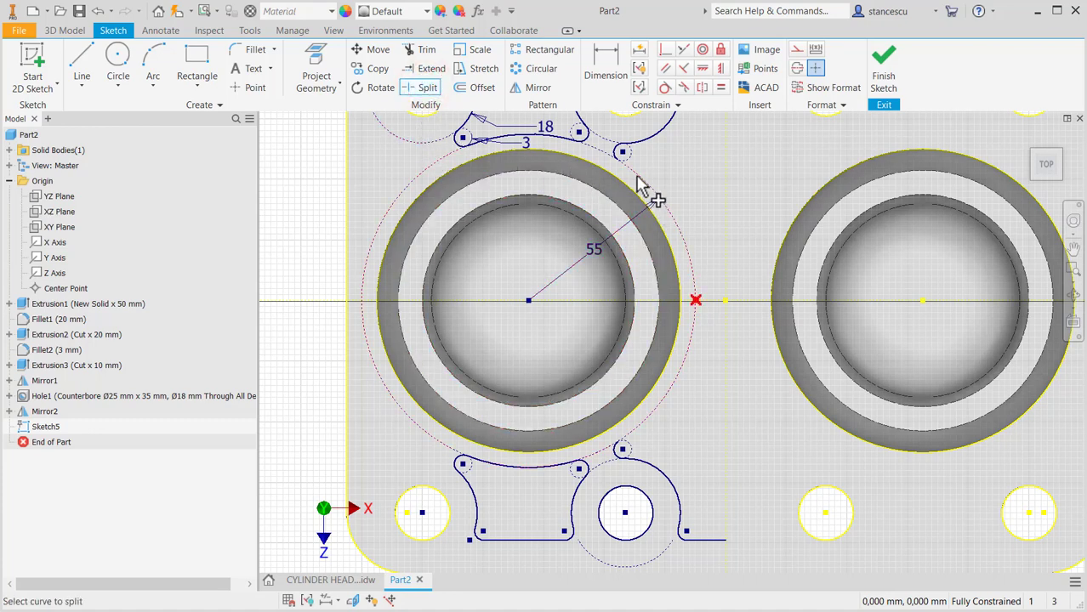
{"action": "left_click", "coordinate": [652, 422]}
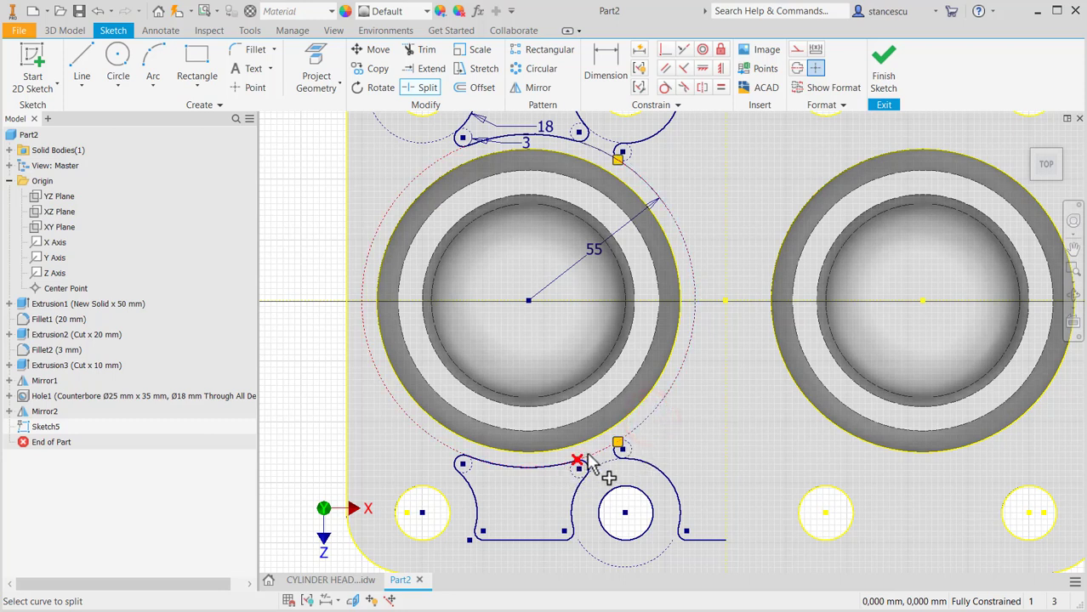
{"action": "left_click", "coordinate": [586, 455]}
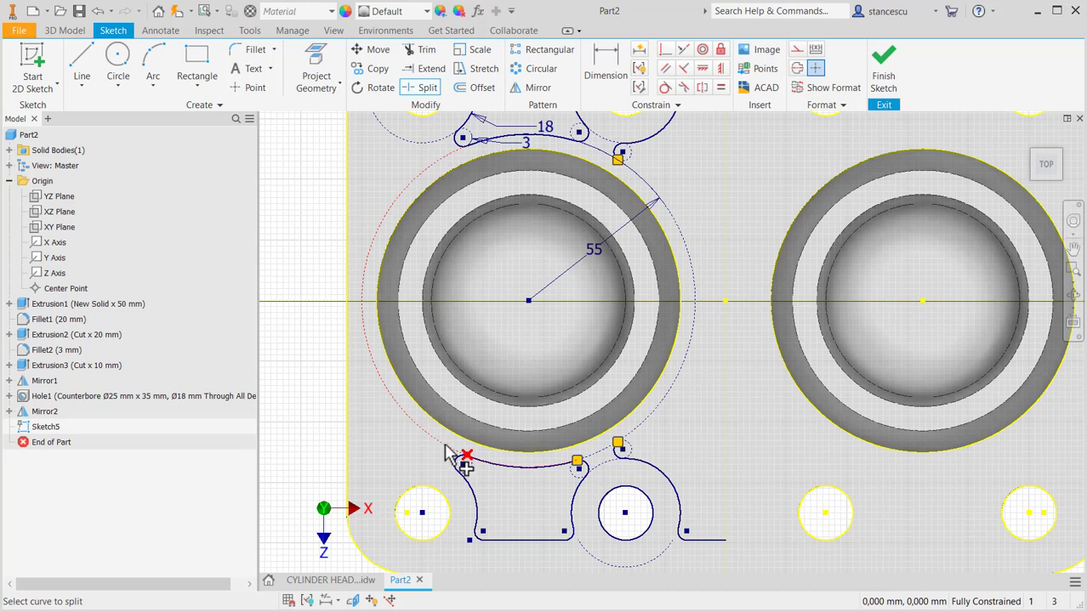
{"action": "left_click", "coordinate": [445, 447]}
Make the R55 circle's right-hand arc solid geometry and fit the whole part in view.
{"action": "key", "text": "Escape"}
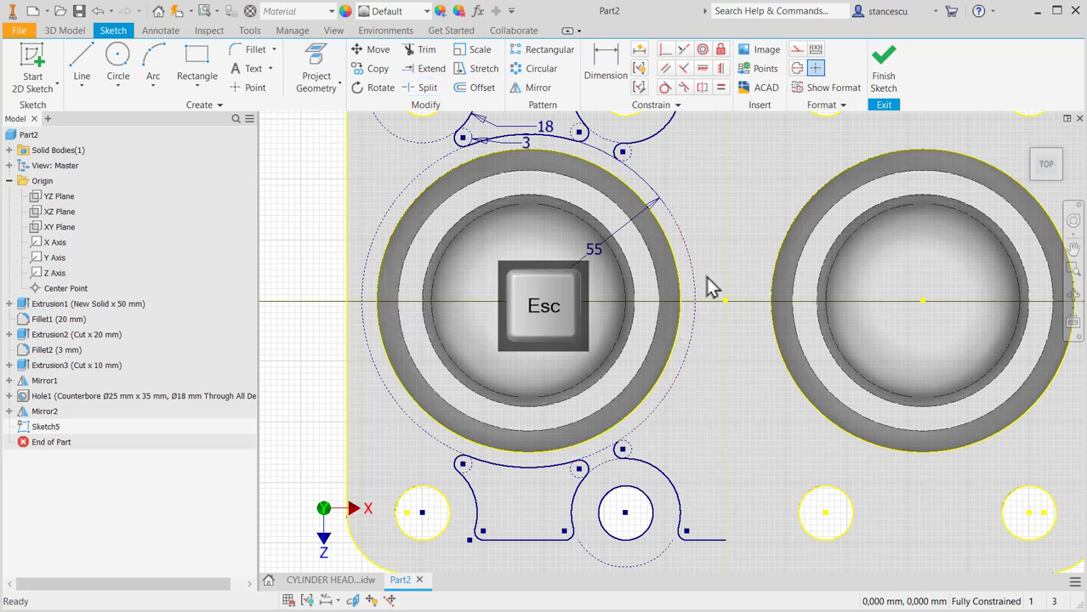
{"action": "left_click", "coordinate": [706, 281]}
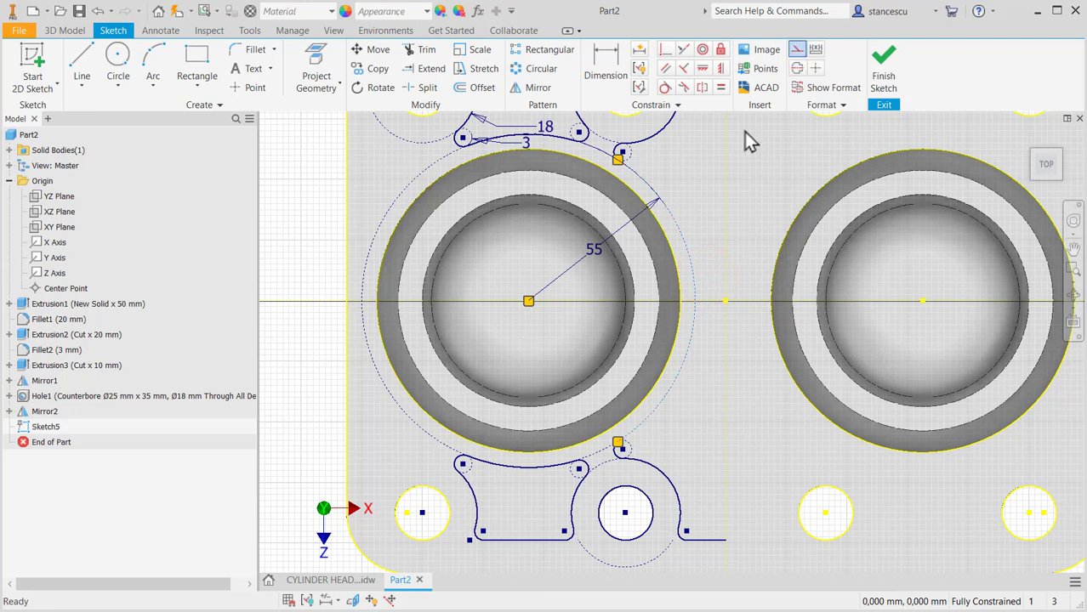
{"action": "left_click", "coordinate": [797, 49]}
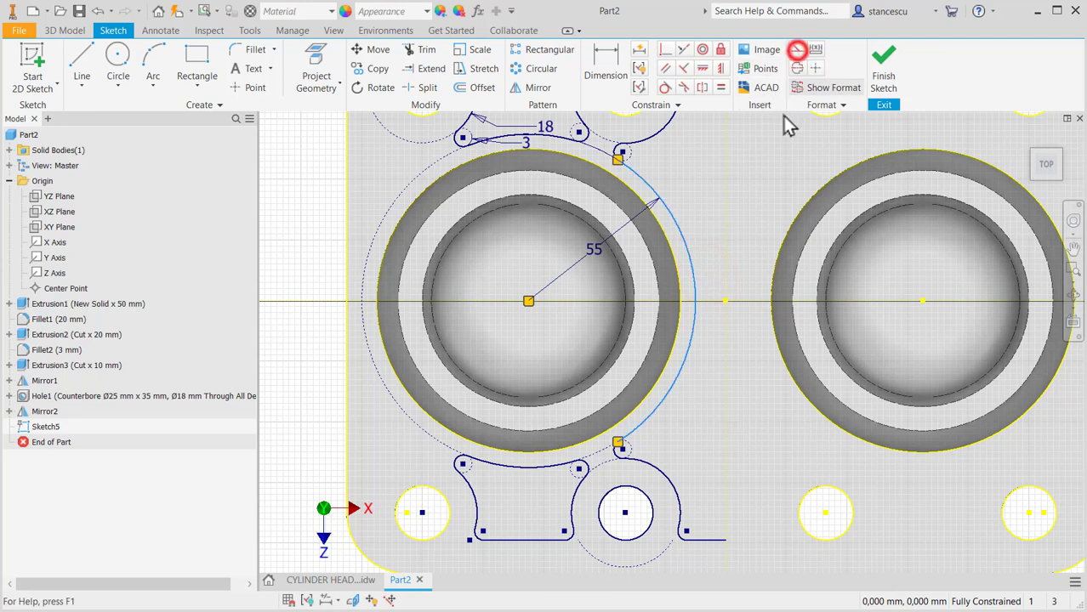
{"action": "left_click", "coordinate": [733, 229]}
{"action": "middle_click_drag", "start_coordinate": [745, 398], "coordinate": [739, 444]}
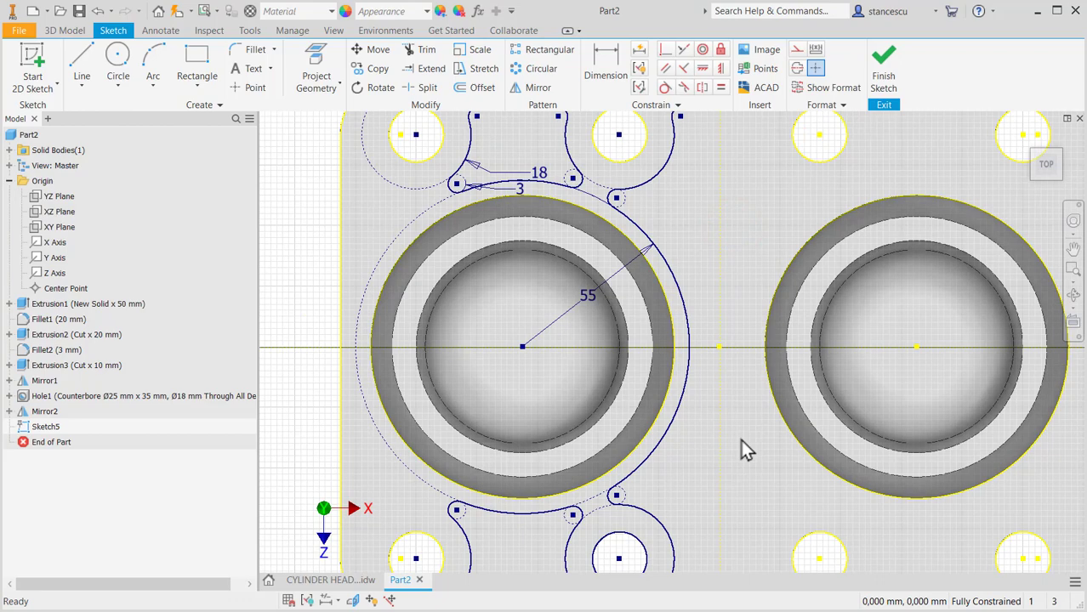
{"action": "key", "text": "Home"}
{"action": "left_click", "coordinate": [724, 457]}
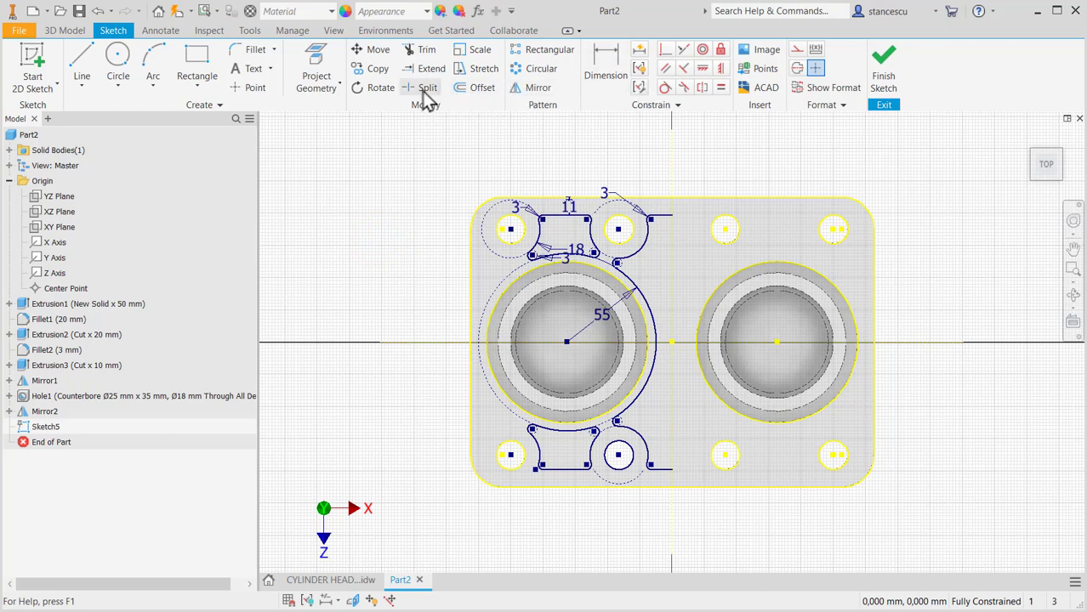
Mirror the left-half pocket outline across the vertical centreline onto the right side.
{"action": "left_click", "coordinate": [528, 87]}
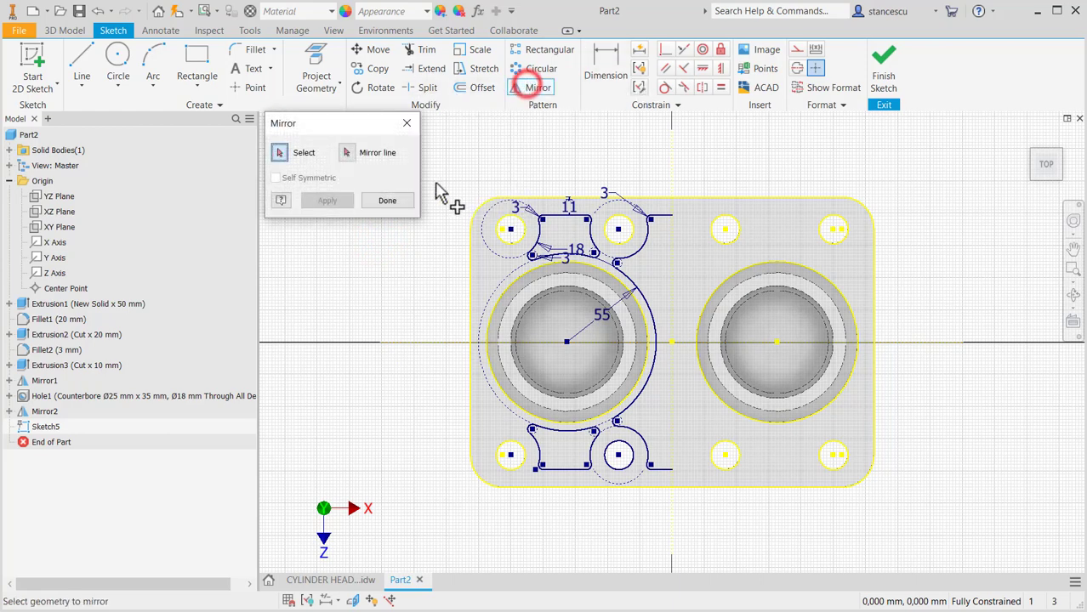
{"action": "mouse_move", "coordinate": [507, 175]}
{"action": "left_mouse_down"}
{"action": "mouse_move", "coordinate": [557, 450]}
{"action": "mouse_move", "coordinate": [680, 498]}
{"action": "left_mouse_up"}
{"action": "left_click", "coordinate": [347, 153]}
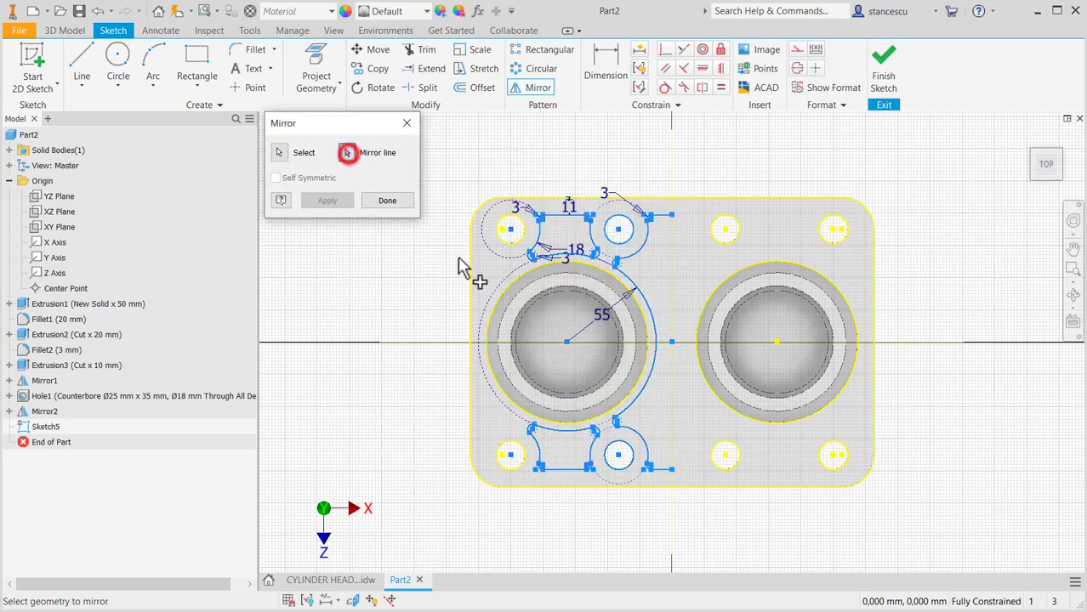
{"action": "left_click", "coordinate": [670, 276]}
{"action": "left_click", "coordinate": [327, 202]}
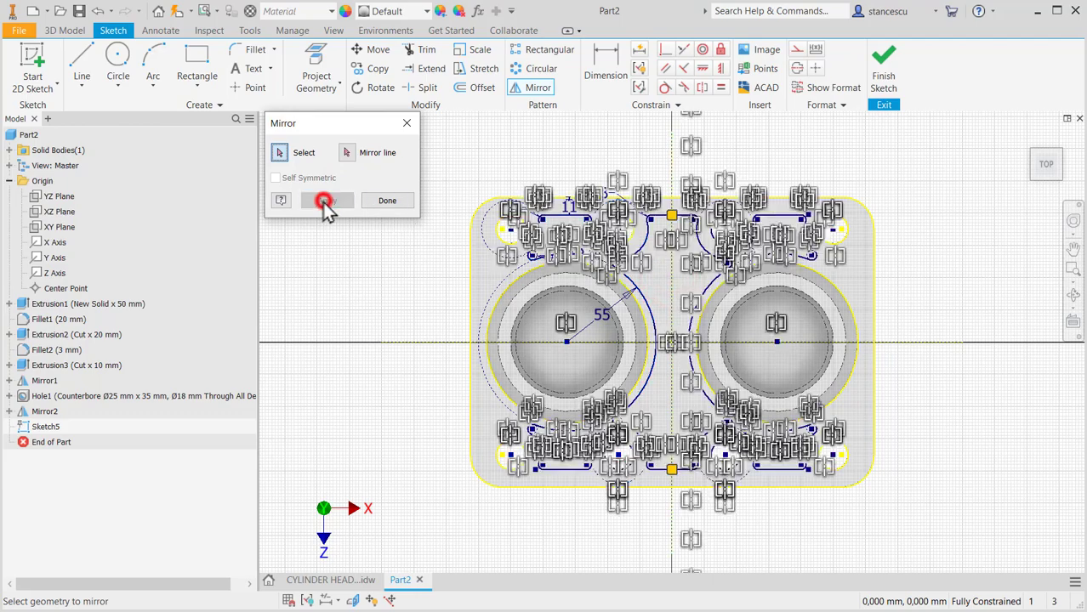
{"action": "left_click", "coordinate": [385, 204]}
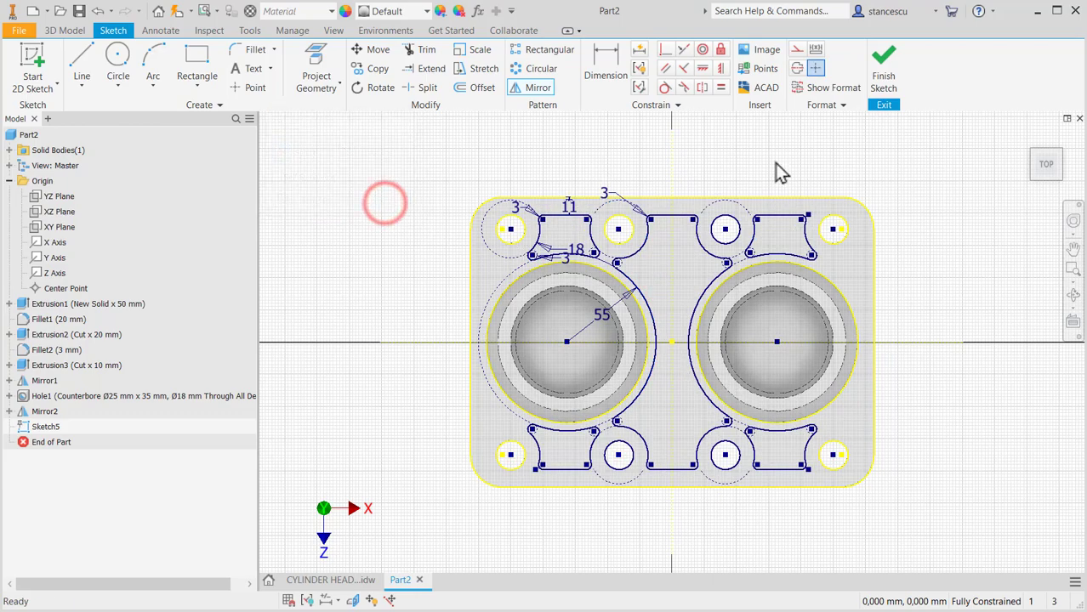
Finish the sketch and extrude the five pocket regions as a 20 mm deep cut.
{"action": "left_click", "coordinate": [885, 73]}
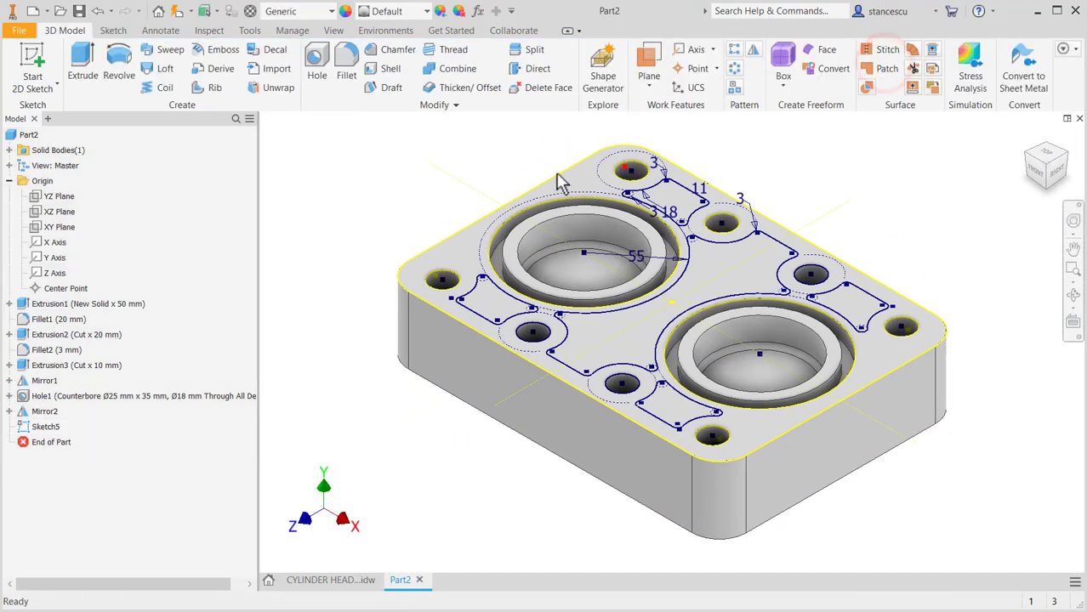
{"action": "left_click", "coordinate": [81, 65]}
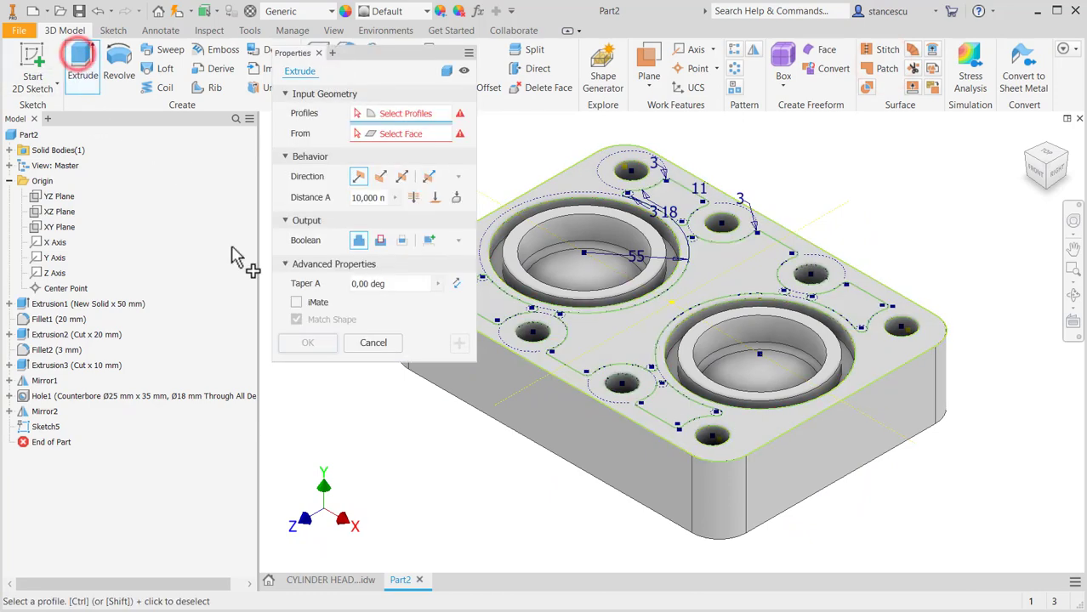
{"action": "left_click", "coordinate": [497, 316]}
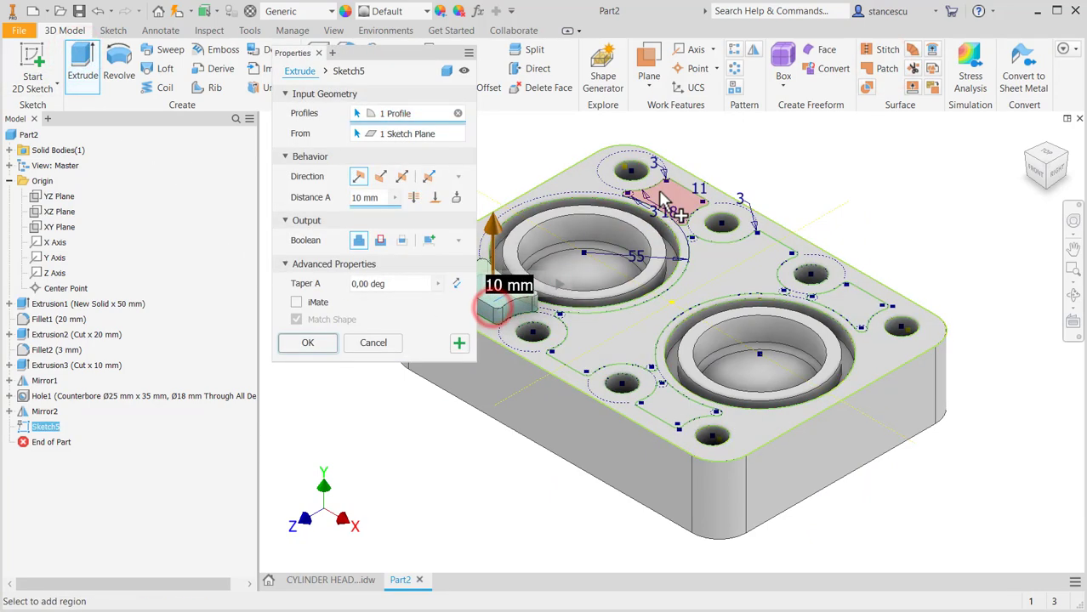
{"action": "left_click", "coordinate": [663, 198]}
{"action": "left_click", "coordinate": [746, 257]}
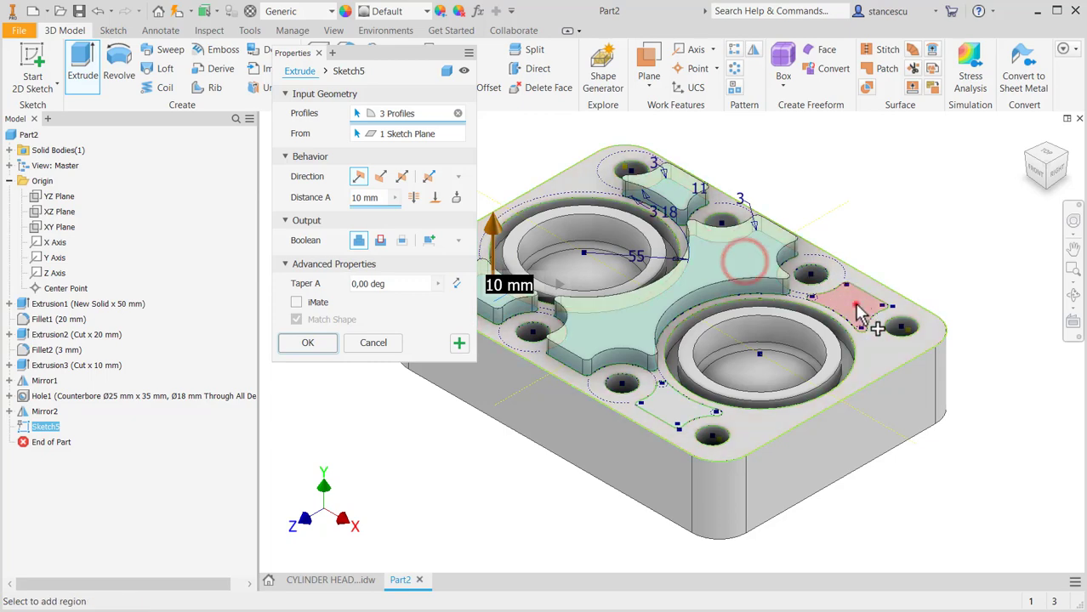
{"action": "left_click", "coordinate": [852, 304]}
{"action": "left_click", "coordinate": [662, 415]}
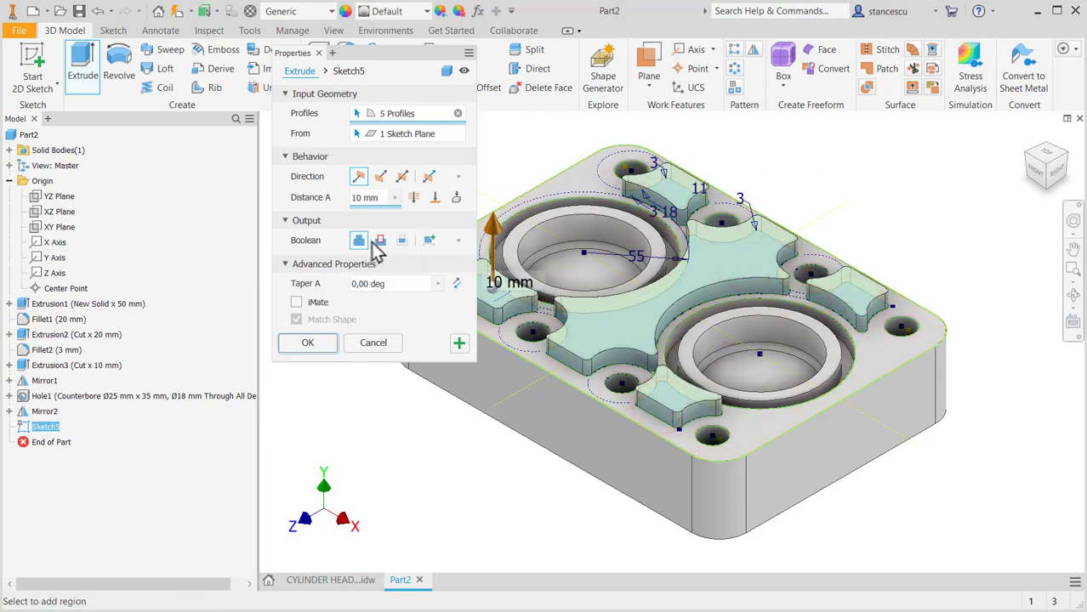
{"action": "left_click", "coordinate": [376, 243]}
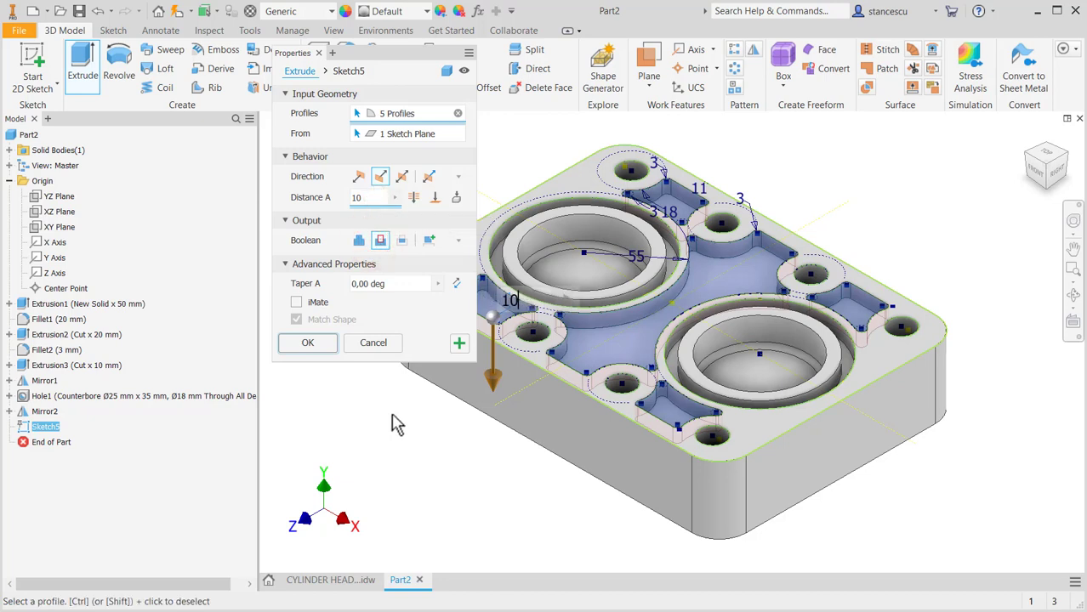
{"action": "left_click", "coordinate": [530, 295]}
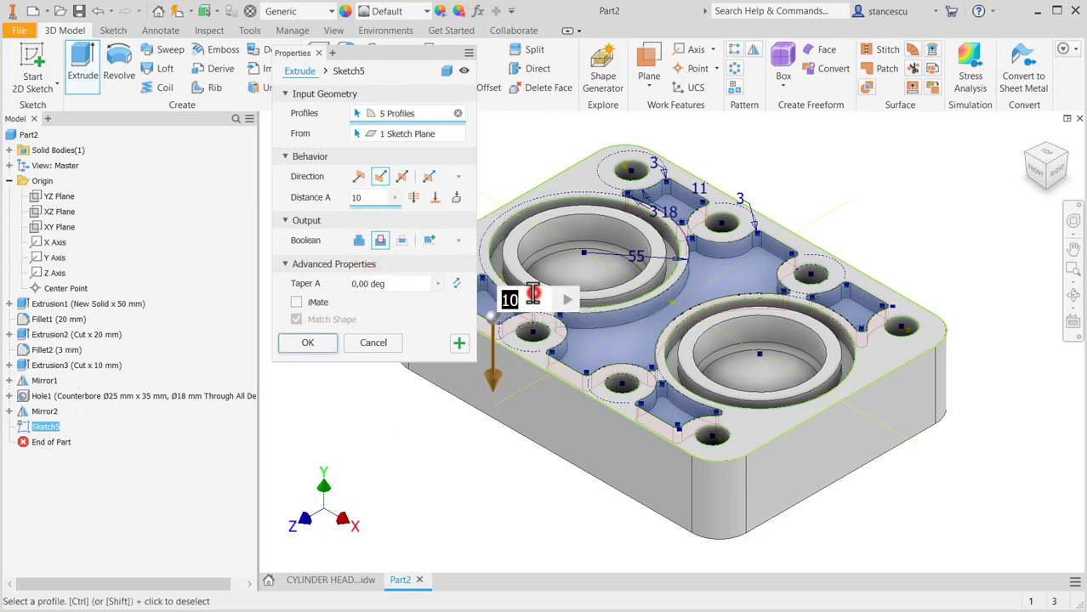
{"action": "type", "text": "20"}
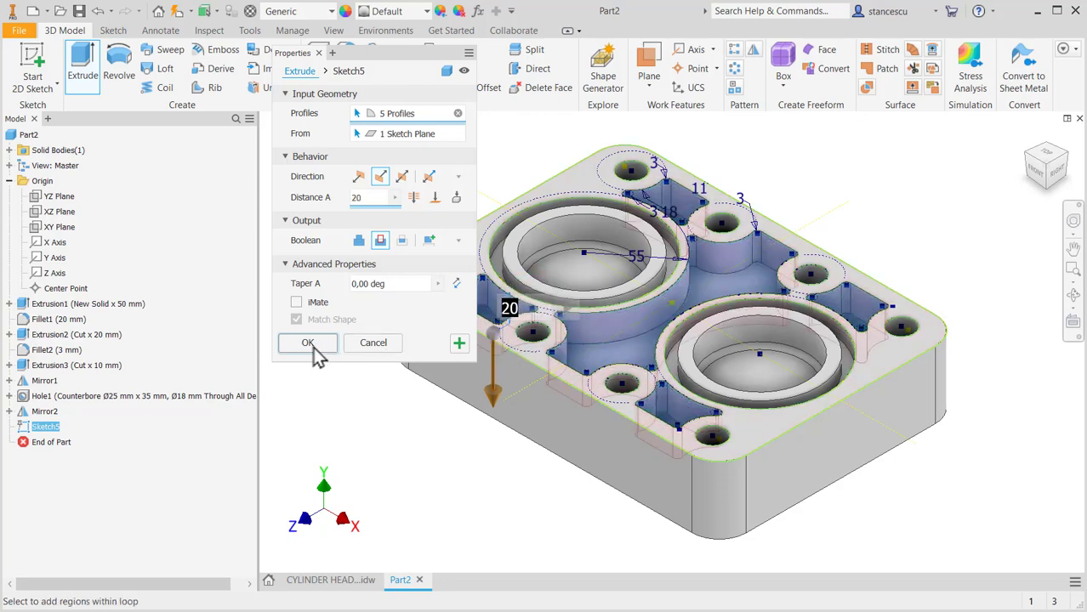
{"action": "left_click", "coordinate": [309, 346]}
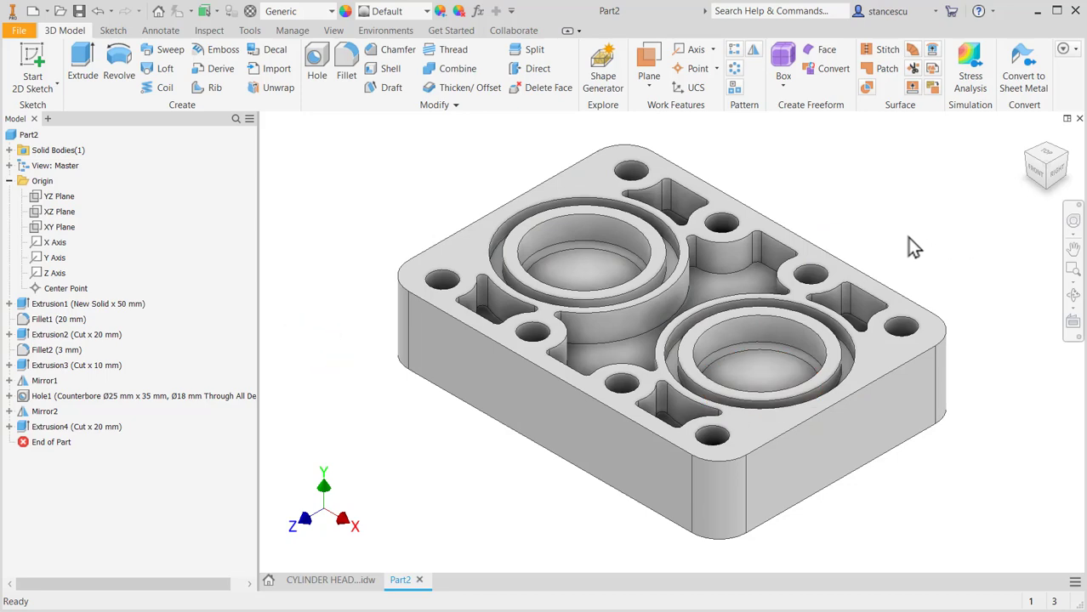
{"action": "mouse_move", "coordinate": [875, 511]}
{"action": "middle_mouse_down", "text": "shift"}
{"action": "mouse_move", "coordinate": [887, 413]}
{"action": "mouse_move", "coordinate": [864, 517]}
{"action": "mouse_move", "coordinate": [868, 497]}
{"action": "mouse_move", "coordinate": [873, 520]}
{"action": "mouse_move", "coordinate": [893, 501]}
{"action": "mouse_move", "coordinate": [900, 517]}
{"action": "mouse_move", "coordinate": [881, 538]}
{"action": "mouse_move", "coordinate": [875, 516]}
{"action": "middle_mouse_up", "text": "shift"}
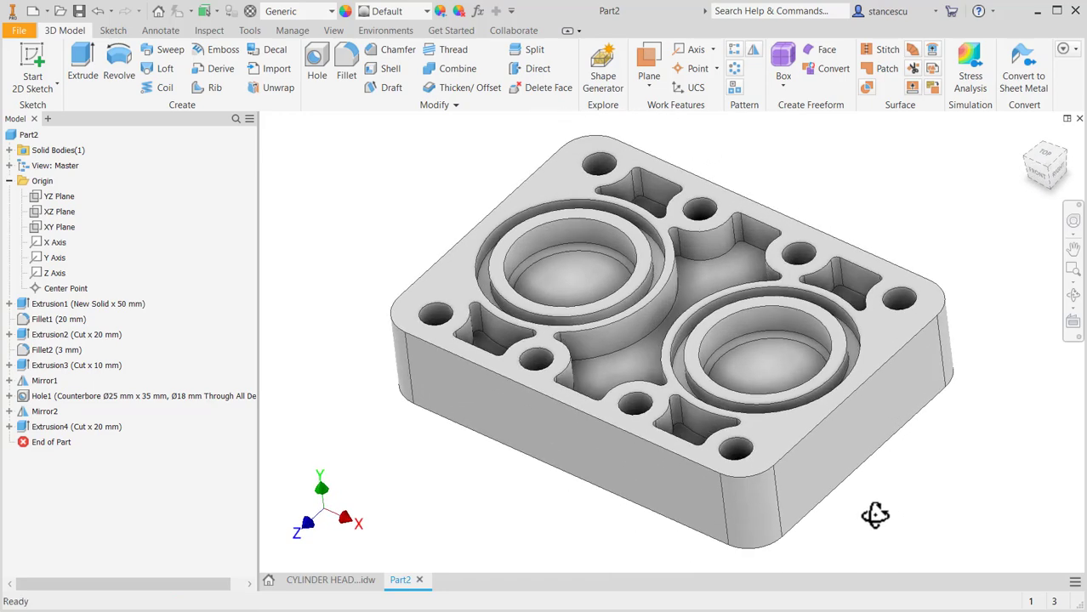
{"action": "key", "text": "F6"}
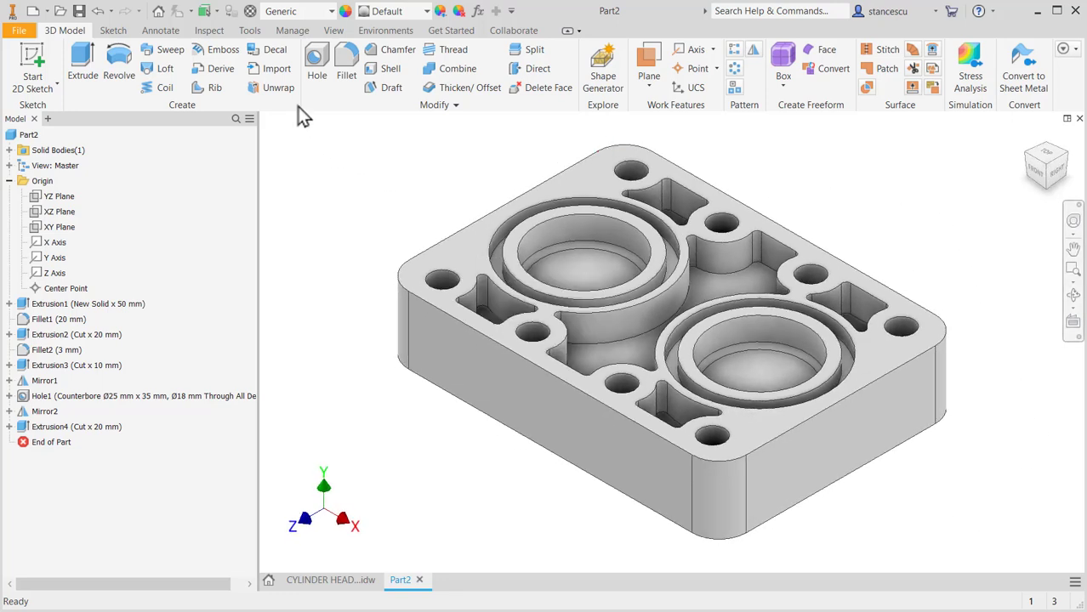
Assign Steel, Carbon as the part material.
{"action": "left_click", "coordinate": [295, 12]}
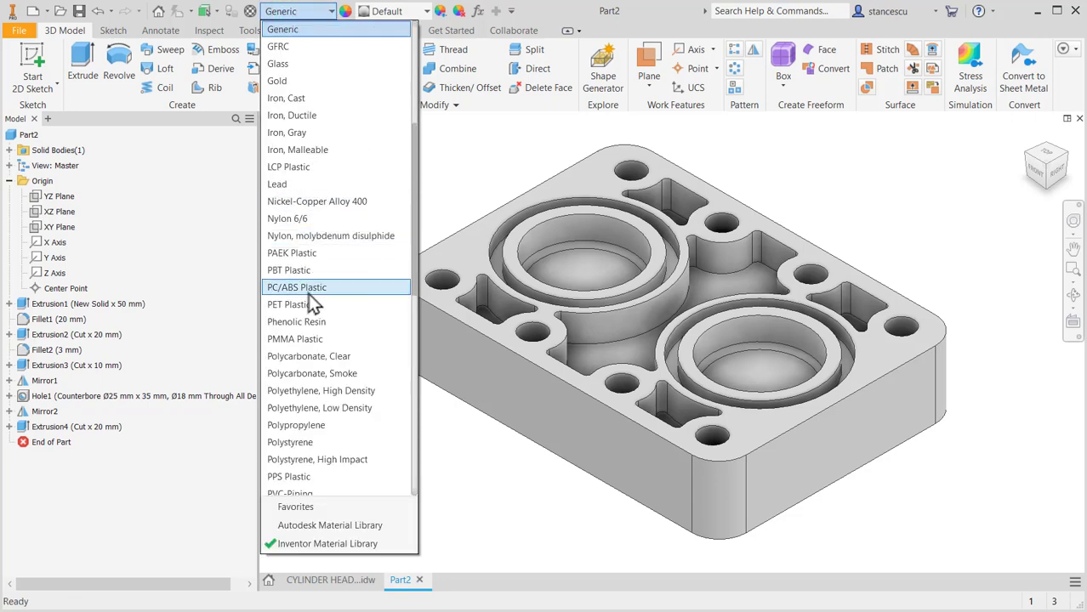
{"action": "key", "text": "t"}
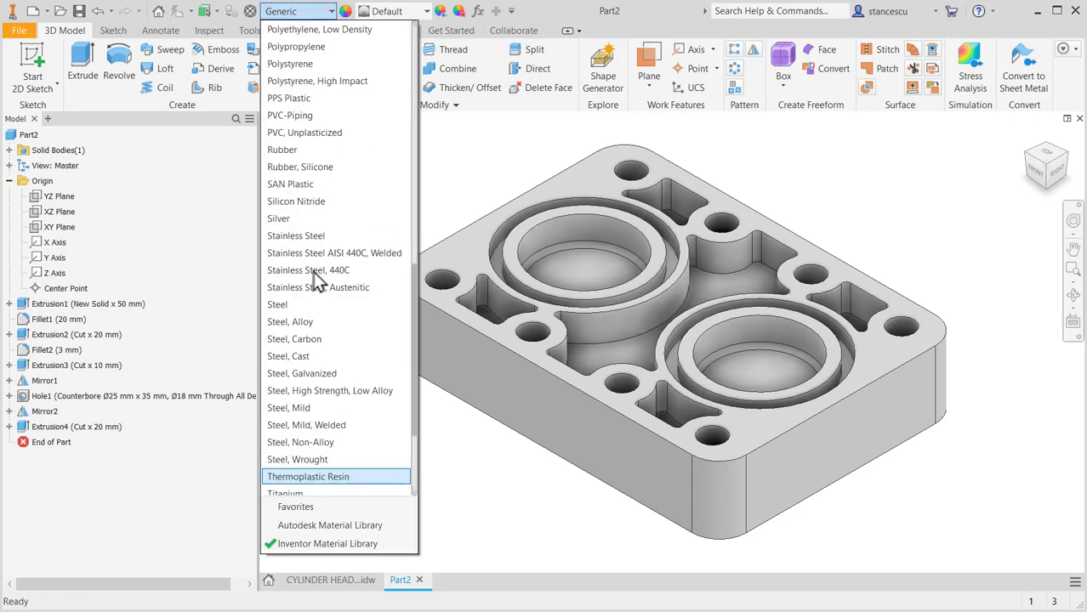
{"action": "left_click", "coordinate": [314, 342]}
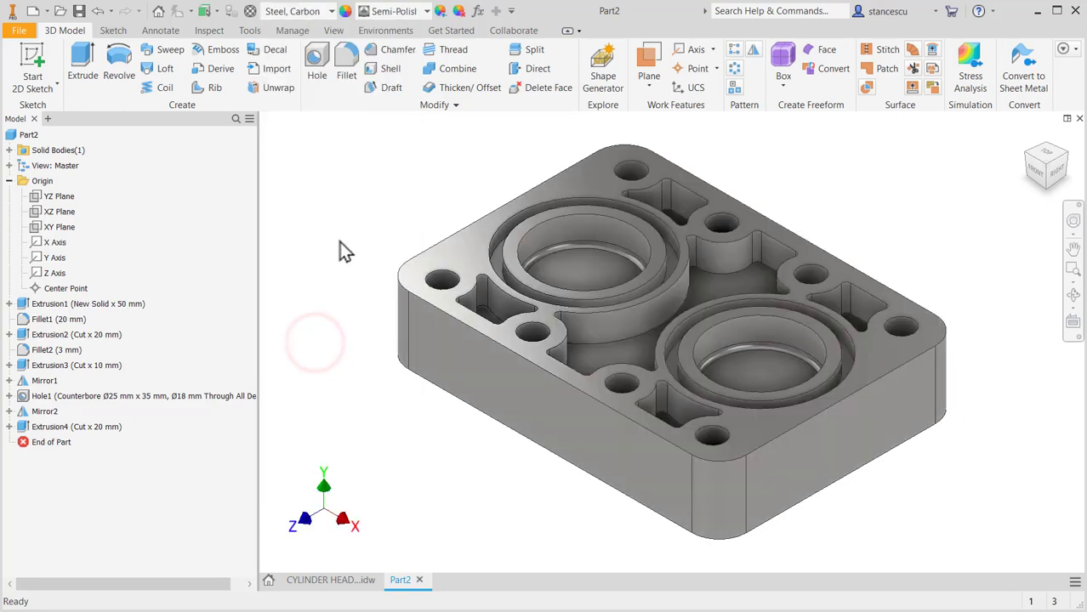
Apply the Steel - Cast appearance to the block.
{"action": "left_click", "coordinate": [394, 11]}
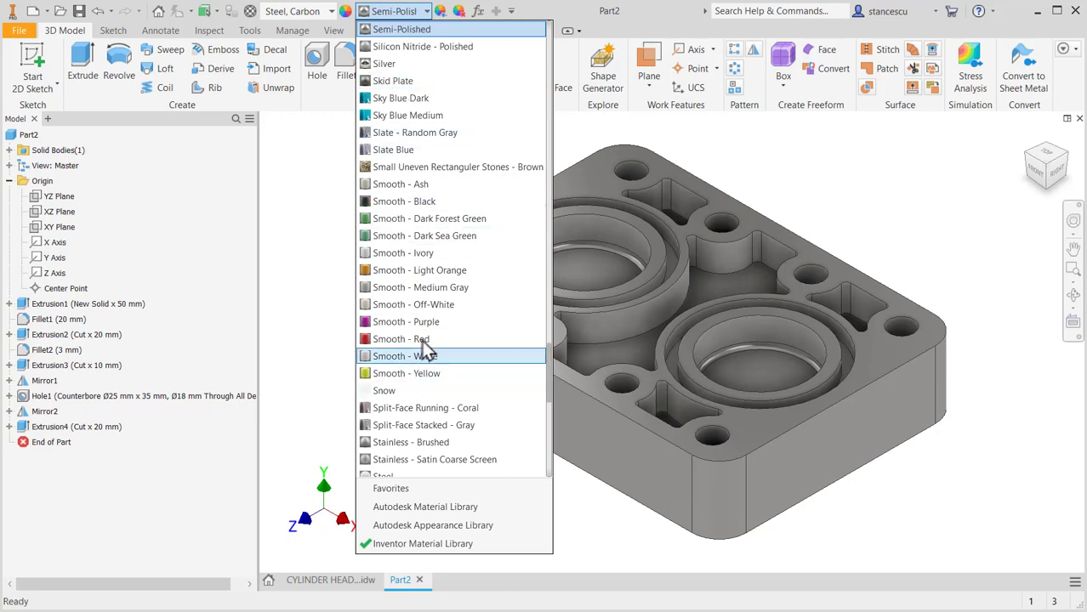
{"action": "scroll", "coordinate": [408, 383], "scroll_direction": "down", "scroll_amount": 3}
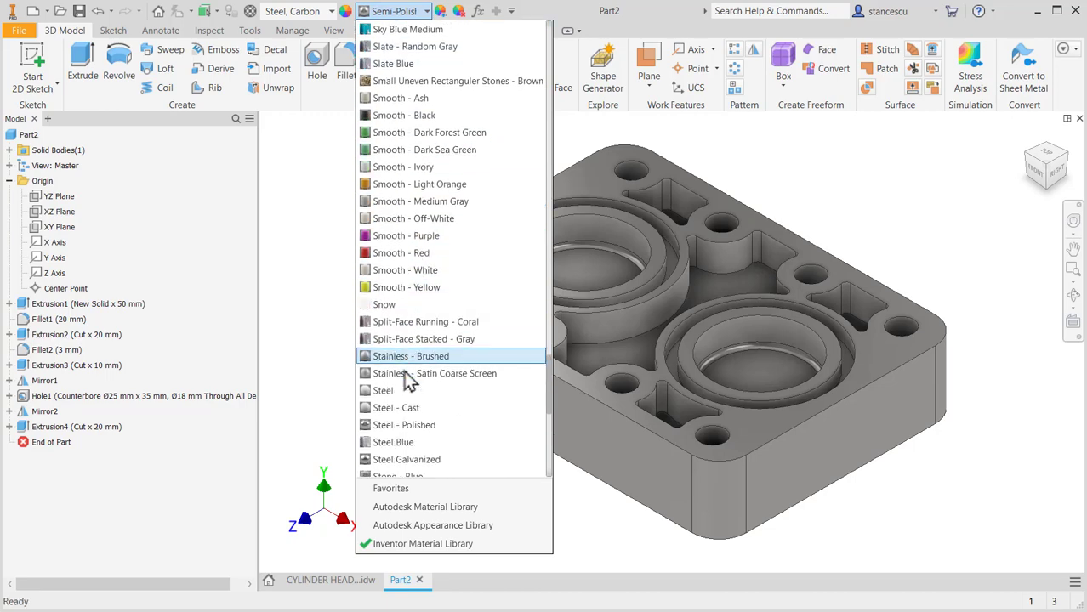
{"action": "left_click", "coordinate": [411, 407]}
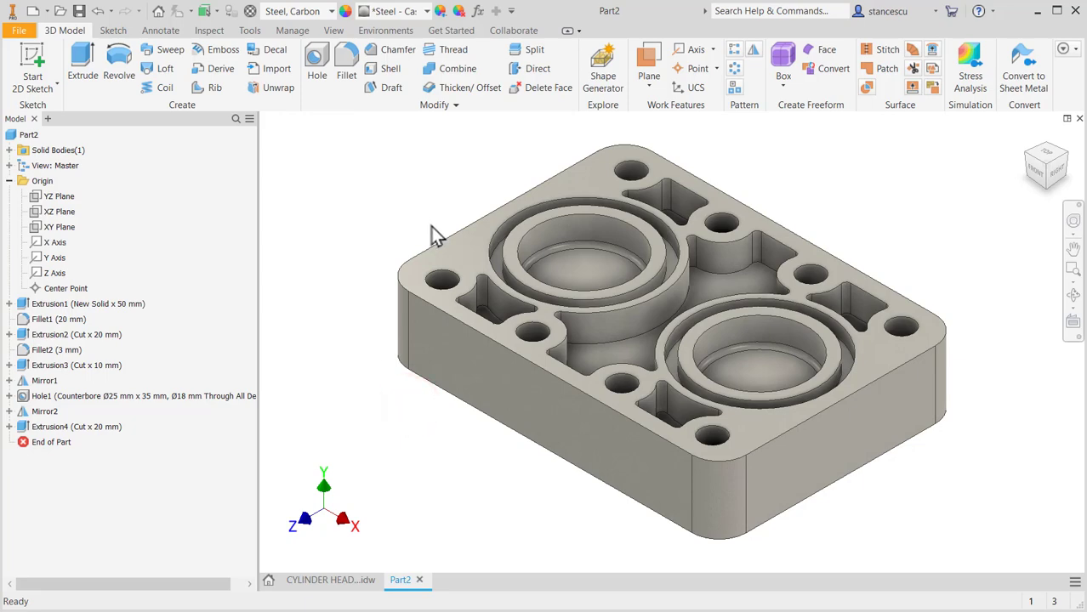
{"action": "left_click", "coordinate": [468, 257]}
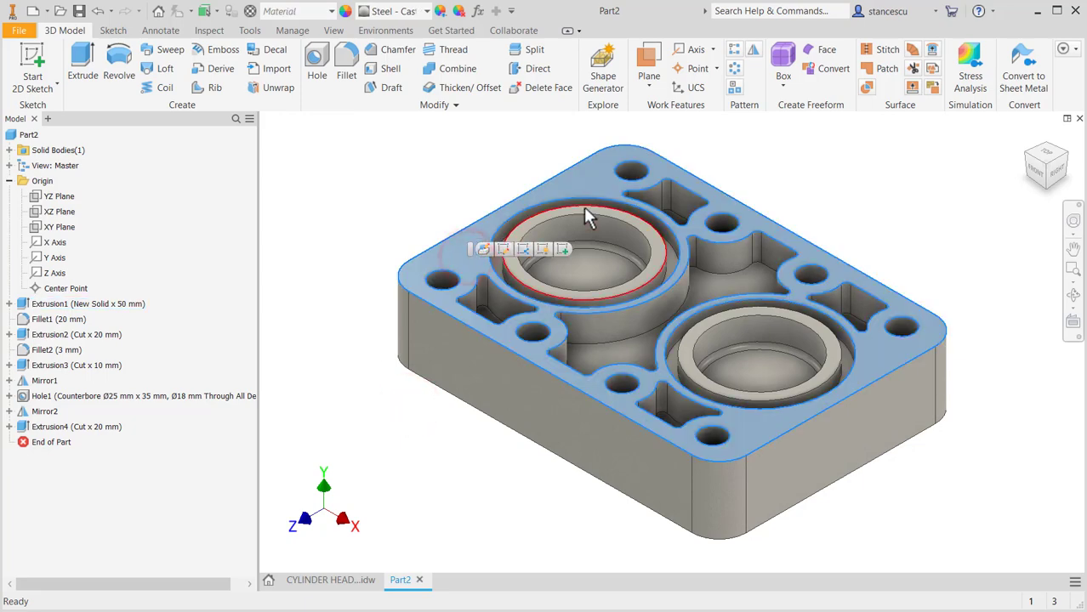
Select the left counterbore step face and the block's bottom face, orbiting to reach the underside.
{"action": "scroll", "coordinate": [592, 231], "scroll_direction": "up", "scroll_amount": 5}
{"action": "left_click", "coordinate": [677, 155], "text": "ctrl"}
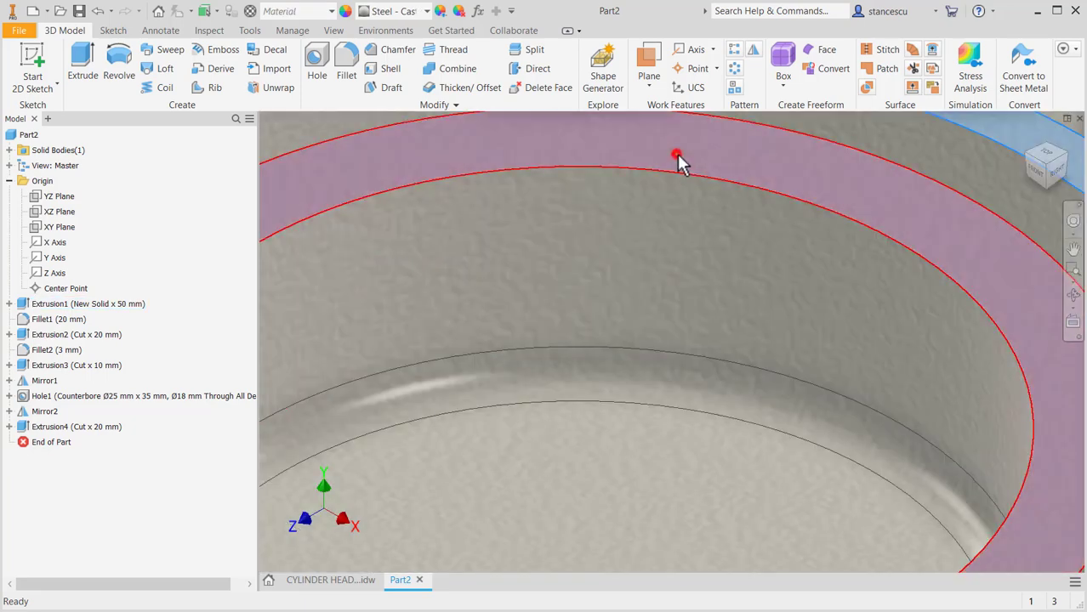
{"action": "scroll", "coordinate": [678, 268], "scroll_direction": "down", "scroll_amount": 5}
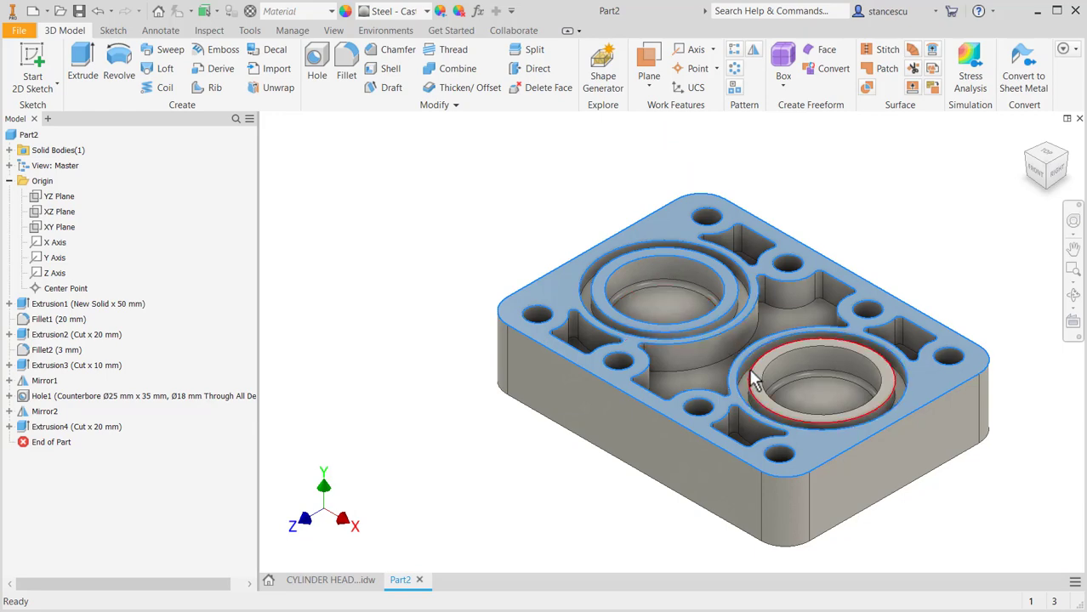
{"action": "scroll", "coordinate": [753, 363], "scroll_direction": "up", "scroll_amount": 4}
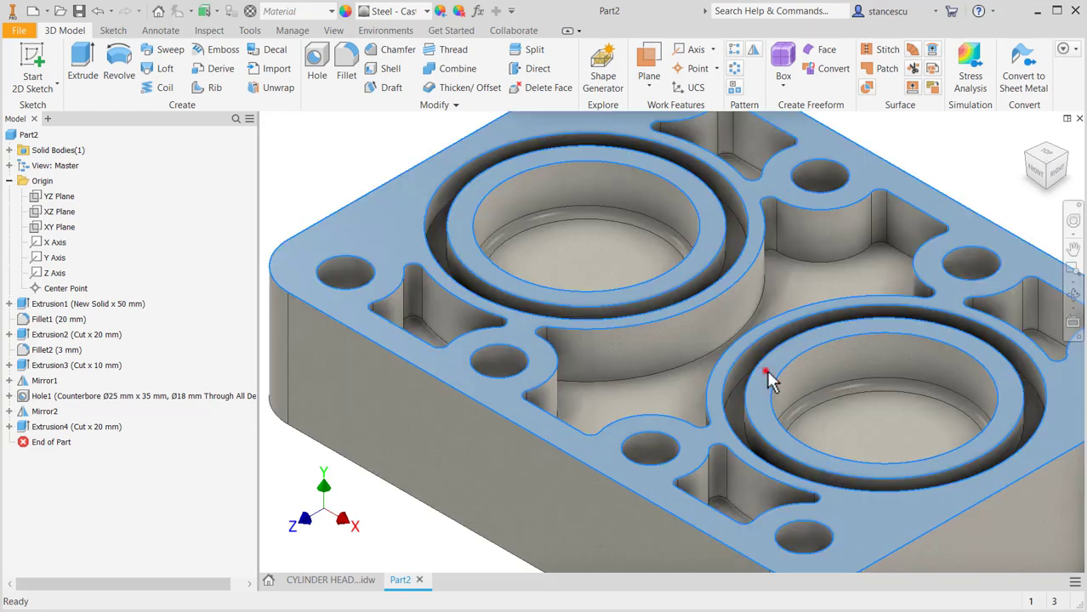
{"action": "middle_click_drag", "start_coordinate": [640, 390], "coordinate": [663, 357], "text": "shift"}
{"action": "left_click", "coordinate": [659, 357]}
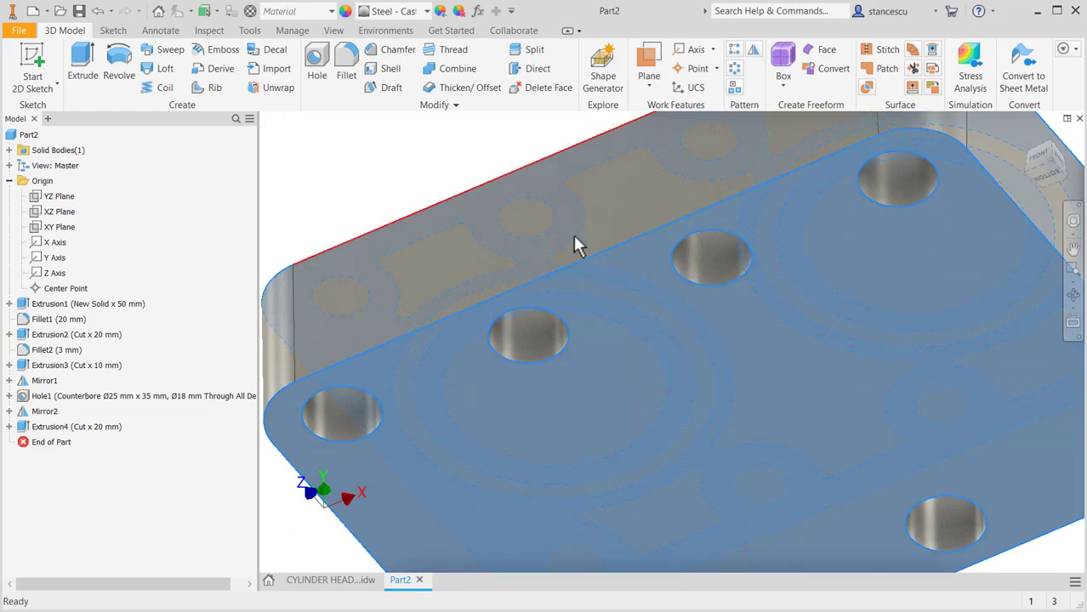
{"action": "middle_click_drag", "start_coordinate": [573, 238], "coordinate": [711, 396], "text": "shift"}
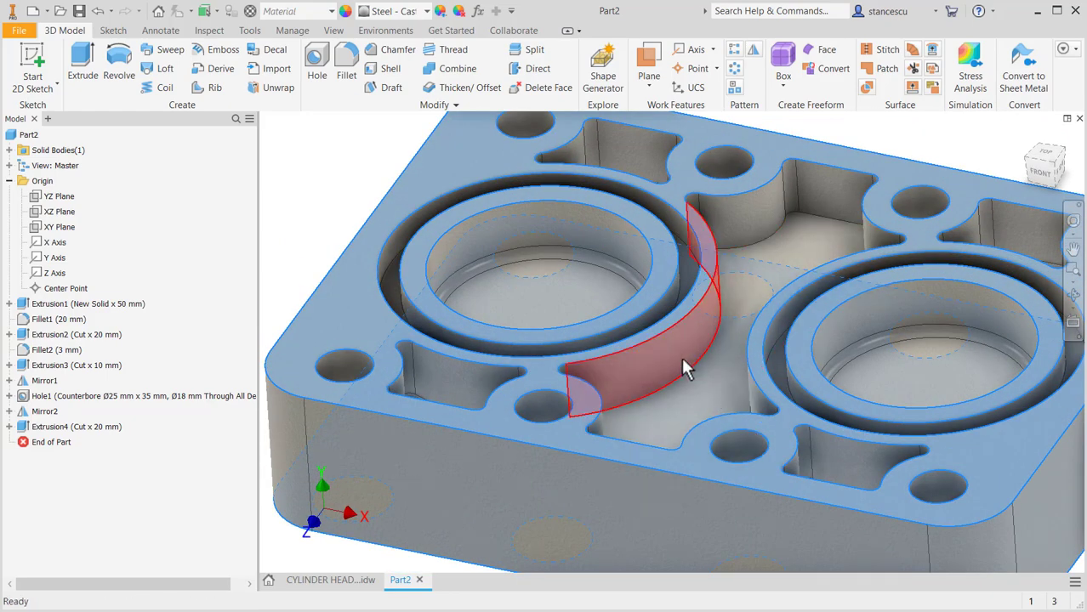
Return to the Home isometric view and apply a darker steel appearance to the block.
{"action": "key", "text": "F6"}
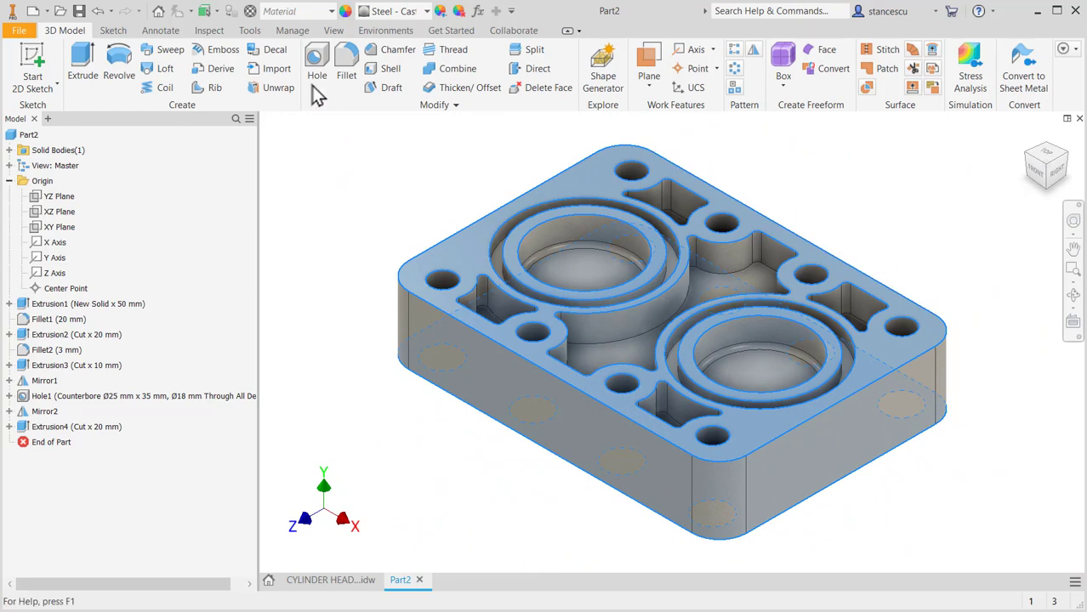
{"action": "left_click", "coordinate": [426, 10]}
{"action": "left_click", "coordinate": [415, 41]}
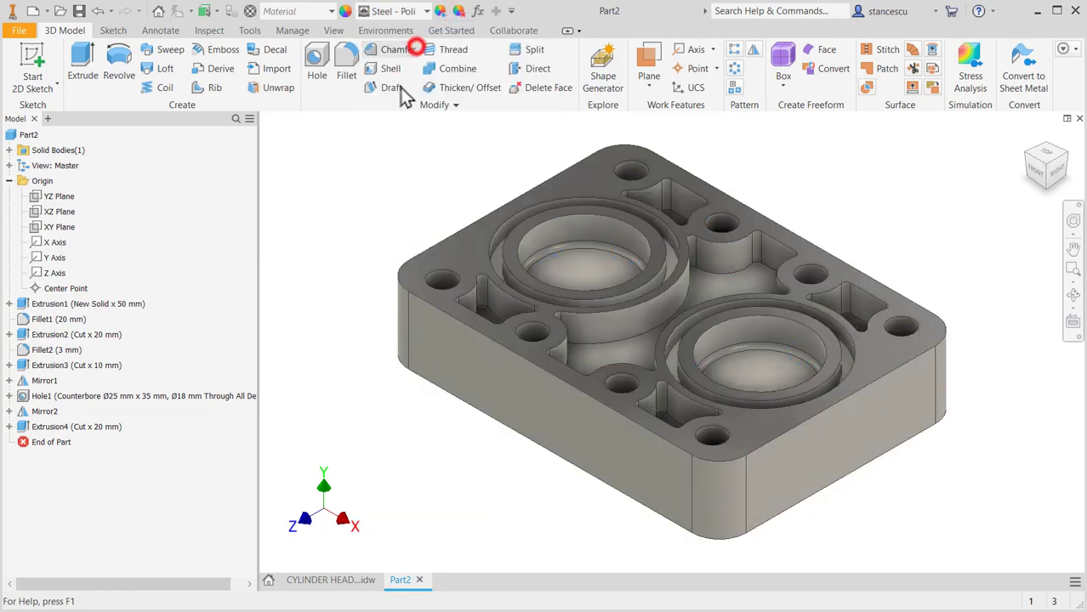
{"action": "left_click", "coordinate": [352, 180]}
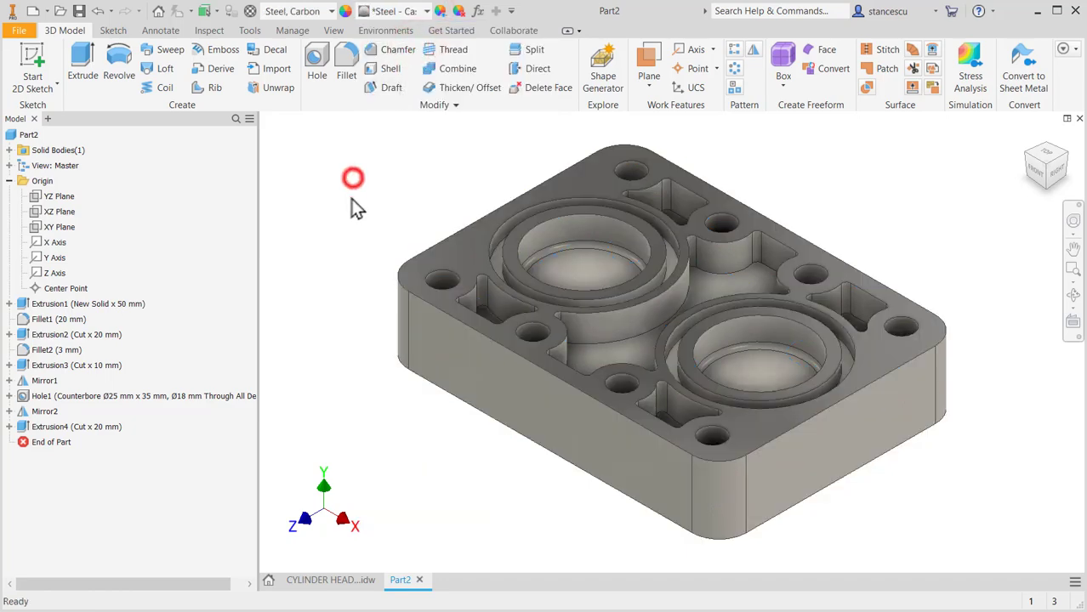
{"action": "right_click", "coordinate": [32, 135]}
{"action": "left_click", "coordinate": [90, 287]}
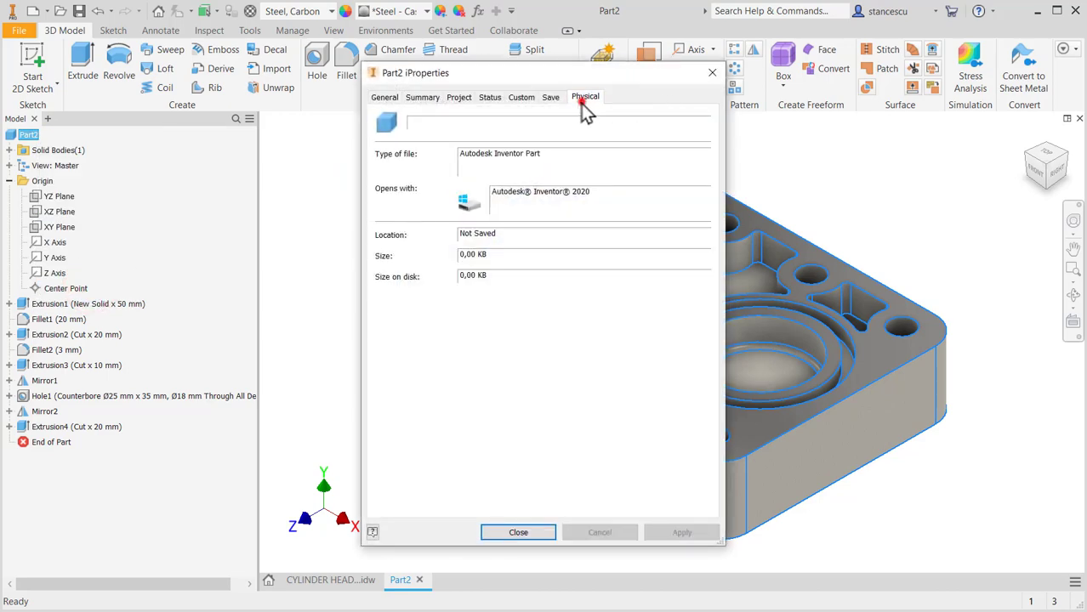
{"action": "left_click", "coordinate": [583, 99]}
{"action": "left_click", "coordinate": [665, 132]}
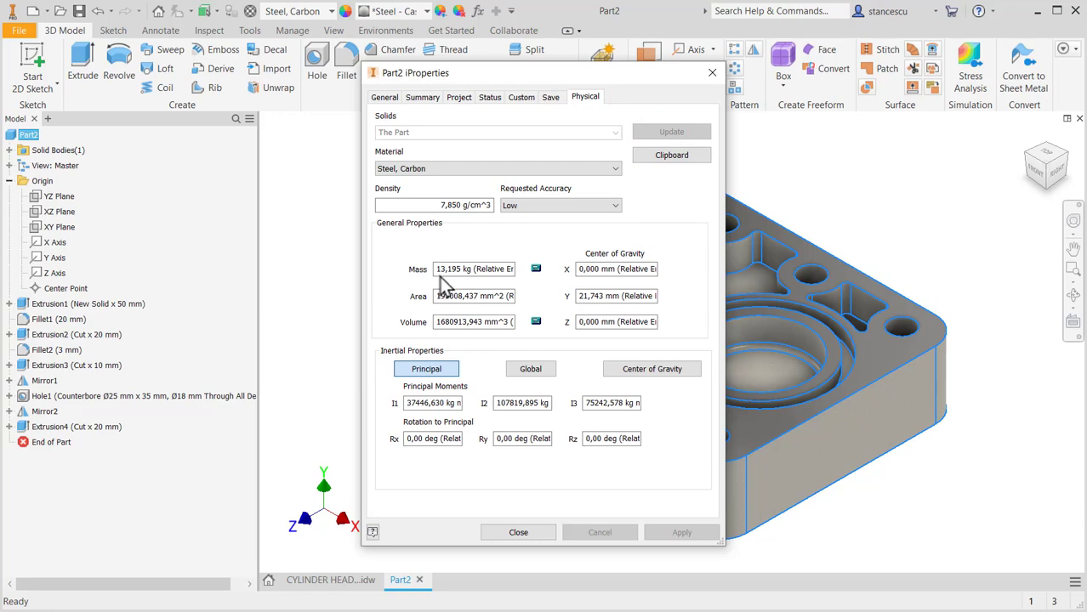
{"action": "left_click", "coordinate": [508, 533]}
{"action": "left_click", "coordinate": [879, 175]}
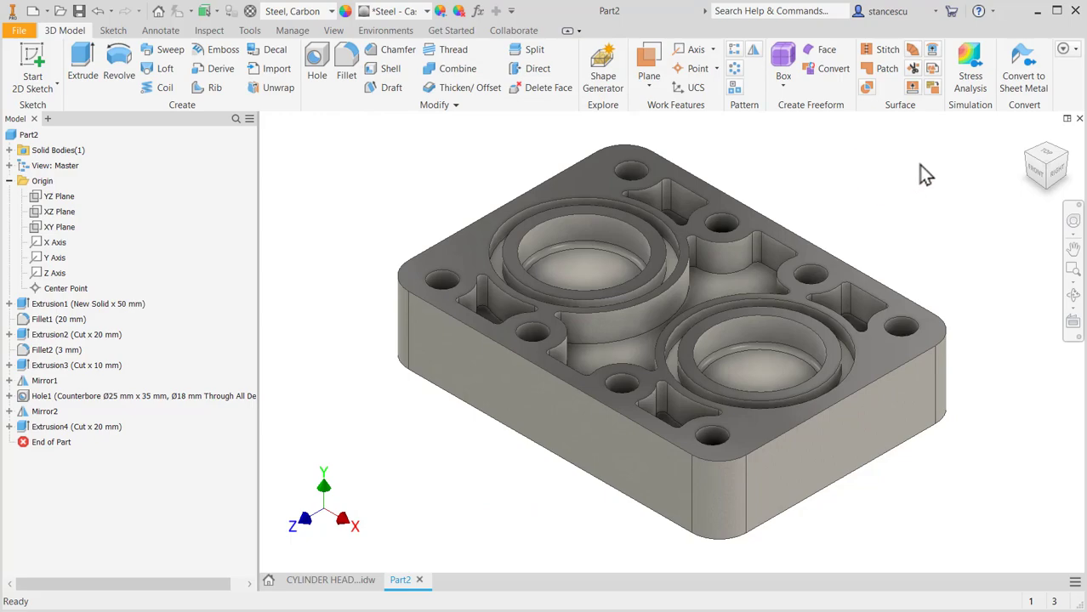